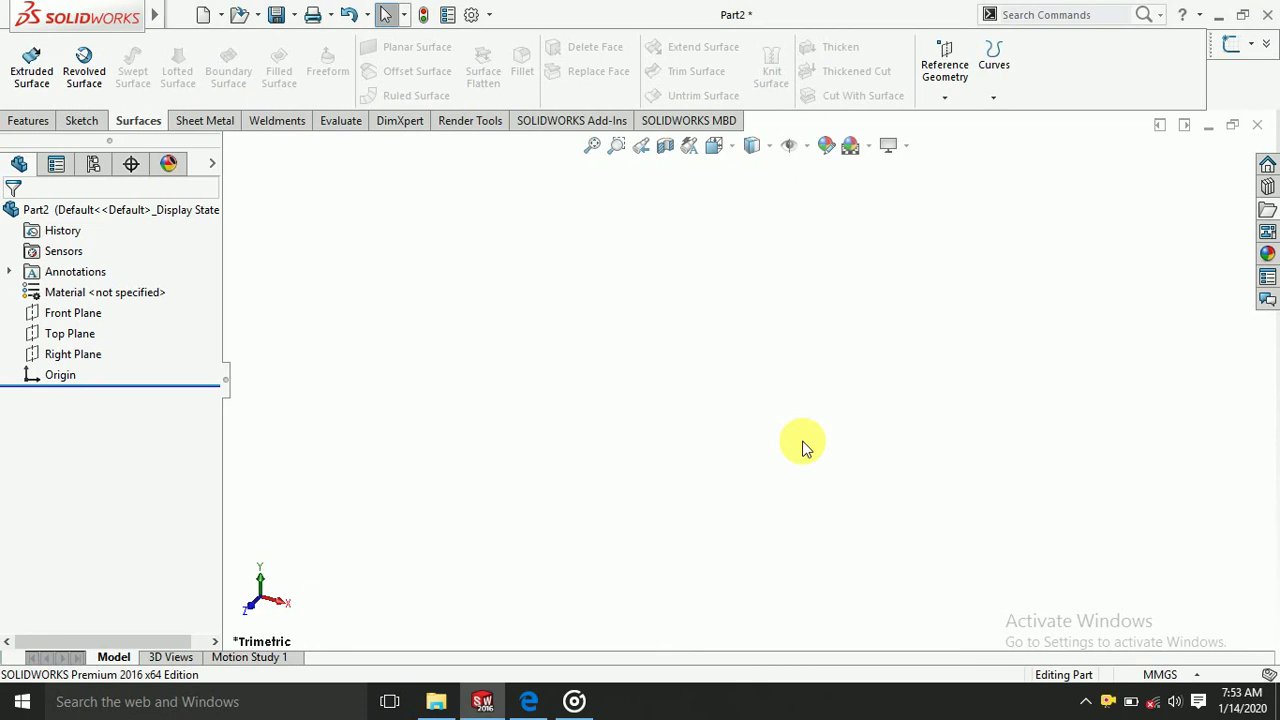
# - Start a sketch on the Front Plane, check the reference drawing, then discard the empty sketch
pyautogui.click(64, 315)
pyautogui.click(80, 286)
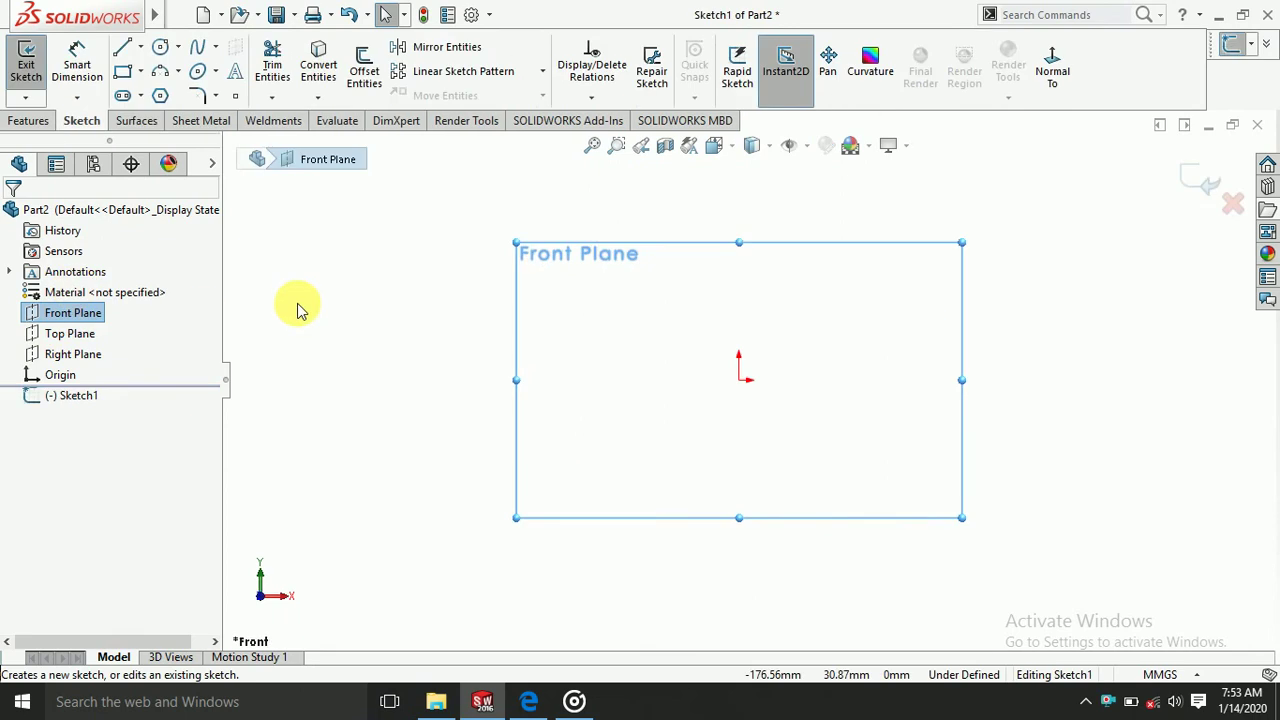
pyautogui.click(540, 702)
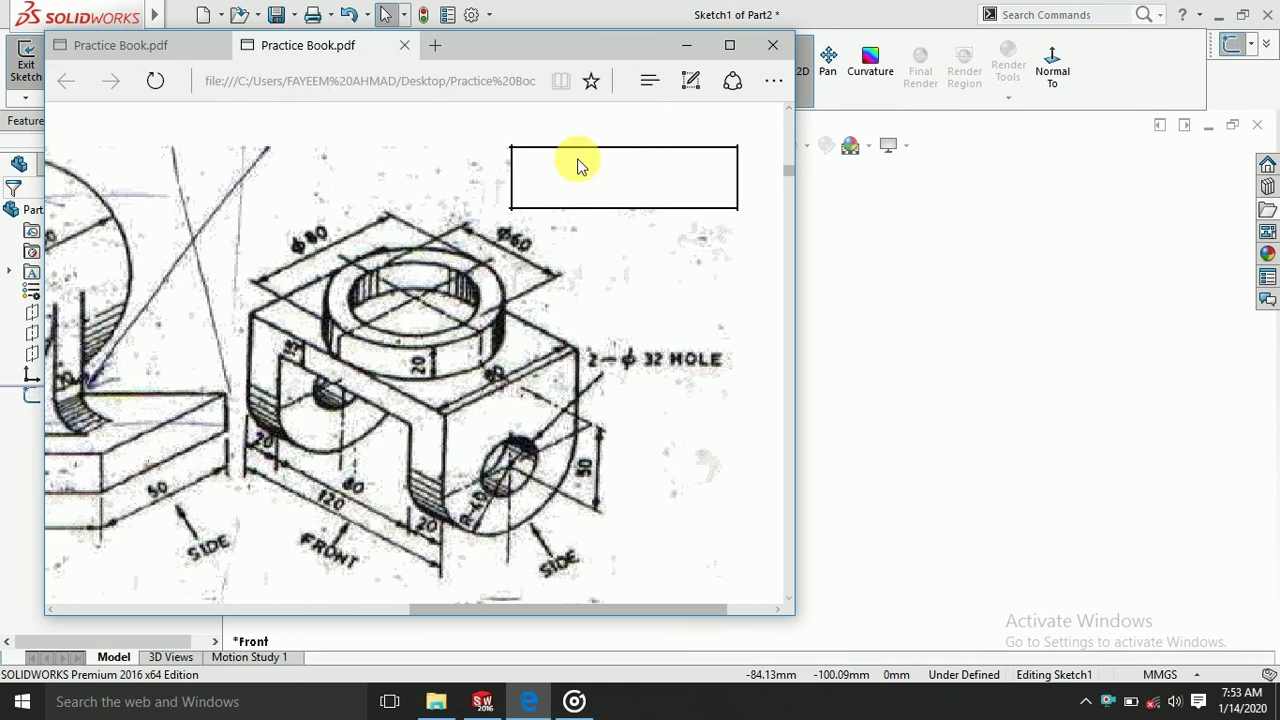
pyautogui.click(686, 44)
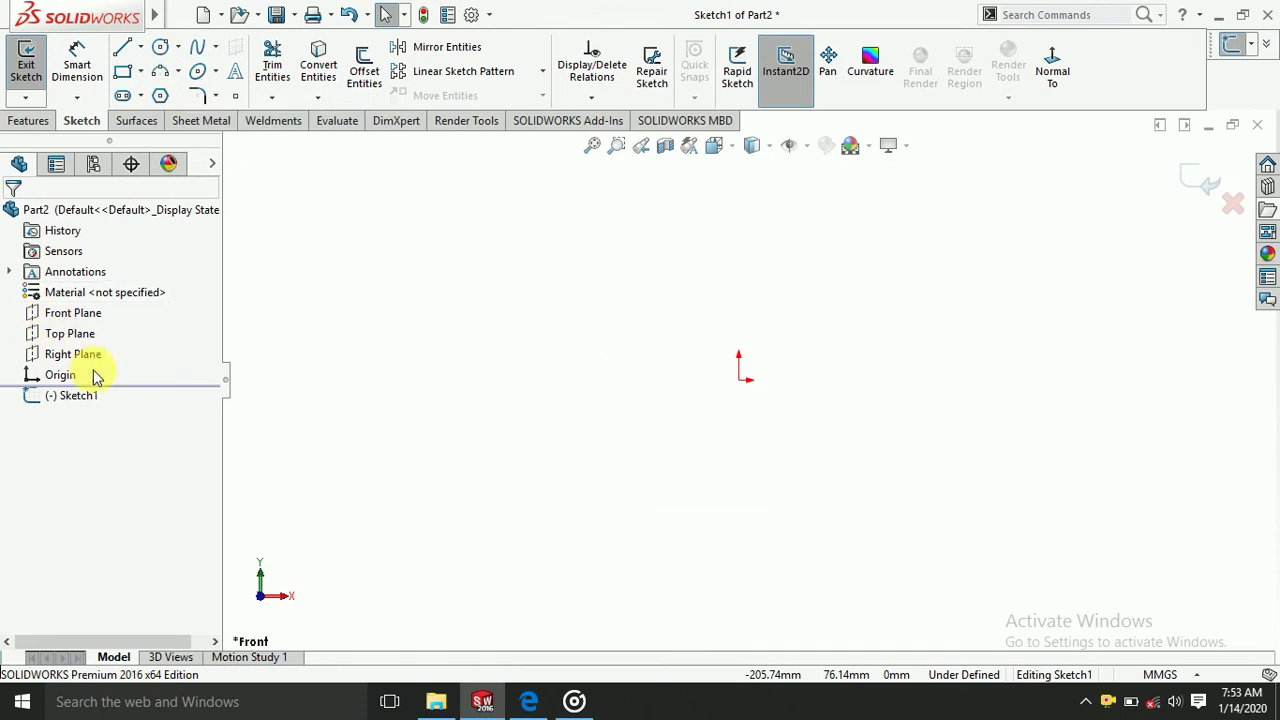
pyautogui.click(1196, 184)
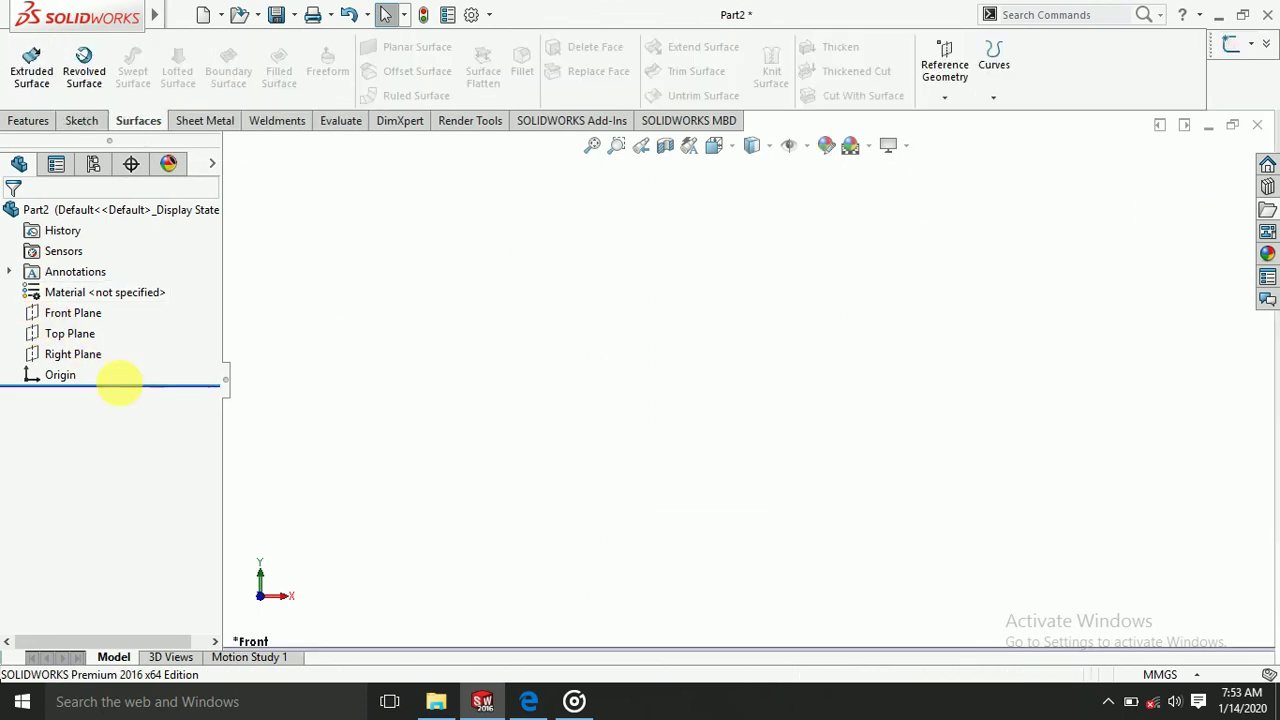
# - Sketch on the Top Plane and draw a center rectangle starting from the origin
pyautogui.click(73, 341)
pyautogui.click(92, 309)
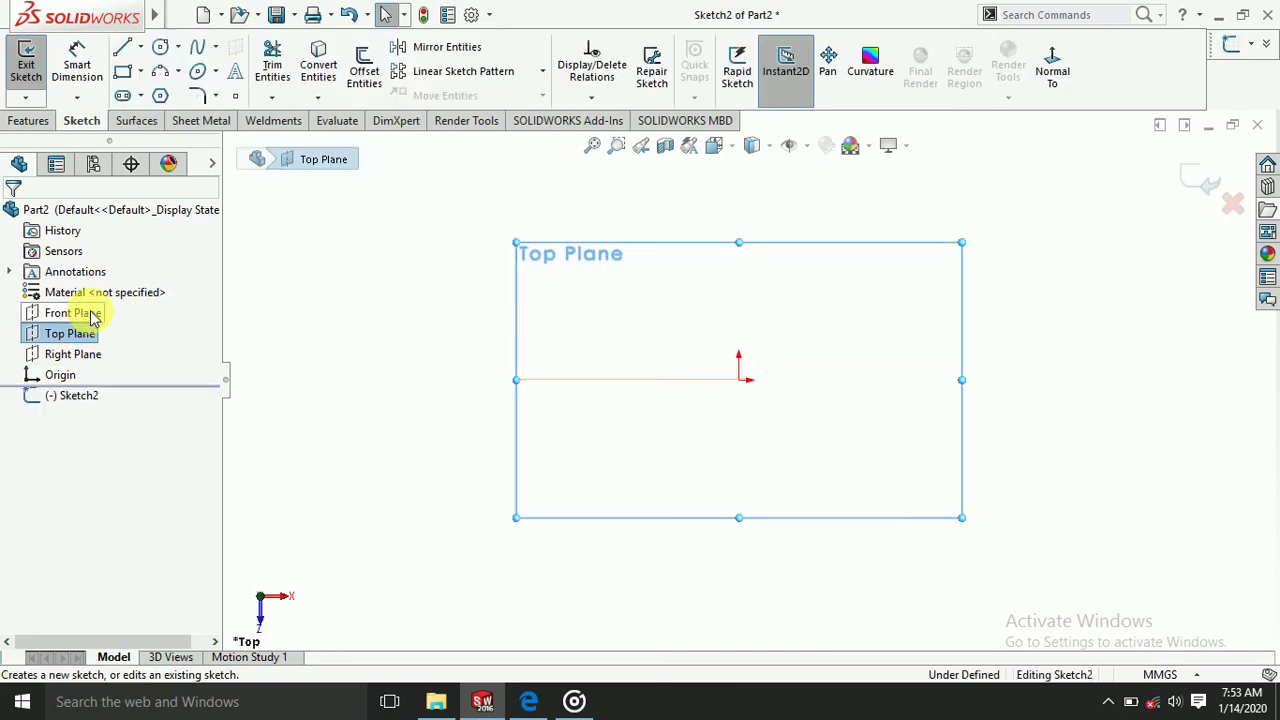
pyautogui.click(405, 288)
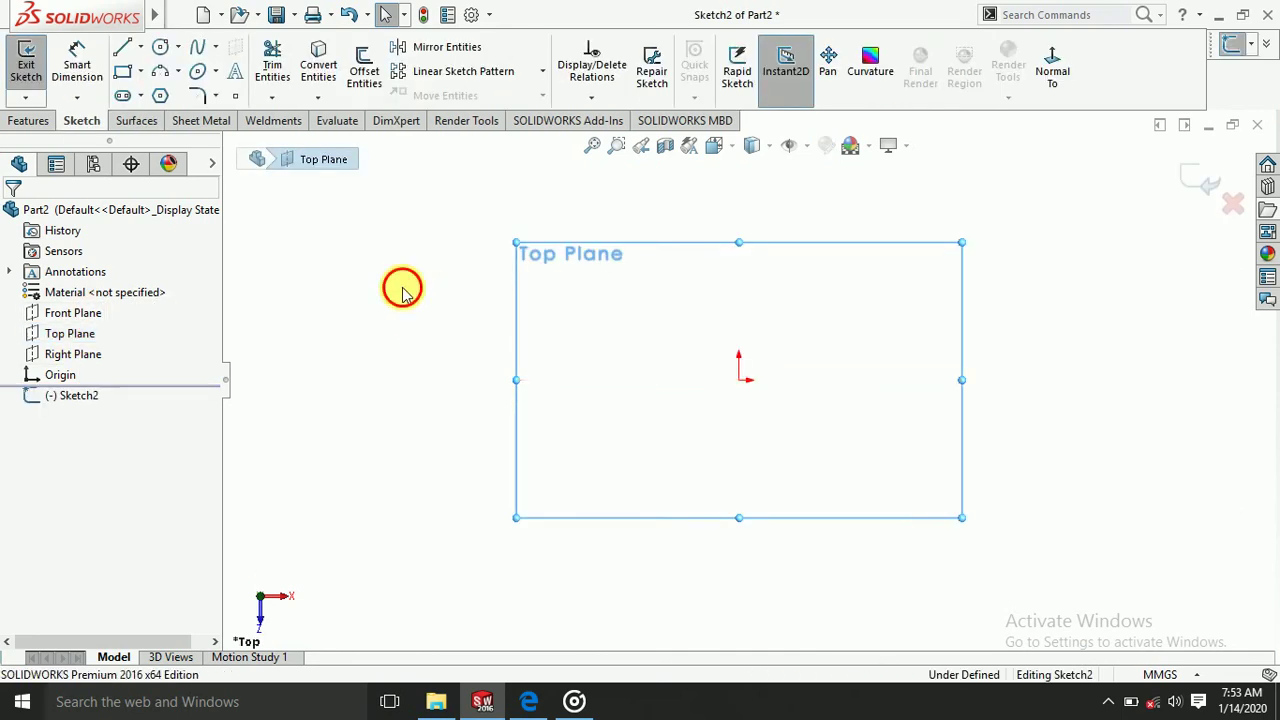
pyautogui.click(141, 74)
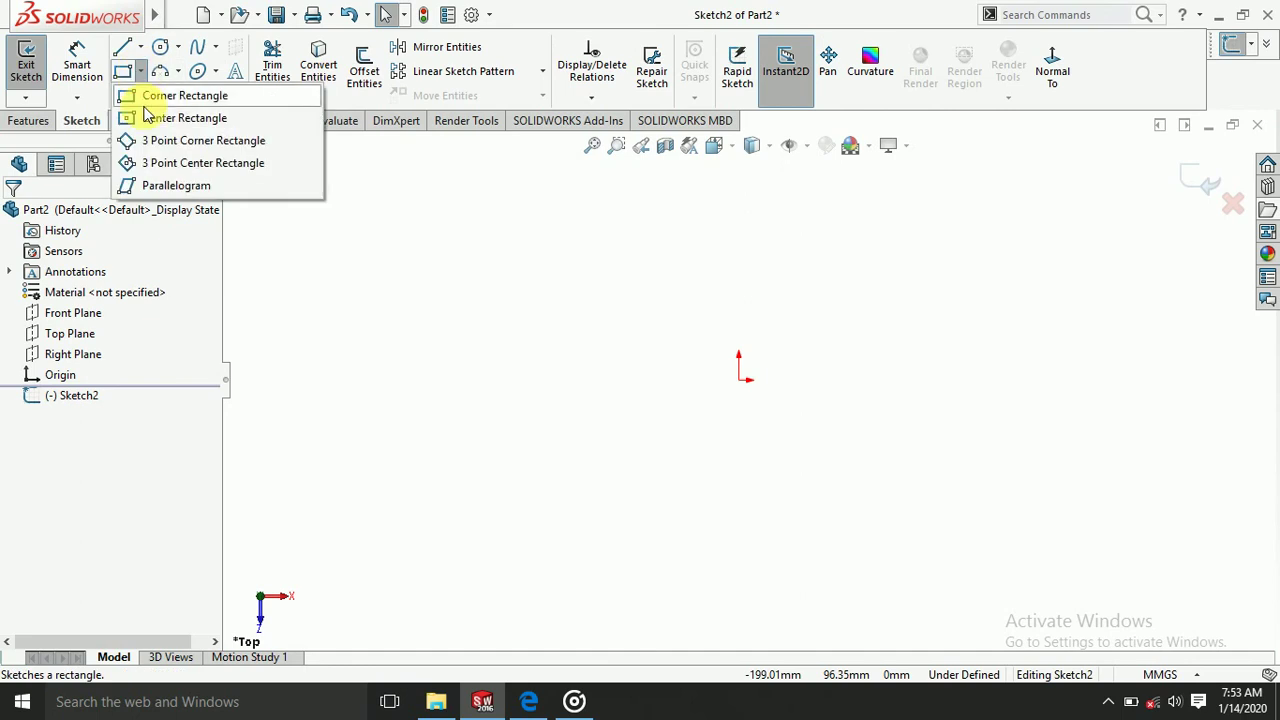
pyautogui.click(126, 115)
pyautogui.click(685, 386)
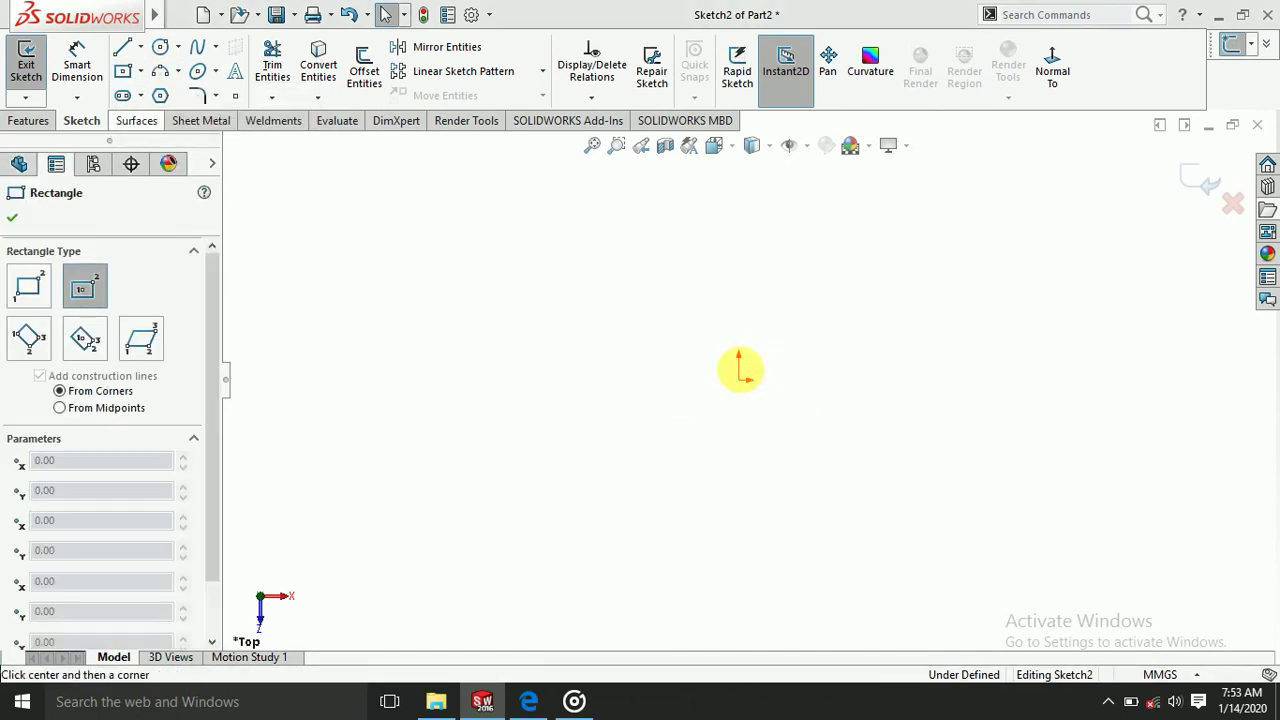
pyautogui.click(738, 380)
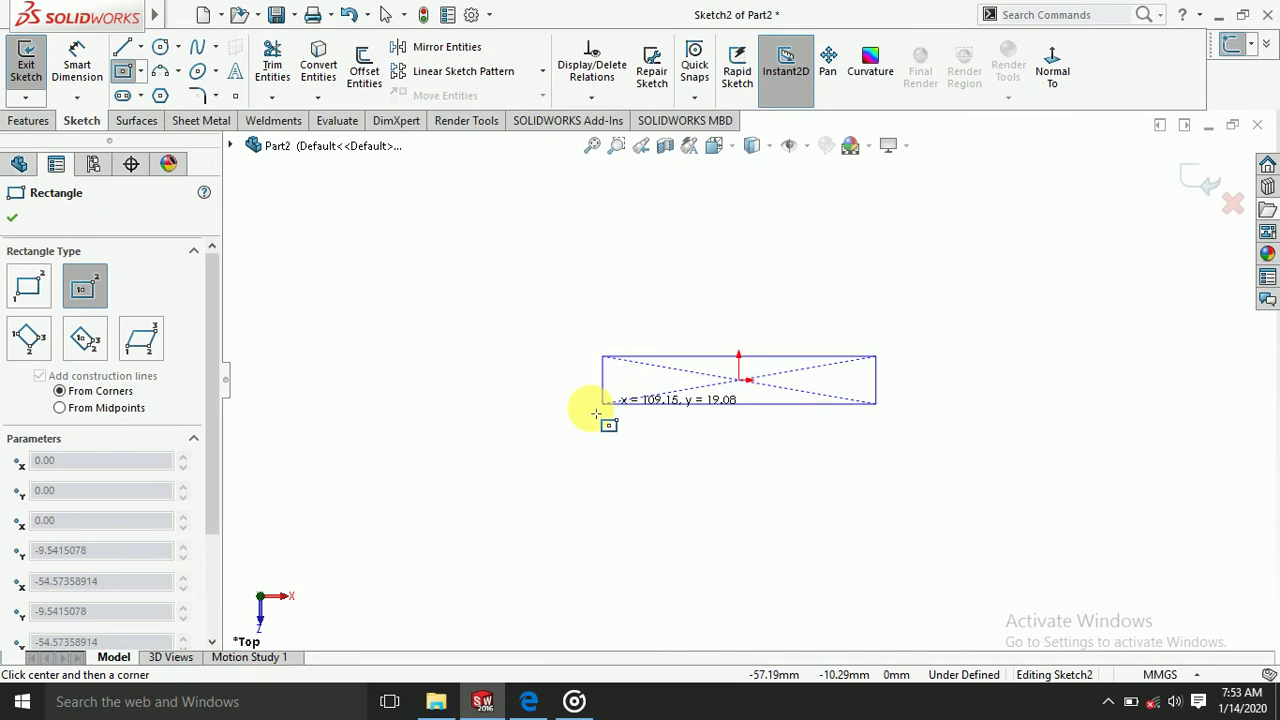
pyautogui.click(508, 506)
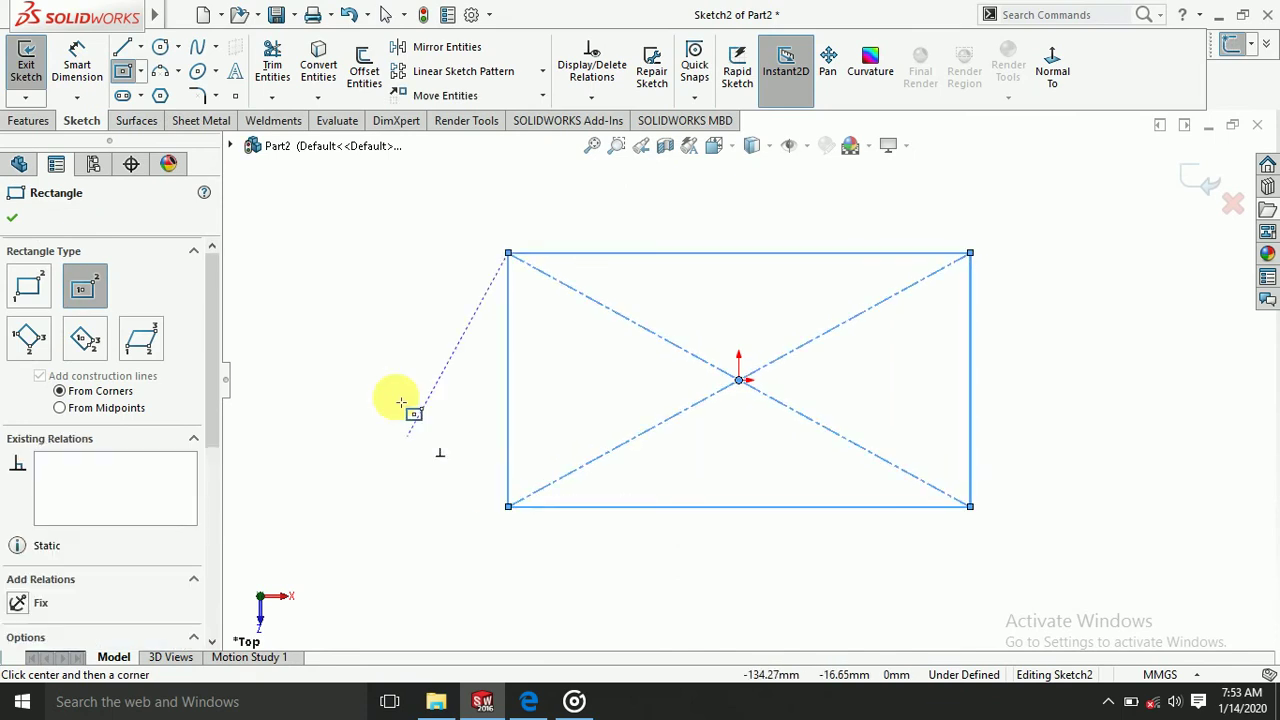
# - Dimension the rectangle 120 wide along the top edge and 80 high along the left edge
pyautogui.click(80, 60)
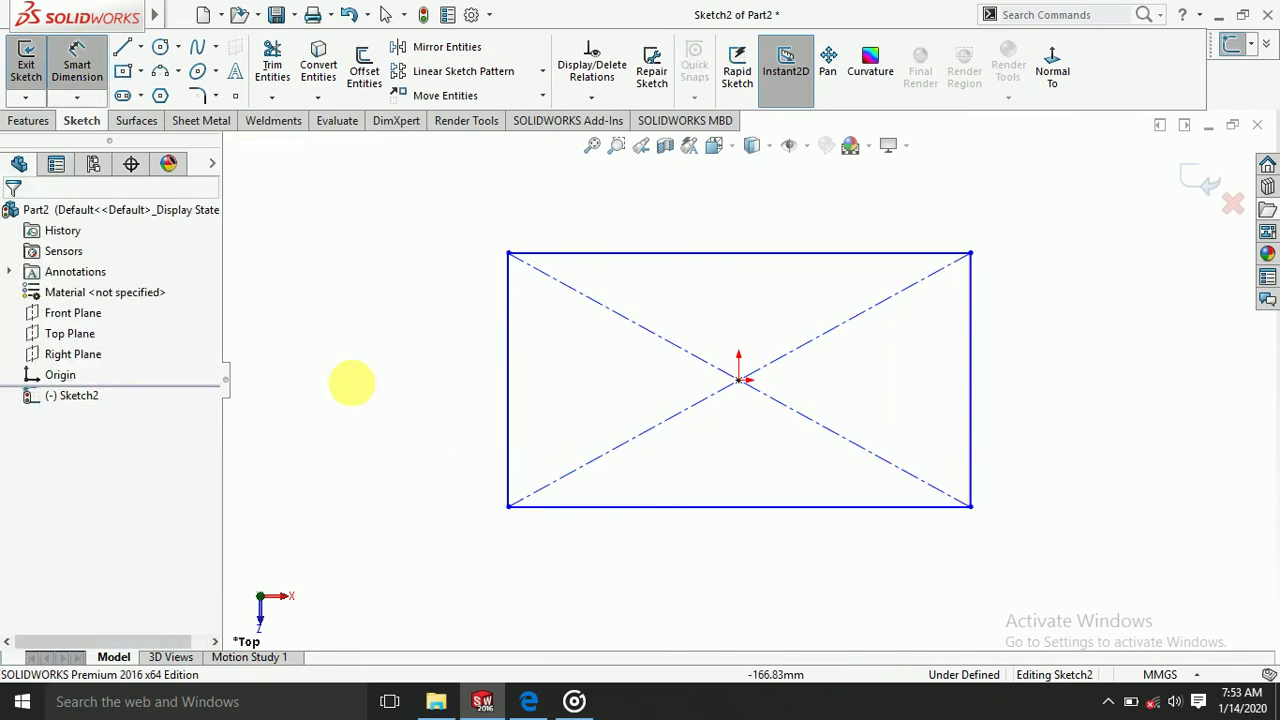
pyautogui.click(654, 254)
pyautogui.click(650, 196)
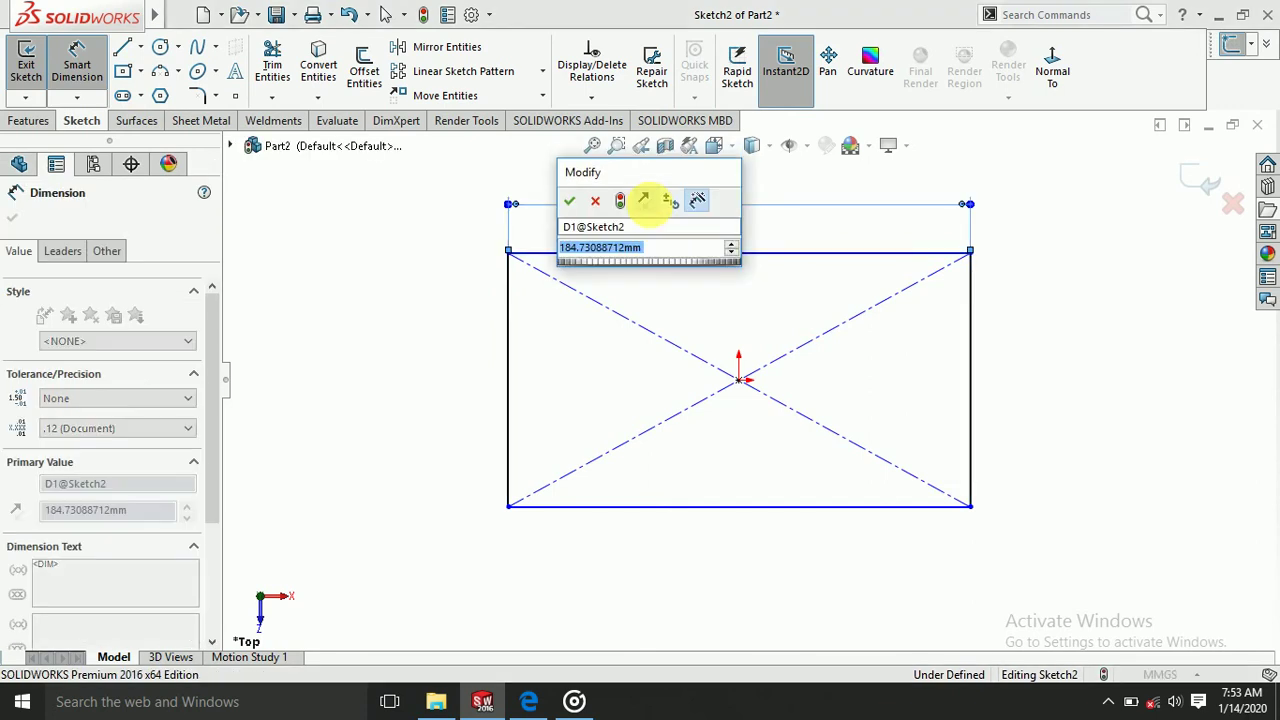
pyautogui.write('12')
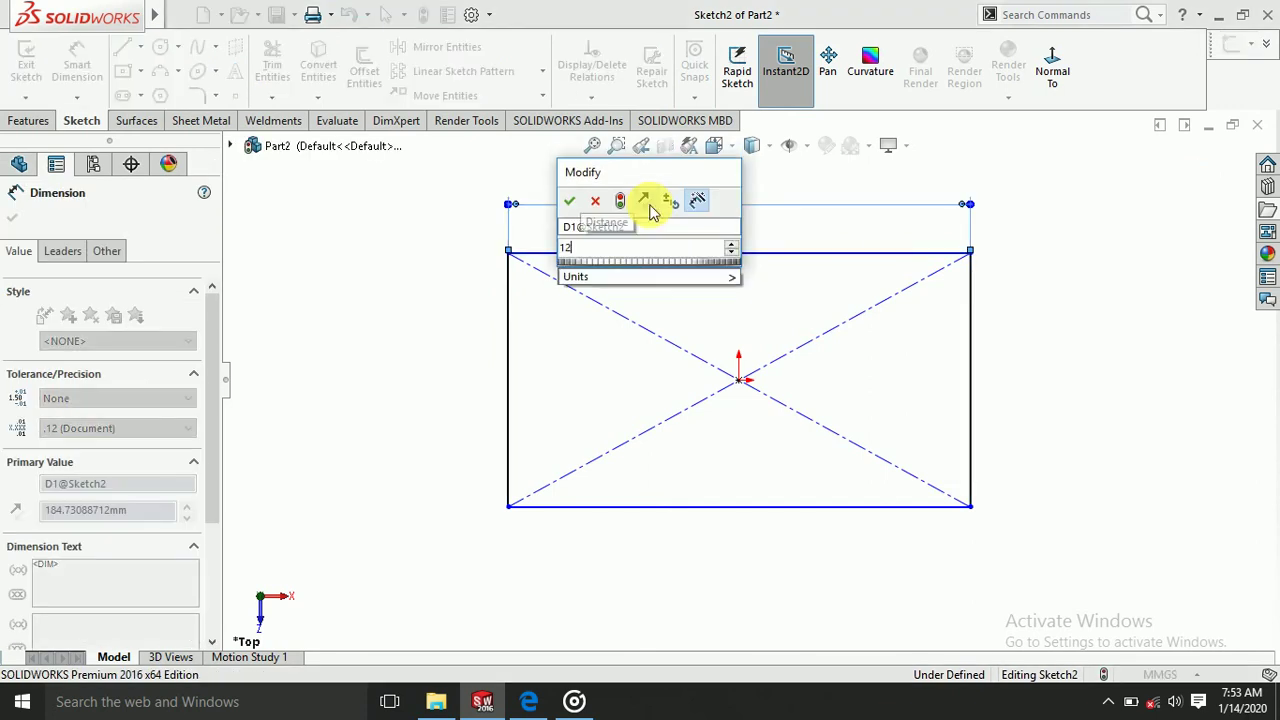
pyautogui.write('0')
pyautogui.press('Return')
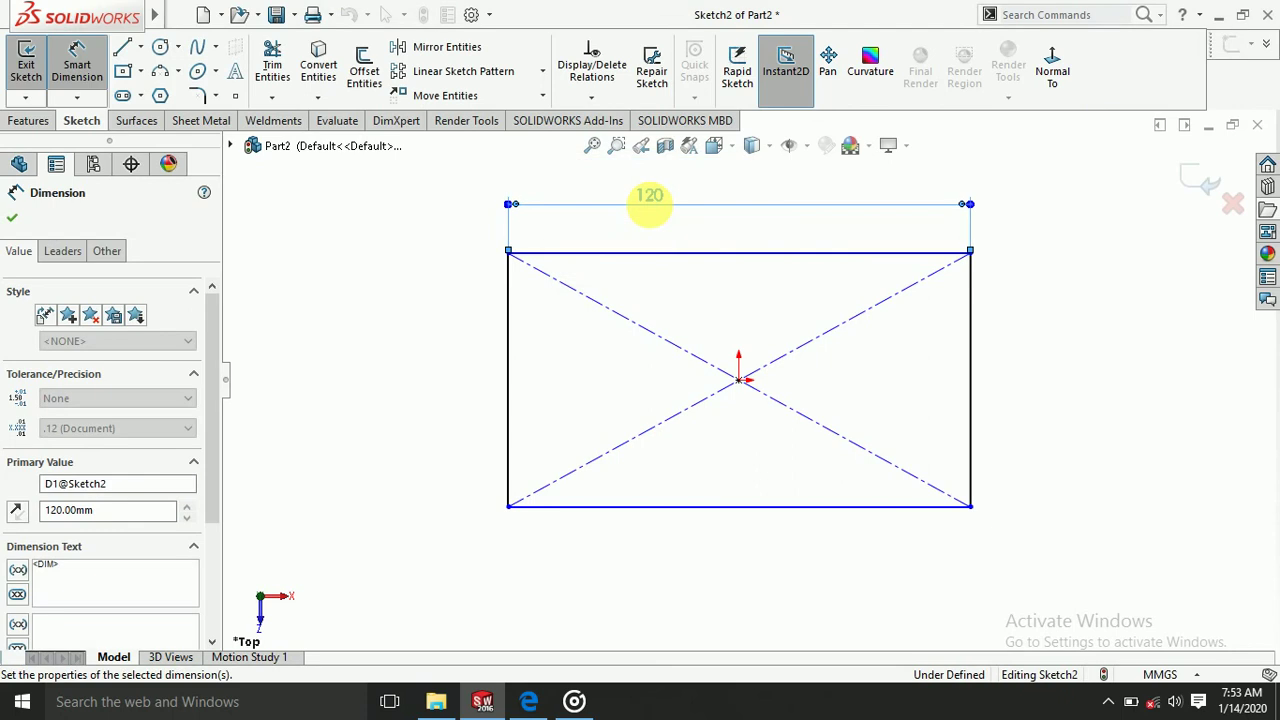
pyautogui.click(508, 297)
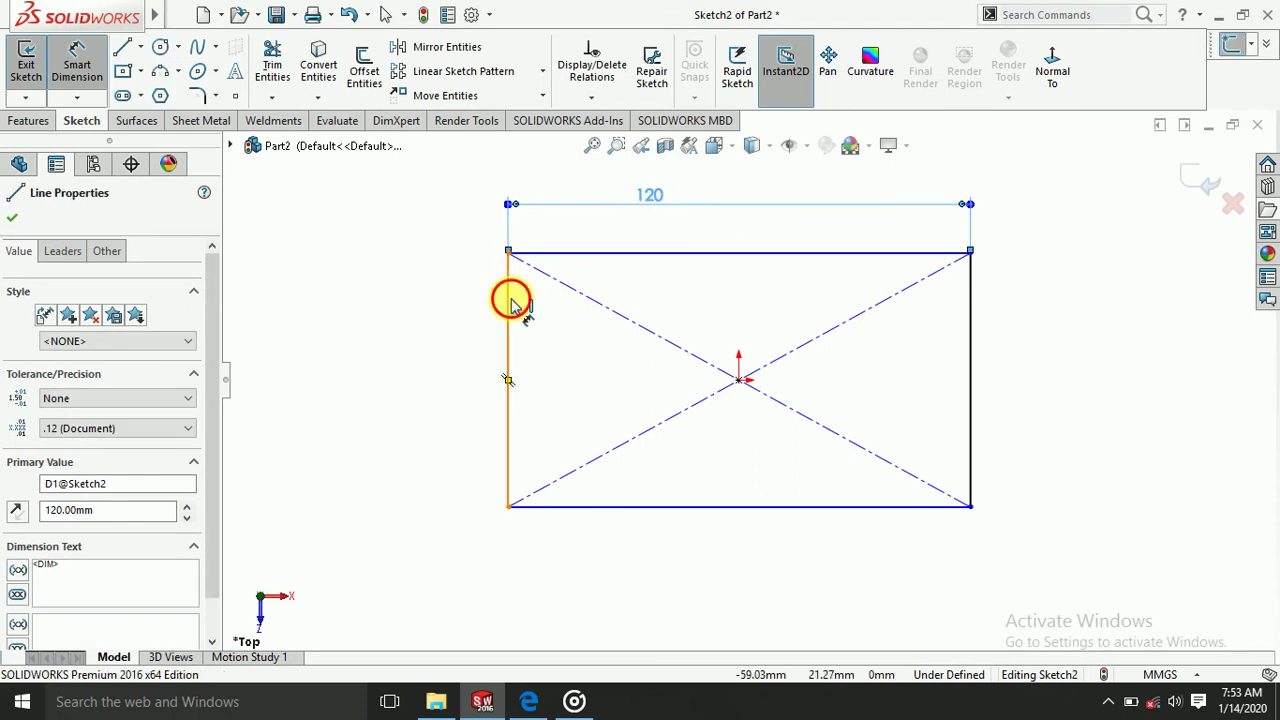
pyautogui.click(428, 316)
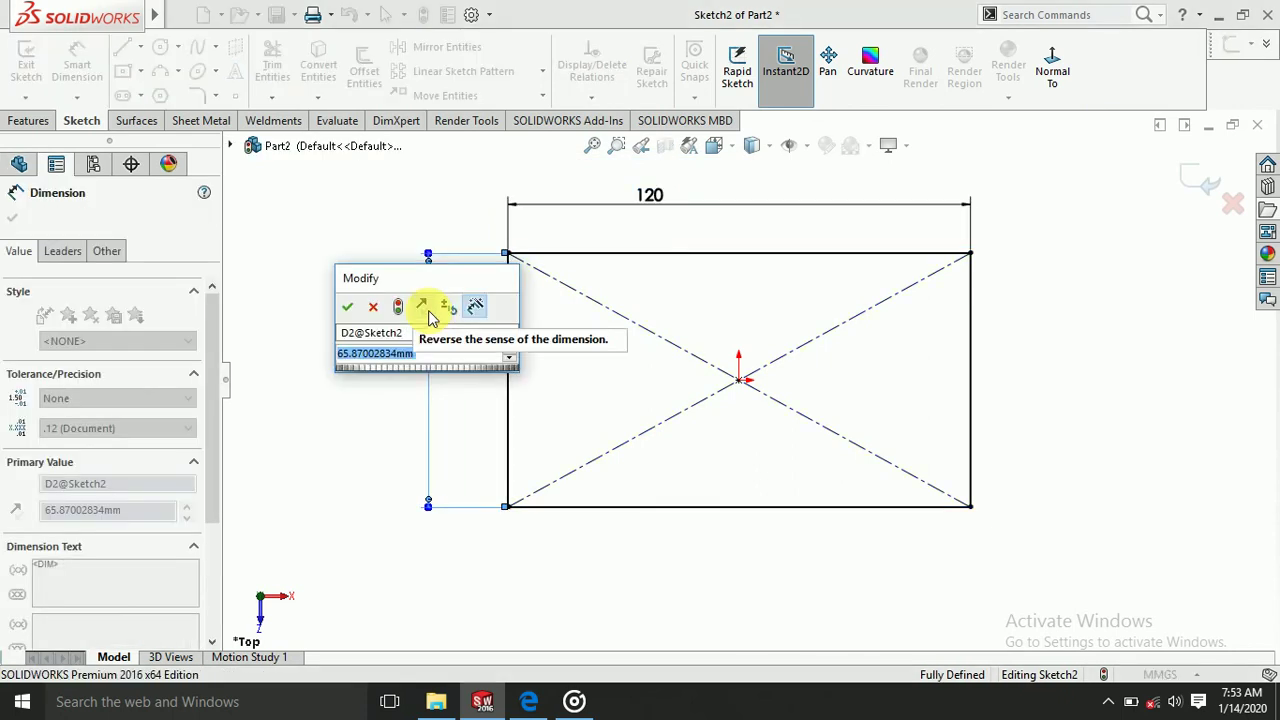
pyautogui.write('8')
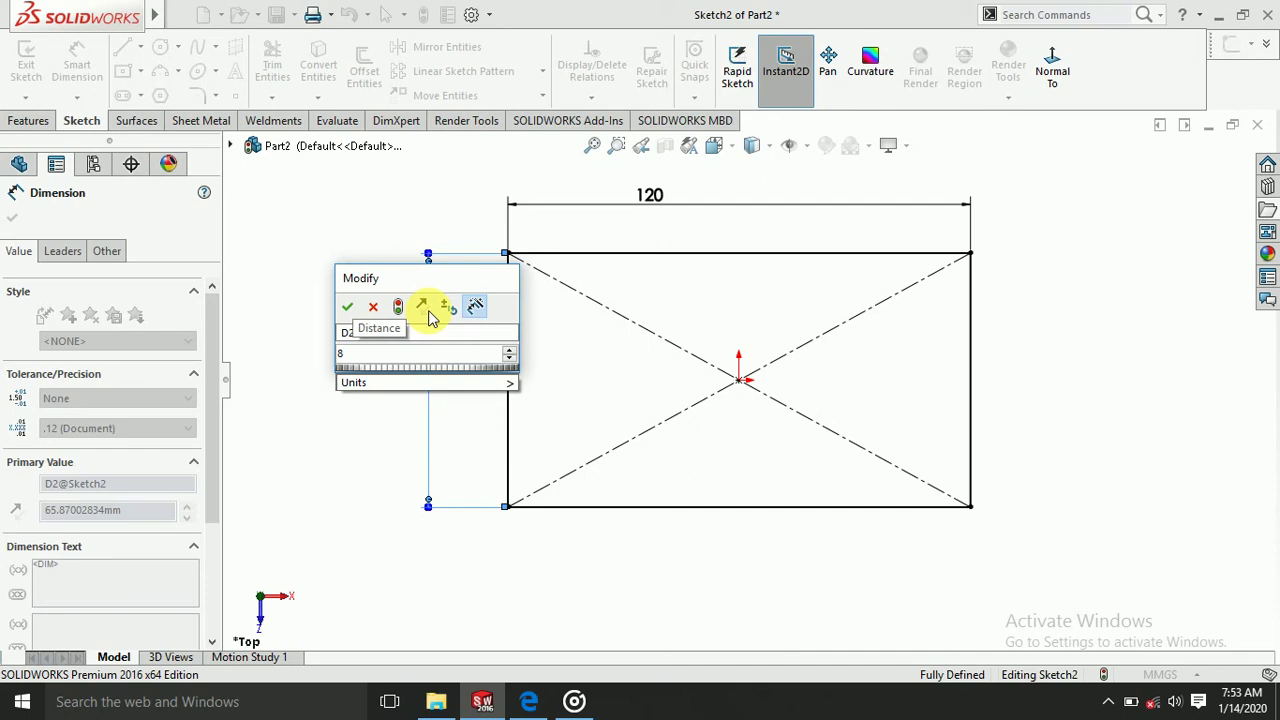
pyautogui.write('0')
pyautogui.press('Return')
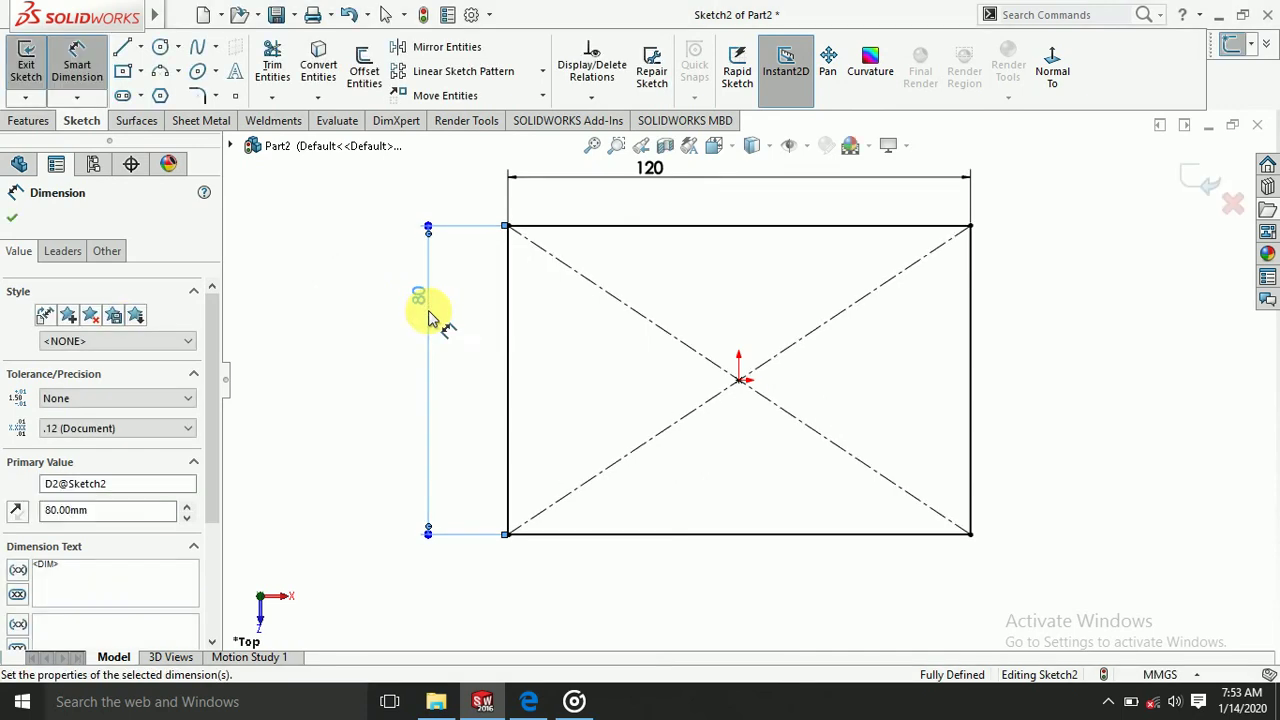
pyautogui.click(12, 217)
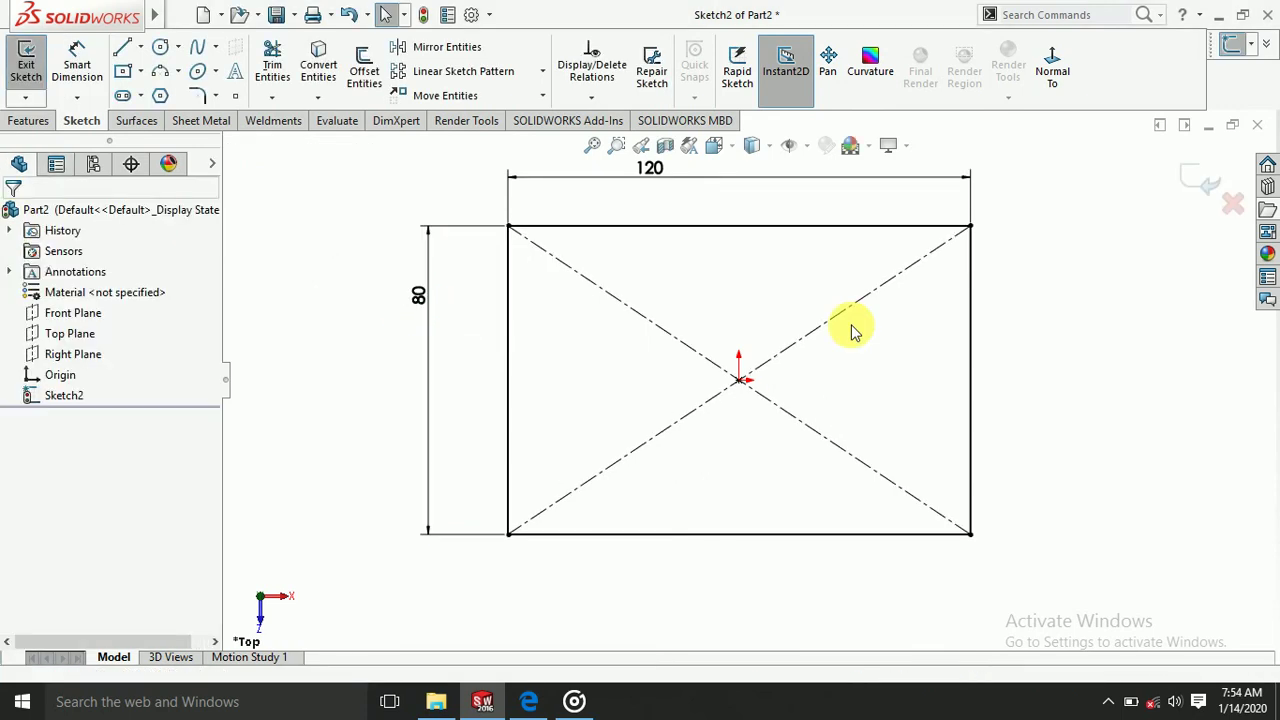
# - Exit the rectangle sketch and extrude it 15 mm into the Boss-Extrude1 plate
pyautogui.click(1198, 174)
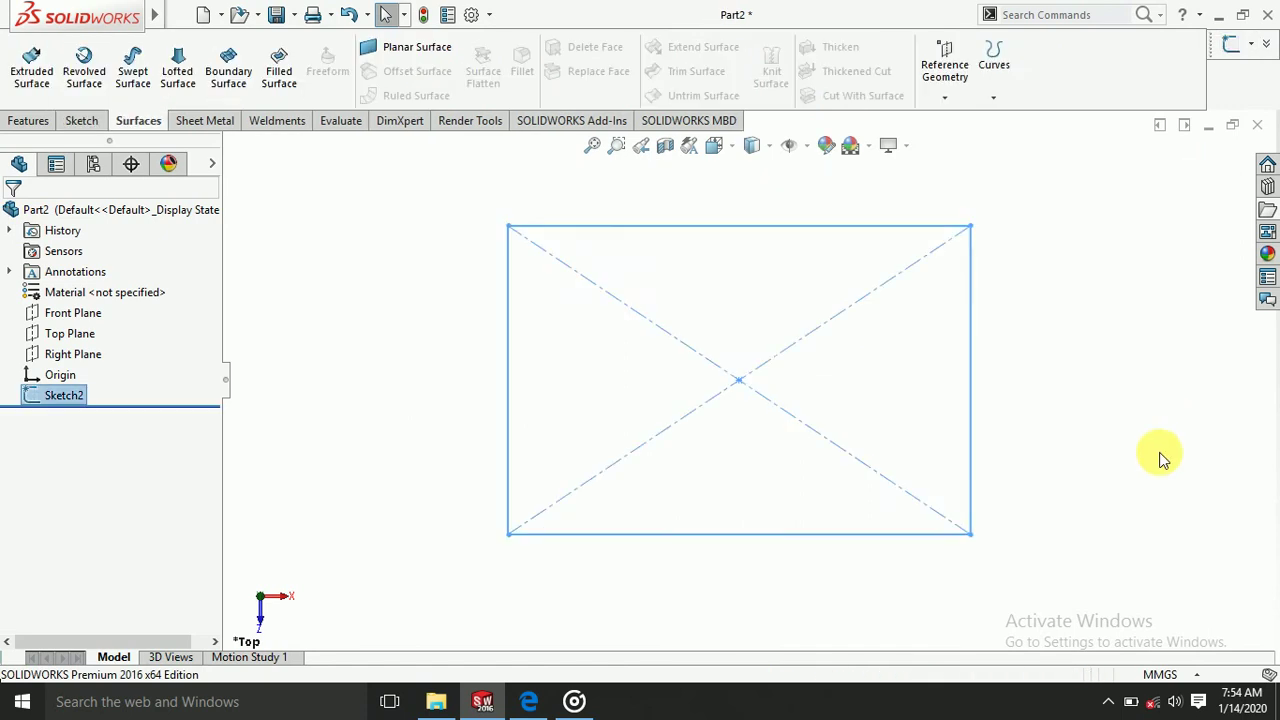
pyautogui.moveTo(1131, 471); pyautogui.dragTo(1151, 323, button='middle')
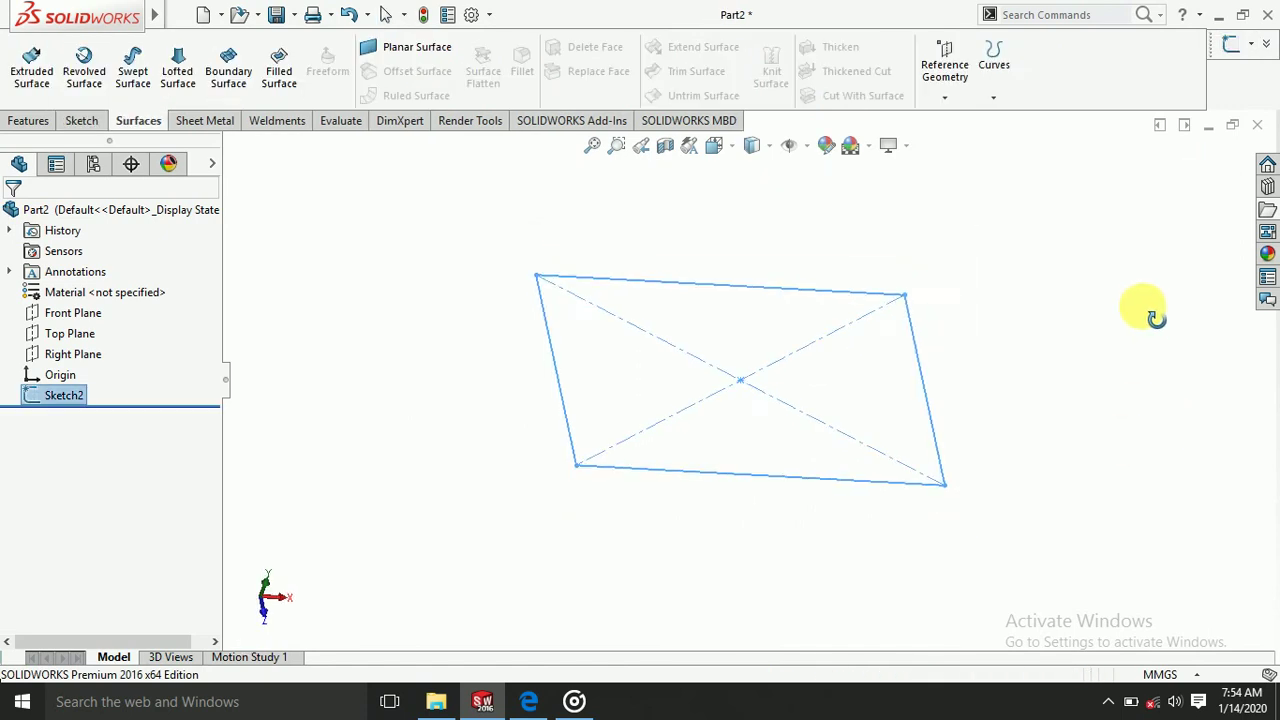
pyautogui.click(28, 121)
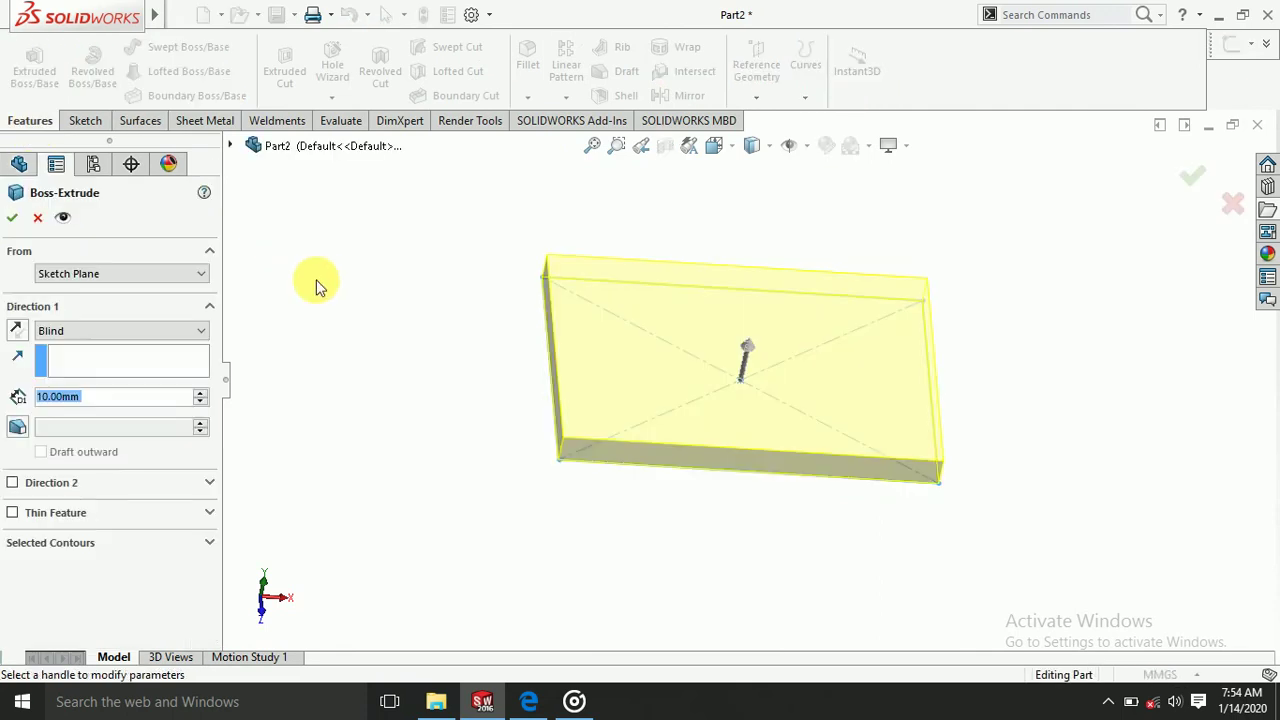
pyautogui.write('15')
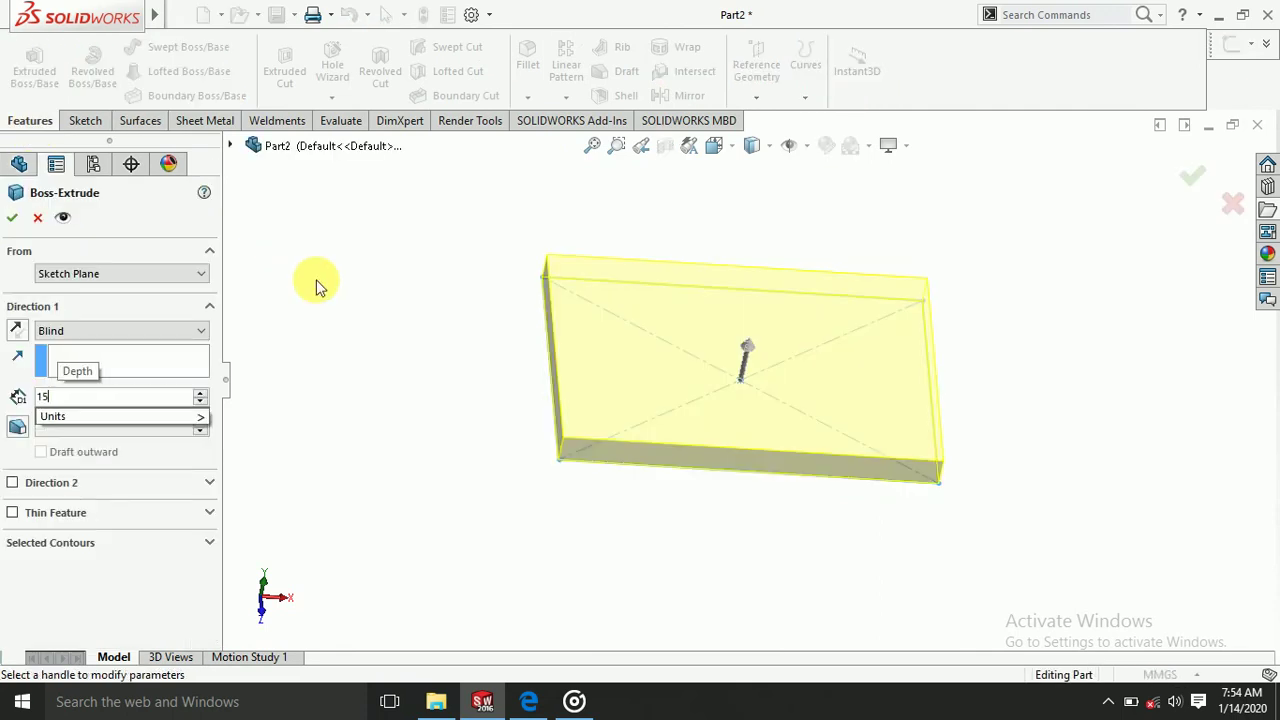
pyautogui.click(317, 287)
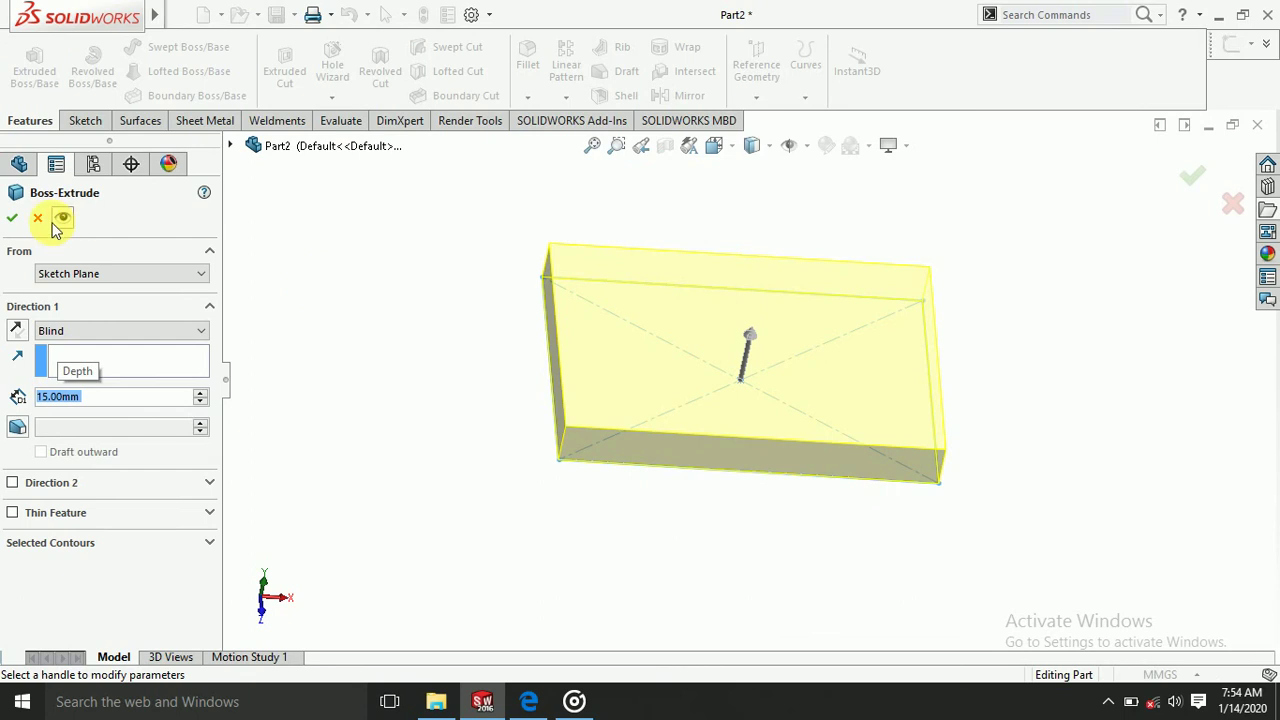
pyautogui.click(12, 217)
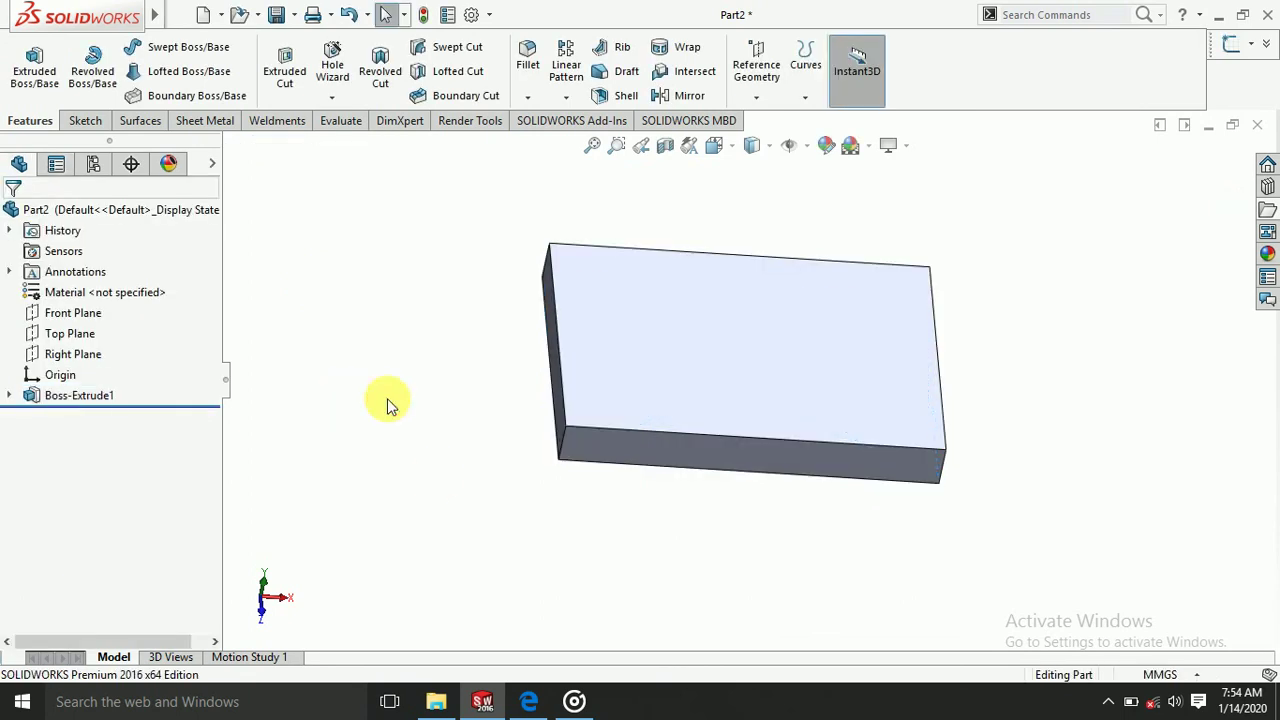
pyautogui.moveTo(389, 400)
pyautogui.mouseDown(button='middle')
pyautogui.moveTo(490, 330)
pyautogui.moveTo(457, 371)
pyautogui.moveTo(466, 386)
pyautogui.mouseUp(button='middle')
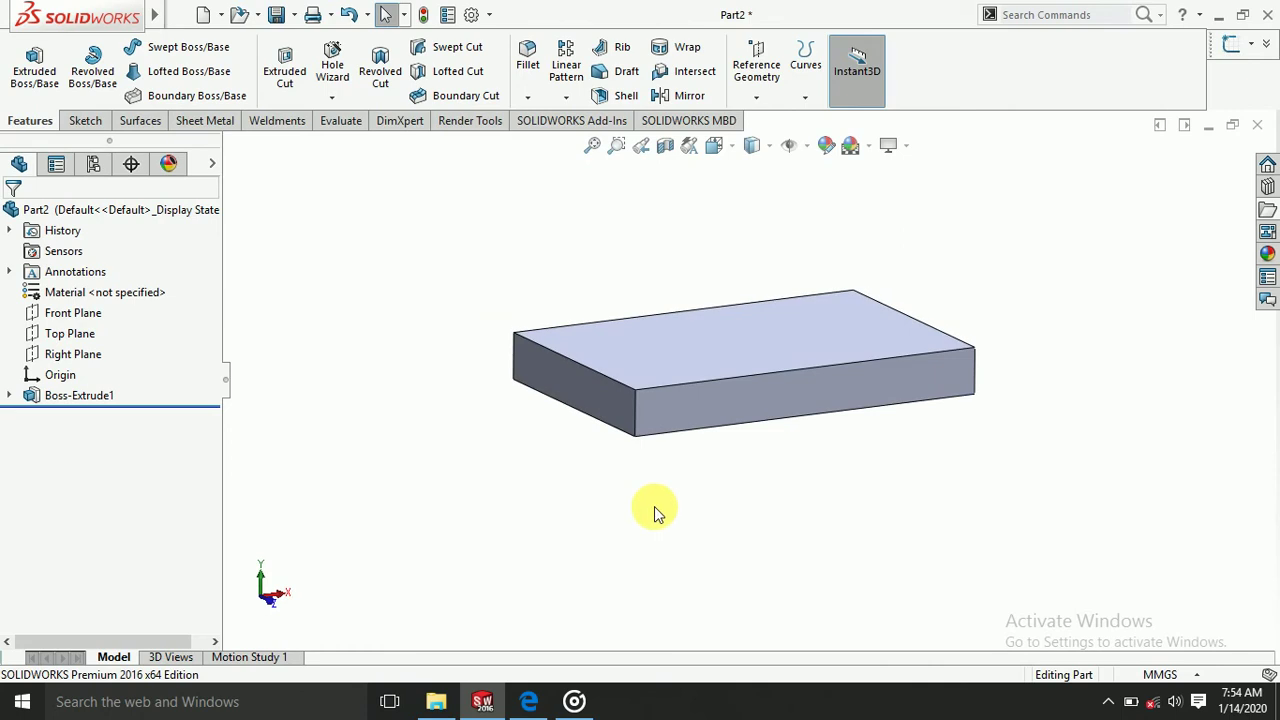
# - Review the reference drawing PDF, minimise it, and orbit the plate to face its front
pyautogui.click(530, 701)
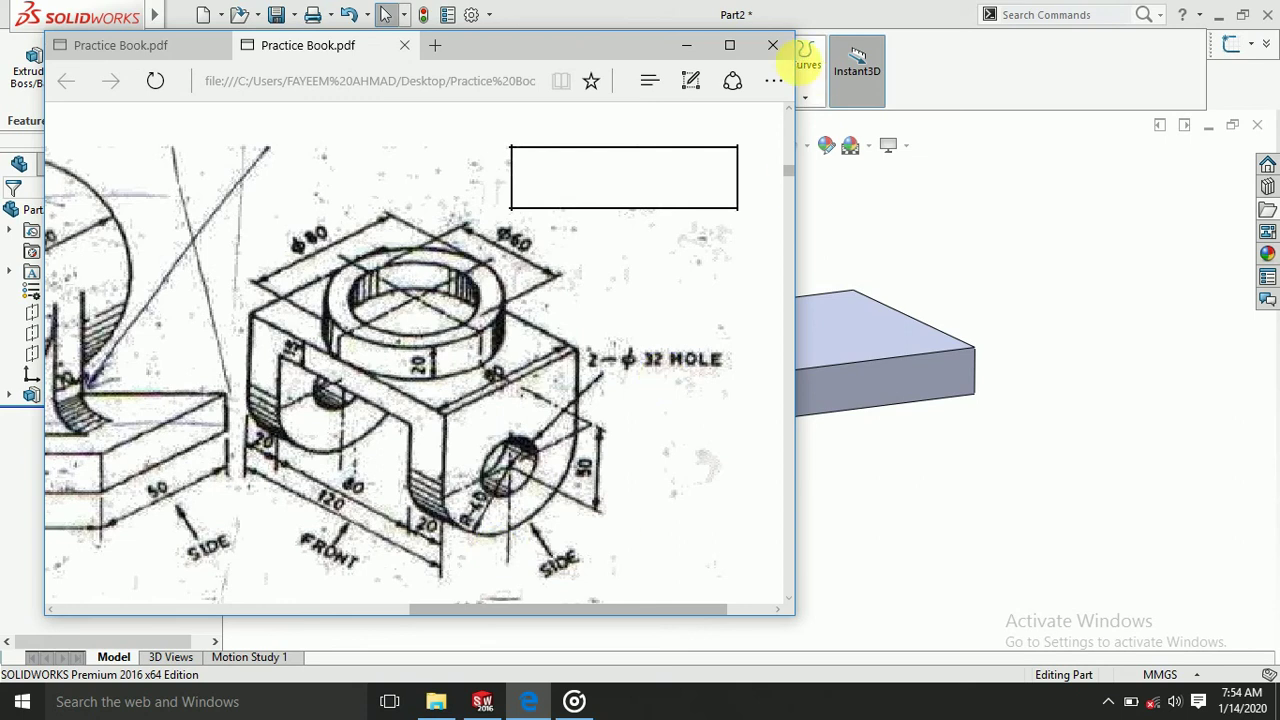
pyautogui.click(691, 46)
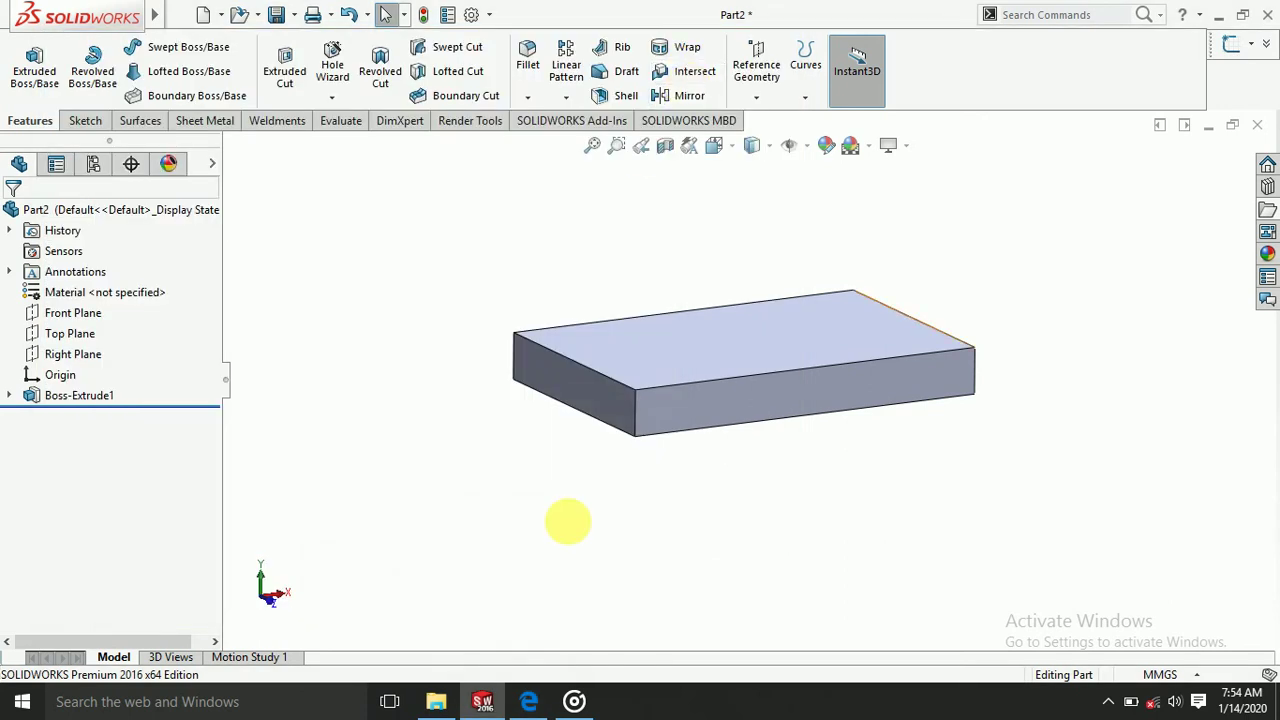
pyautogui.moveTo(538, 522); pyautogui.dragTo(717, 406, button='middle')
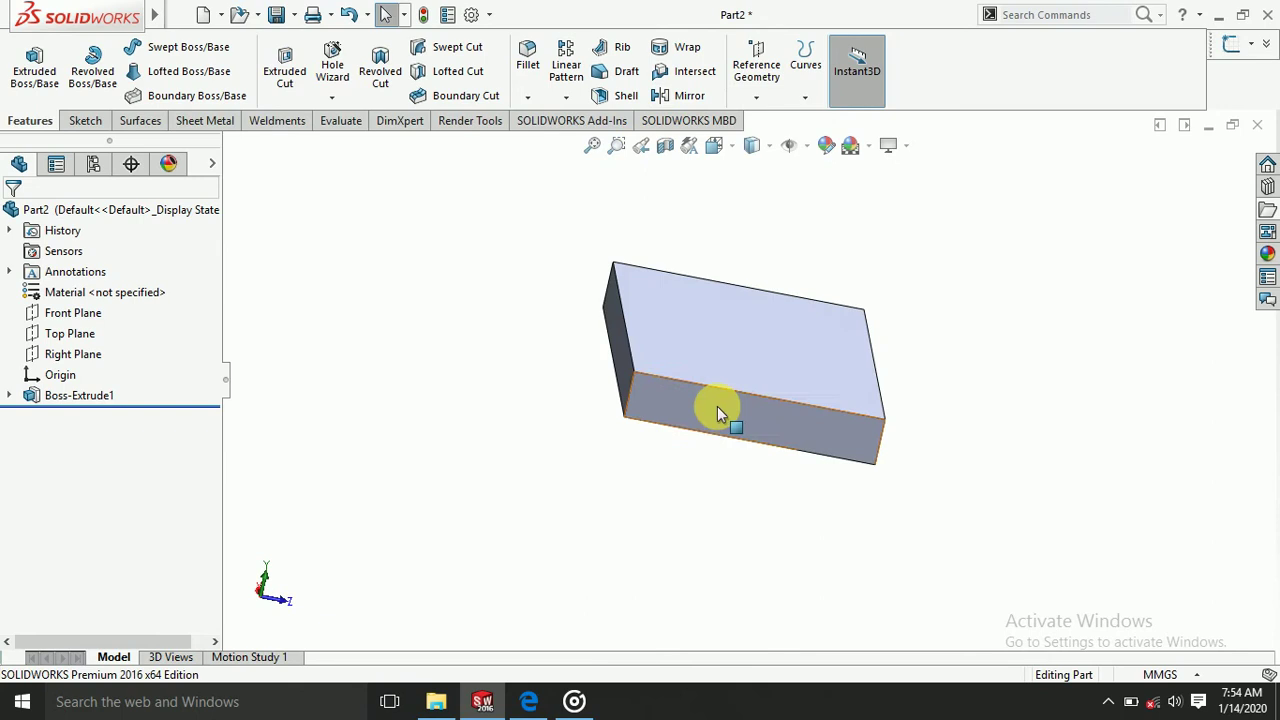
# - Start a sketch on the plate's front face and view it Normal To
pyautogui.click(717, 406)
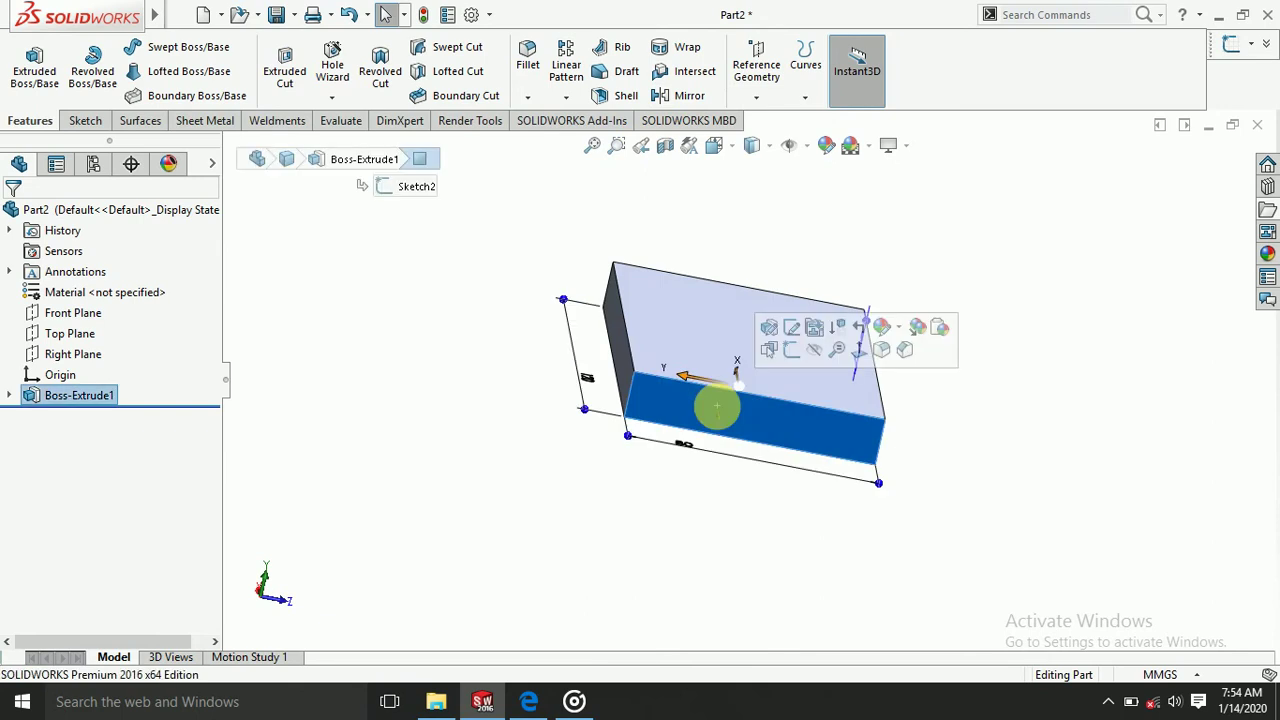
pyautogui.click(789, 355)
pyautogui.click(1066, 90)
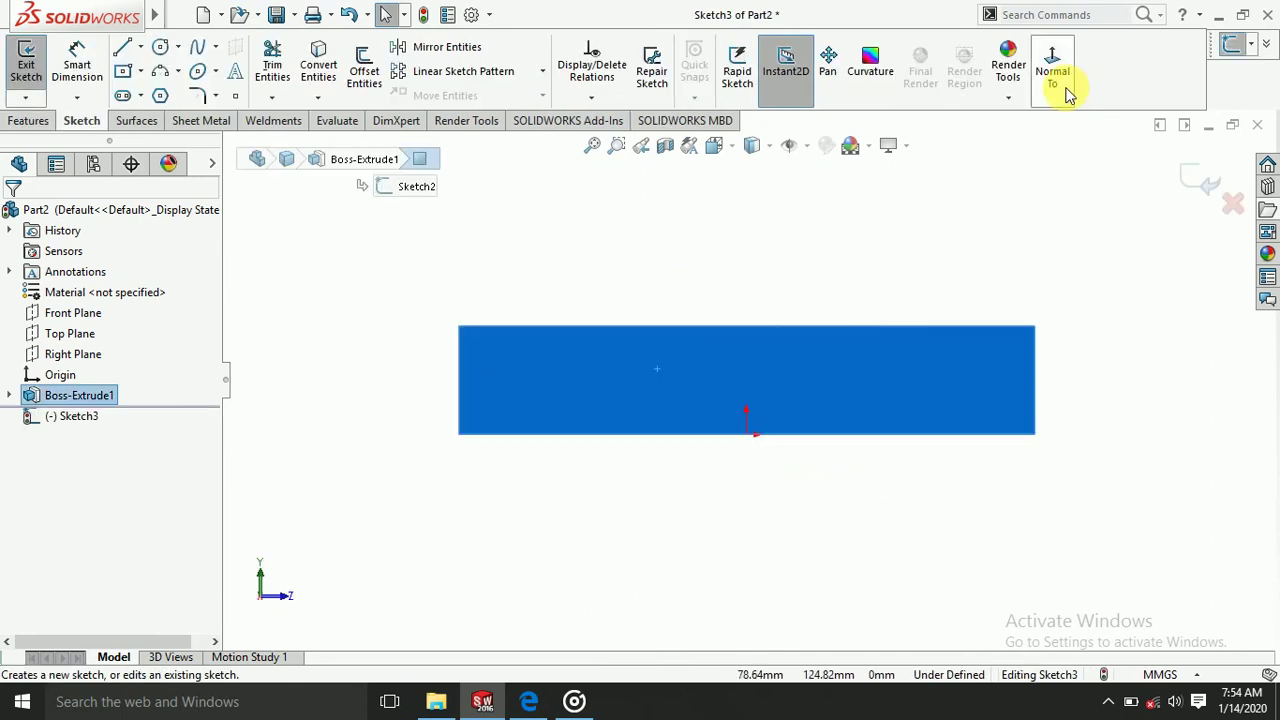
pyautogui.scroll(2, 1060, 280)
pyautogui.click(1040, 335)
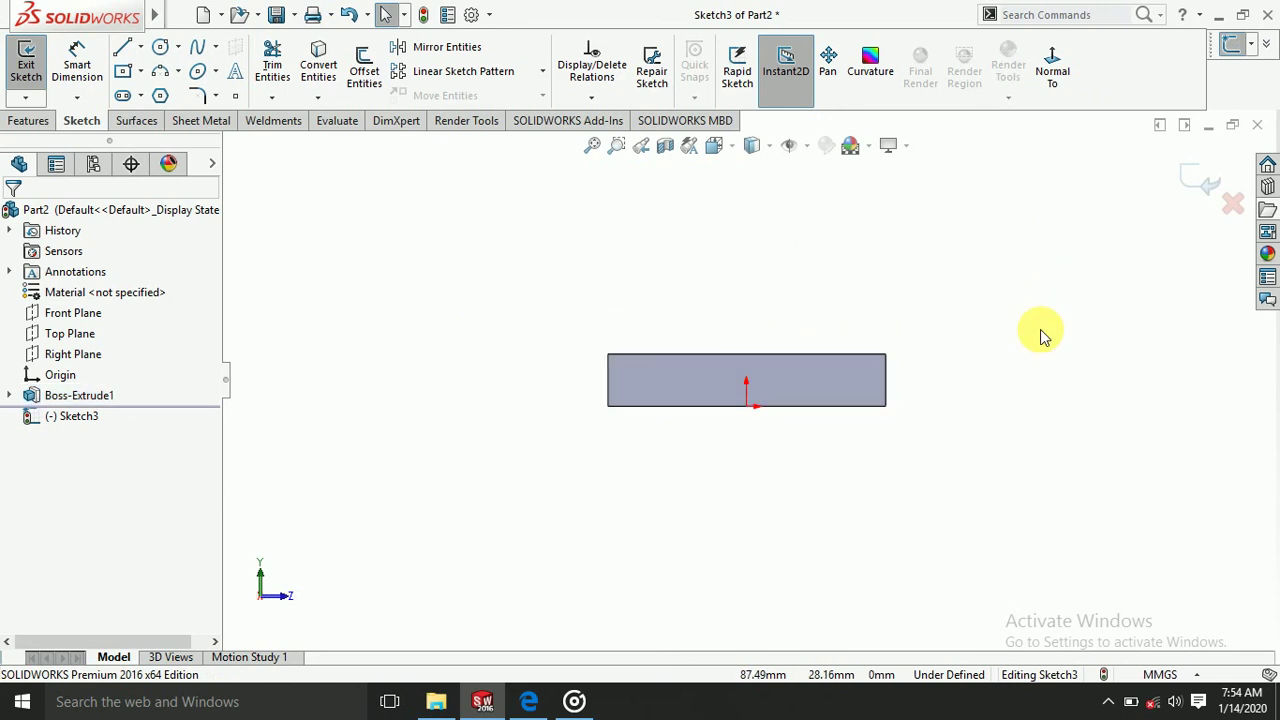
pyautogui.scroll(-1, 870, 527)
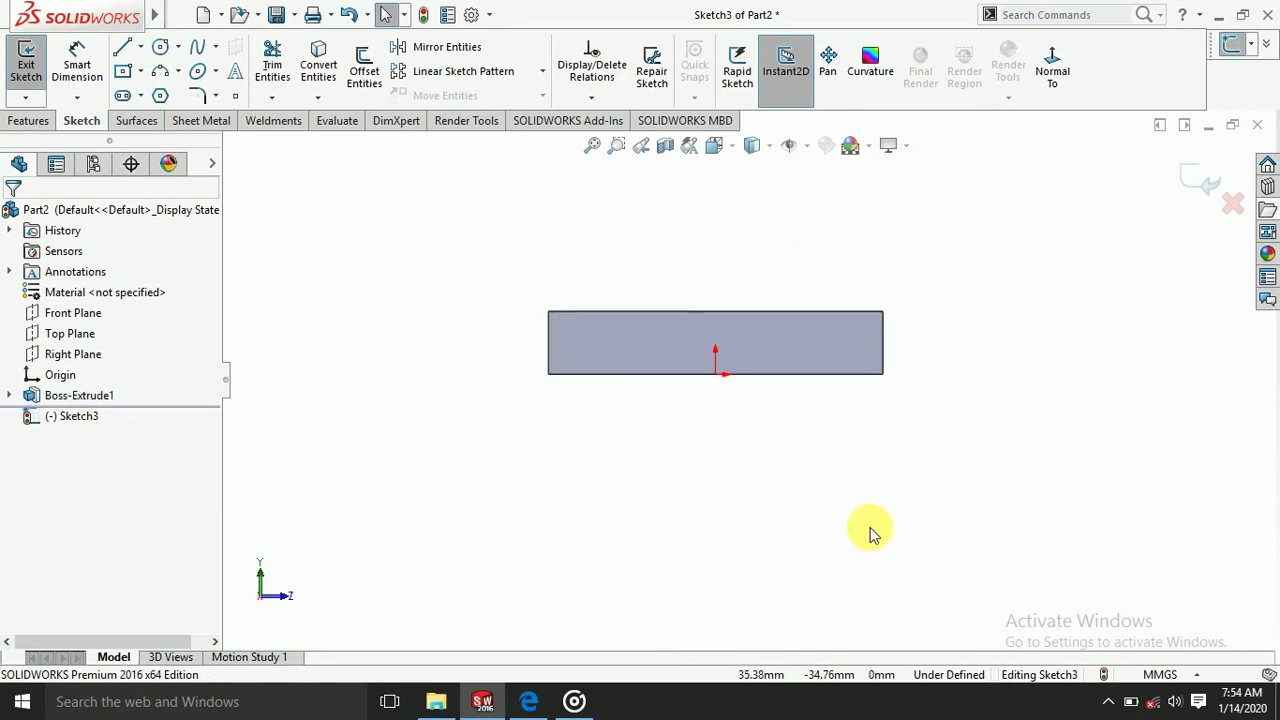
pyautogui.scroll(1, 720, 491)
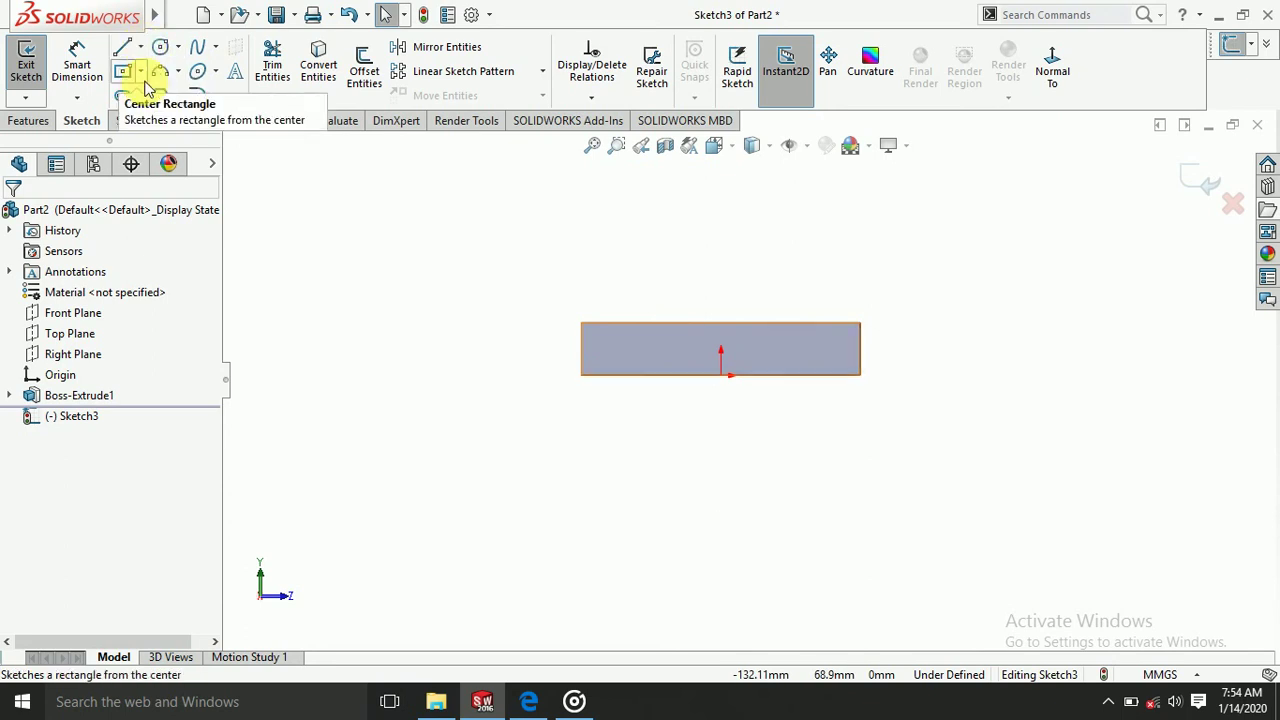
# - Draw a vertical centerline straight down from the origin
pyautogui.click(141, 48)
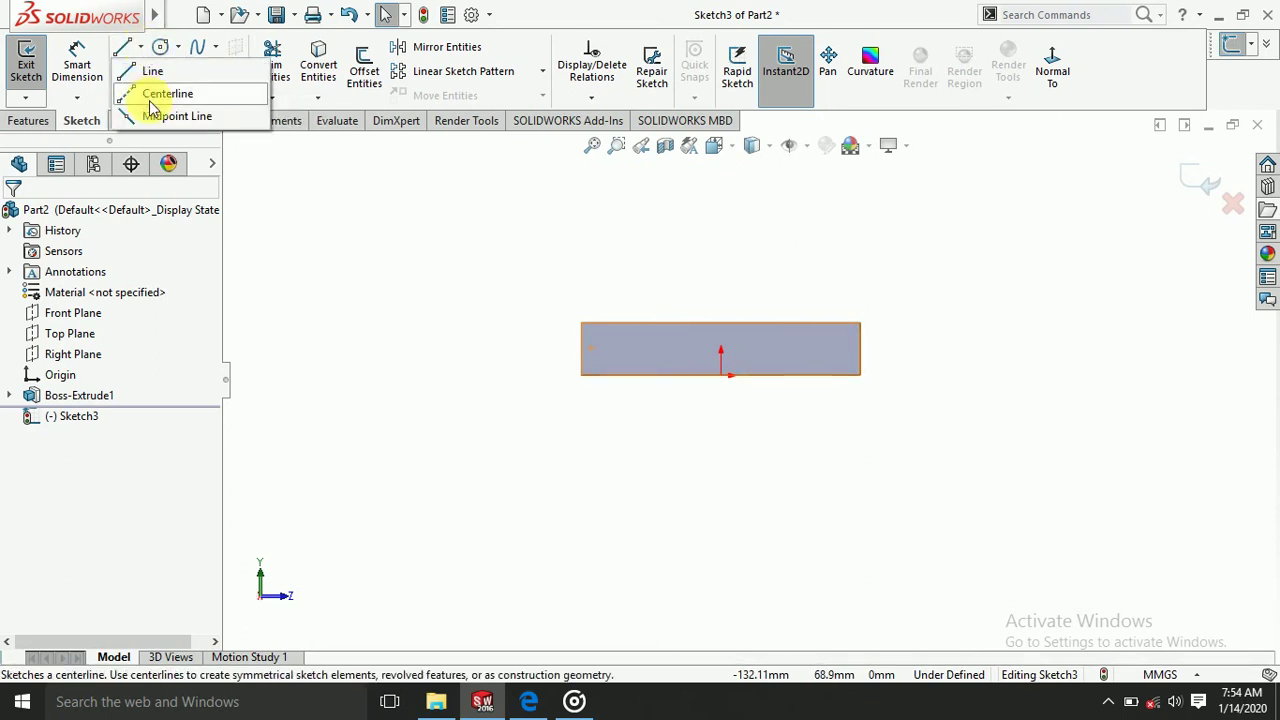
pyautogui.click(152, 100)
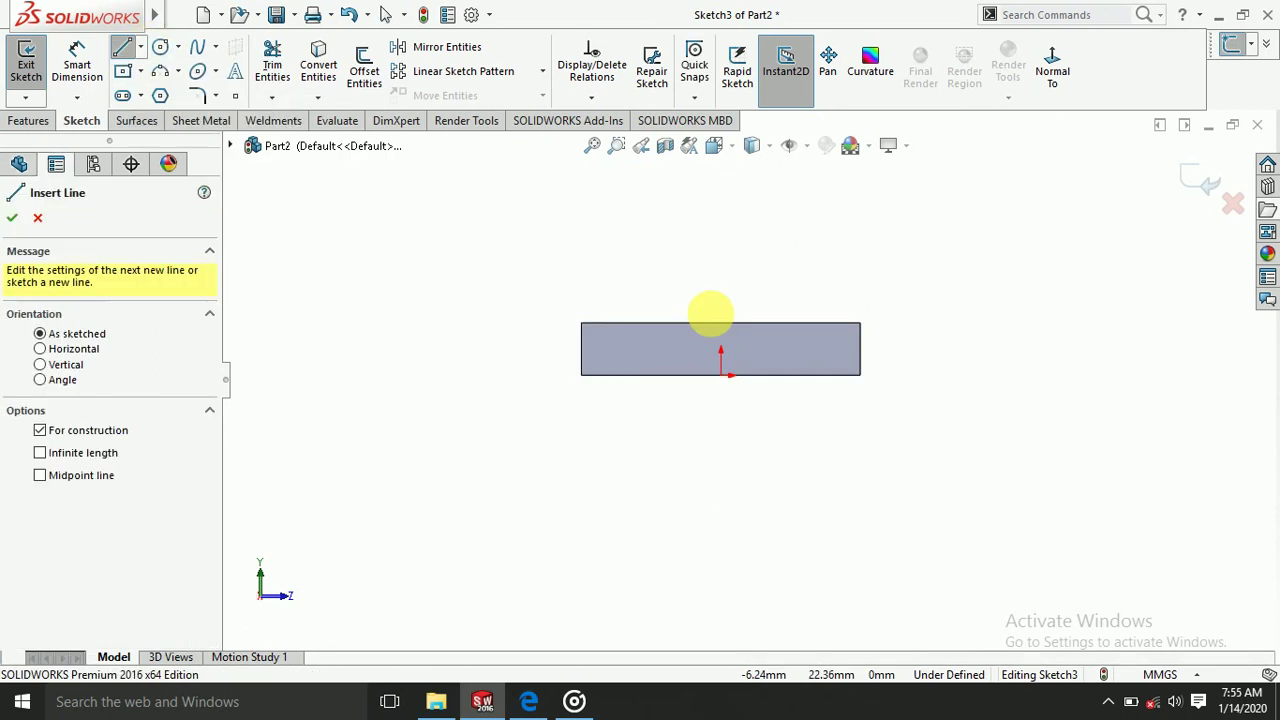
pyautogui.click(722, 378)
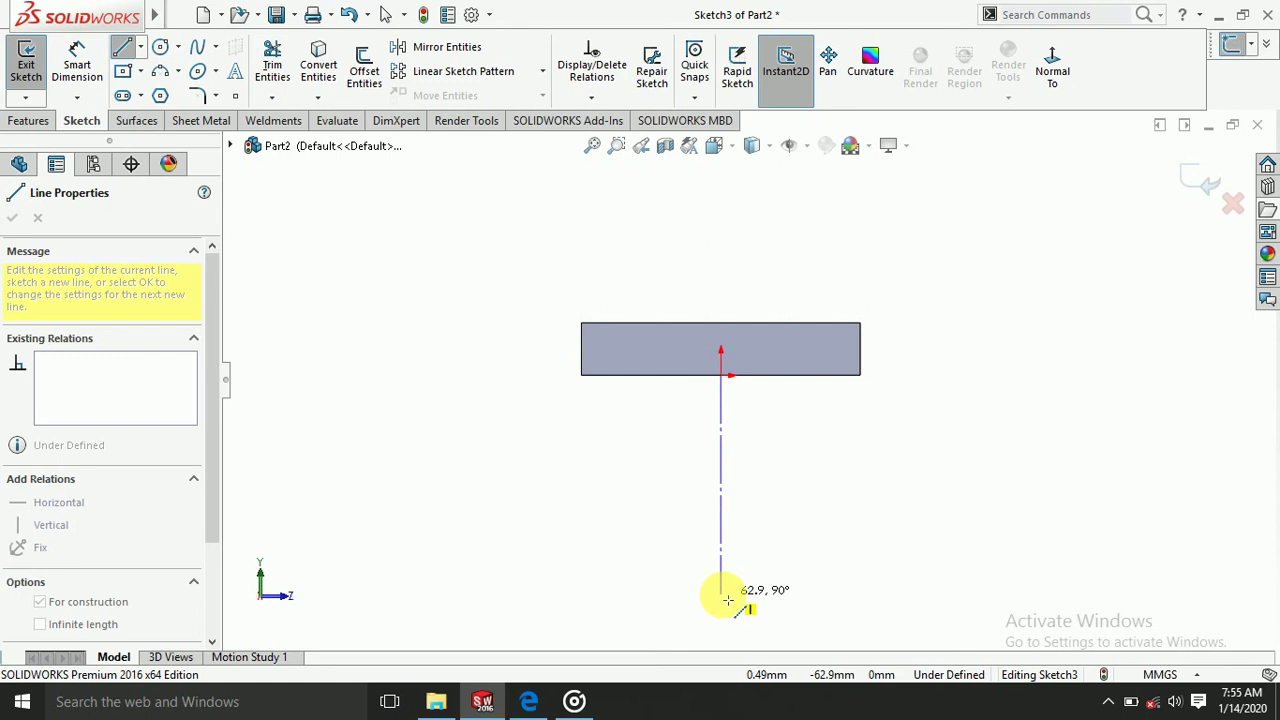
pyautogui.click(722, 595)
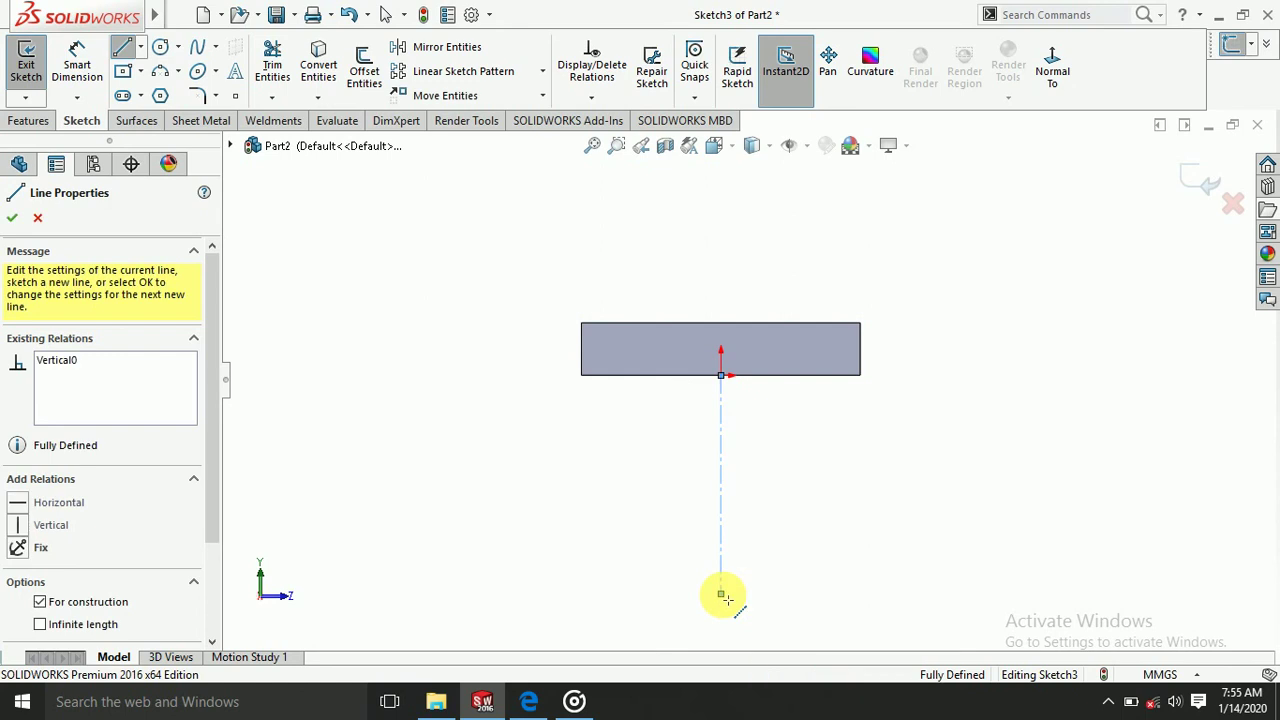
pyautogui.press('Escape')
pyautogui.click(526, 702)
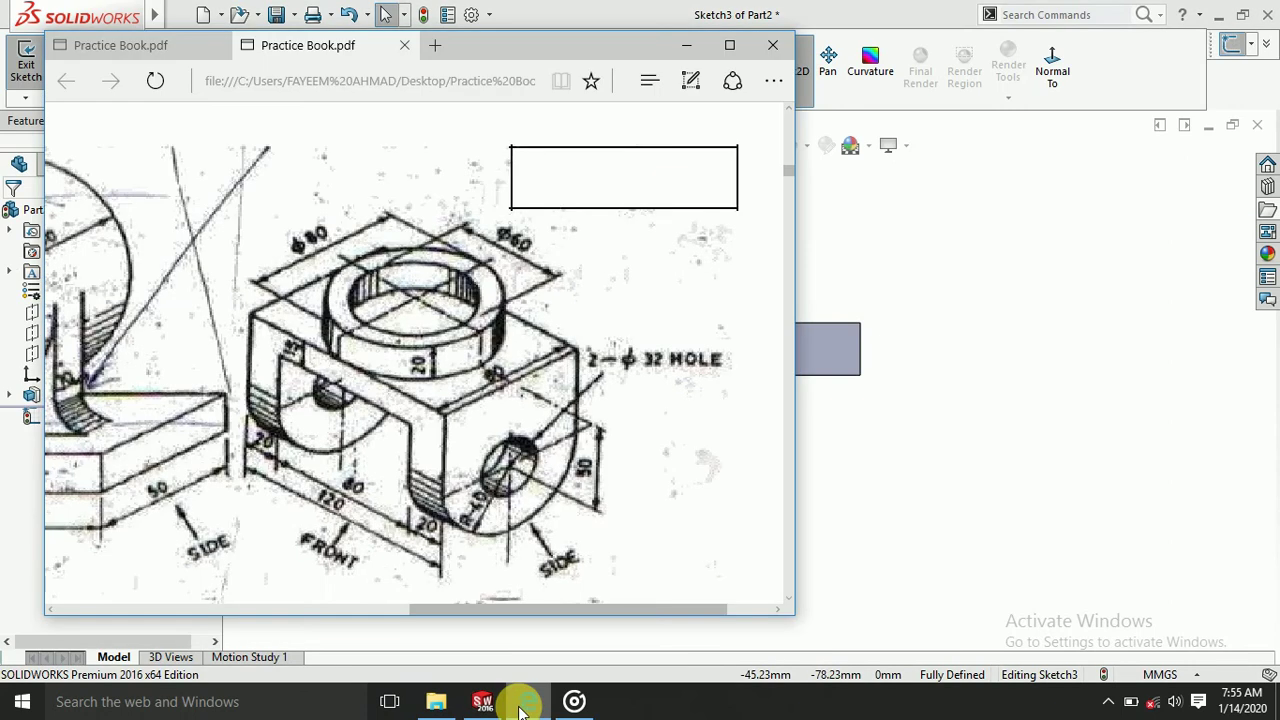
pyautogui.click(520, 705)
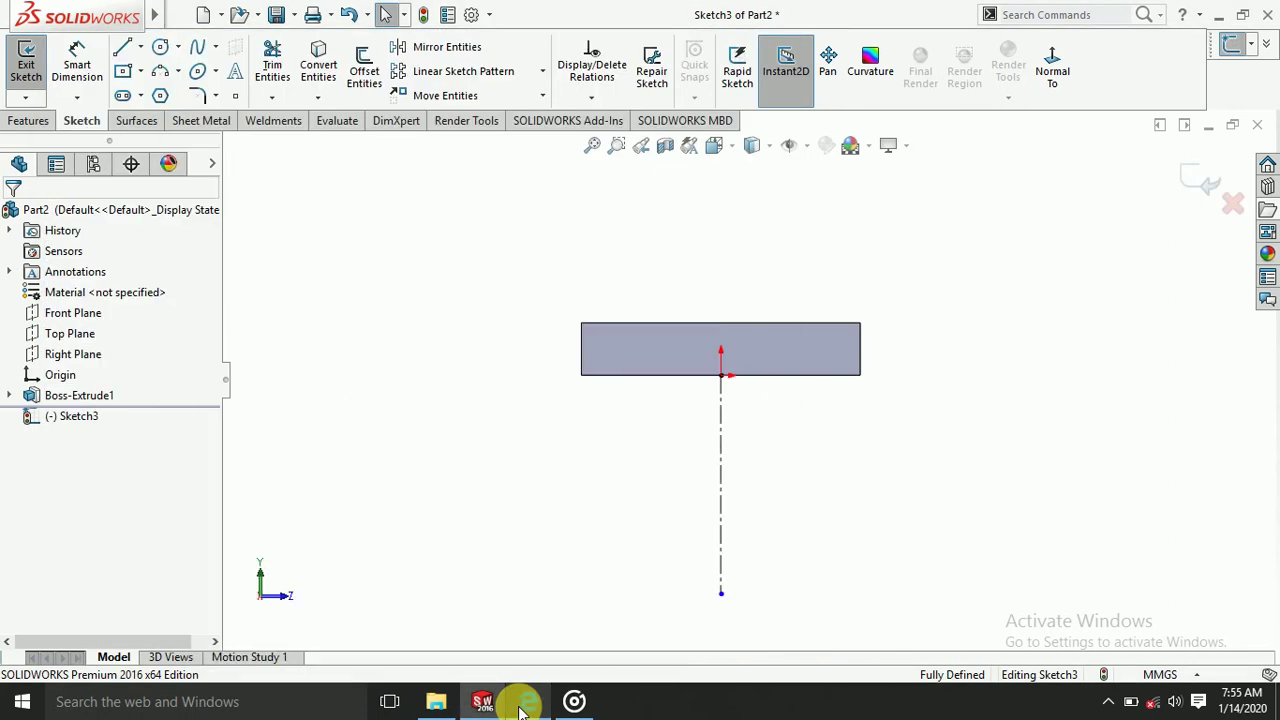
pyautogui.click(520, 705)
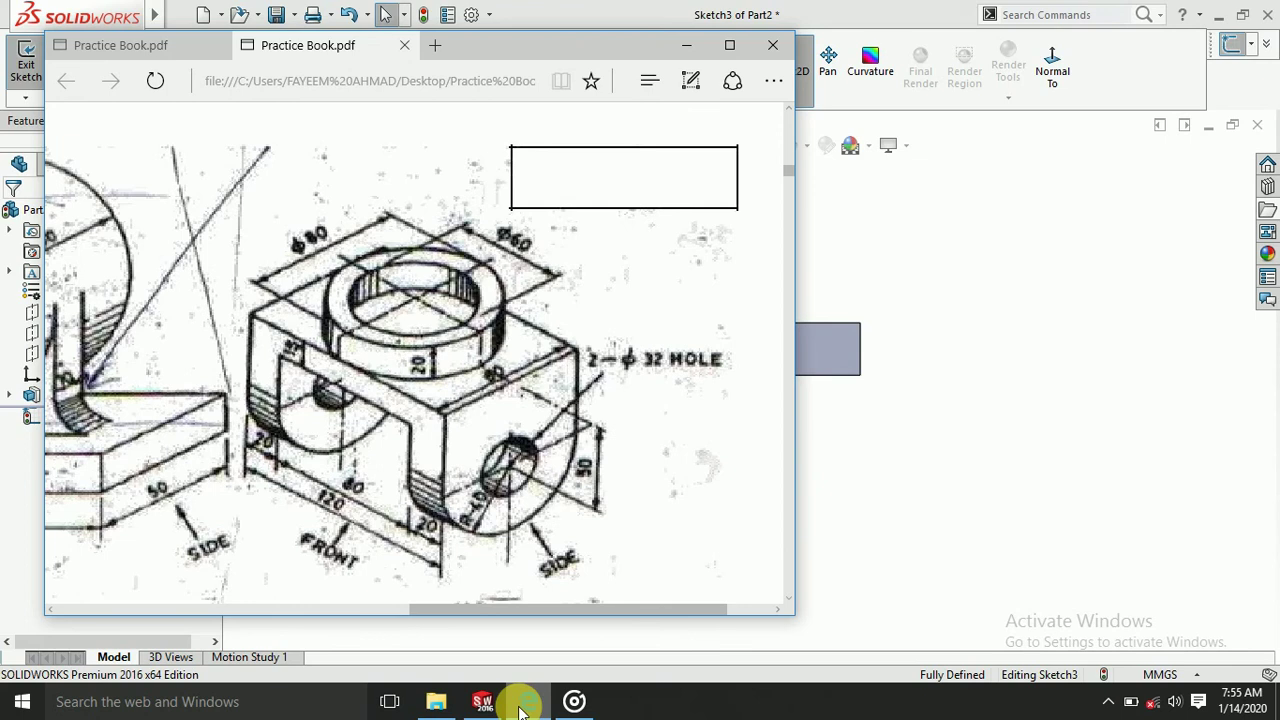
pyautogui.click(520, 710)
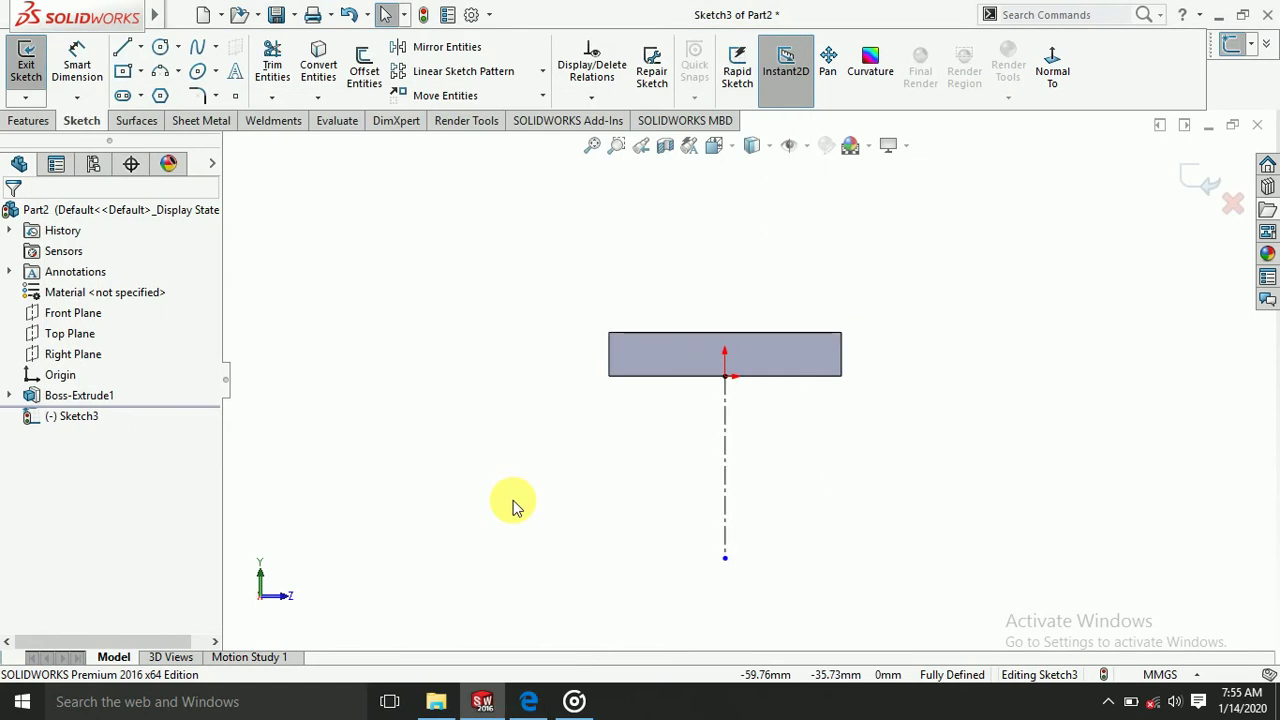
pyautogui.click(160, 47)
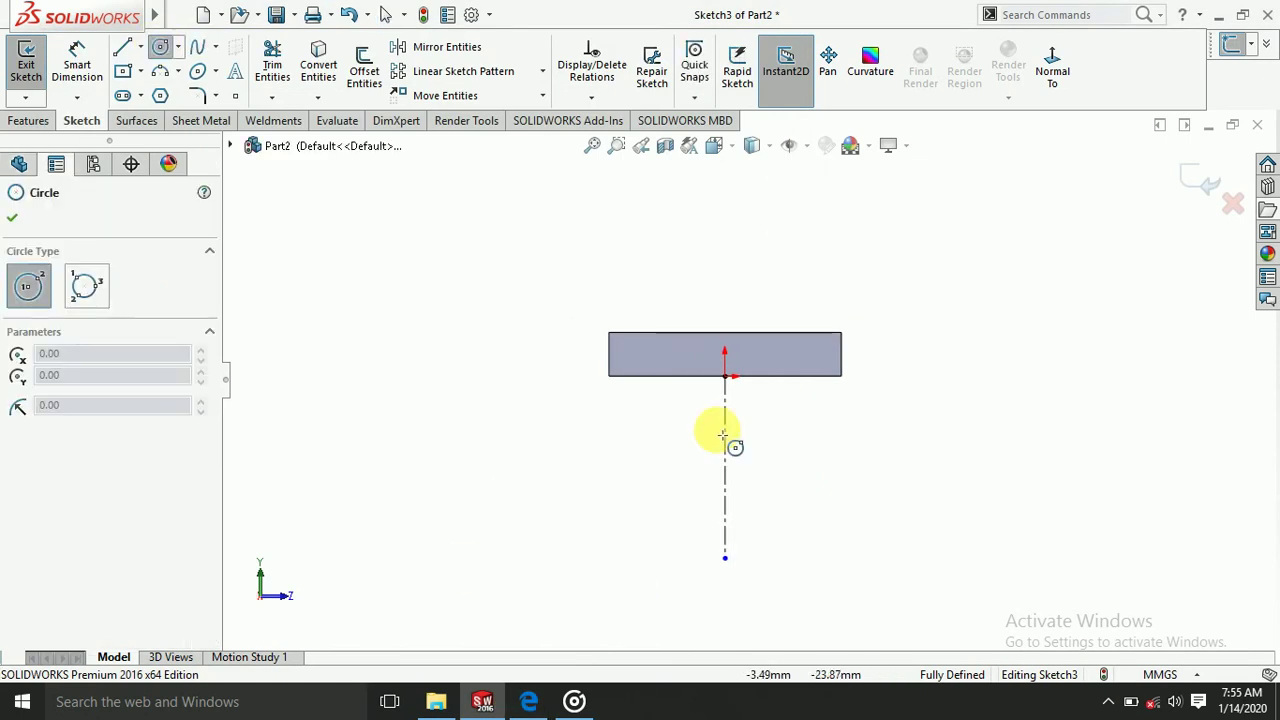
pyautogui.click(78, 60)
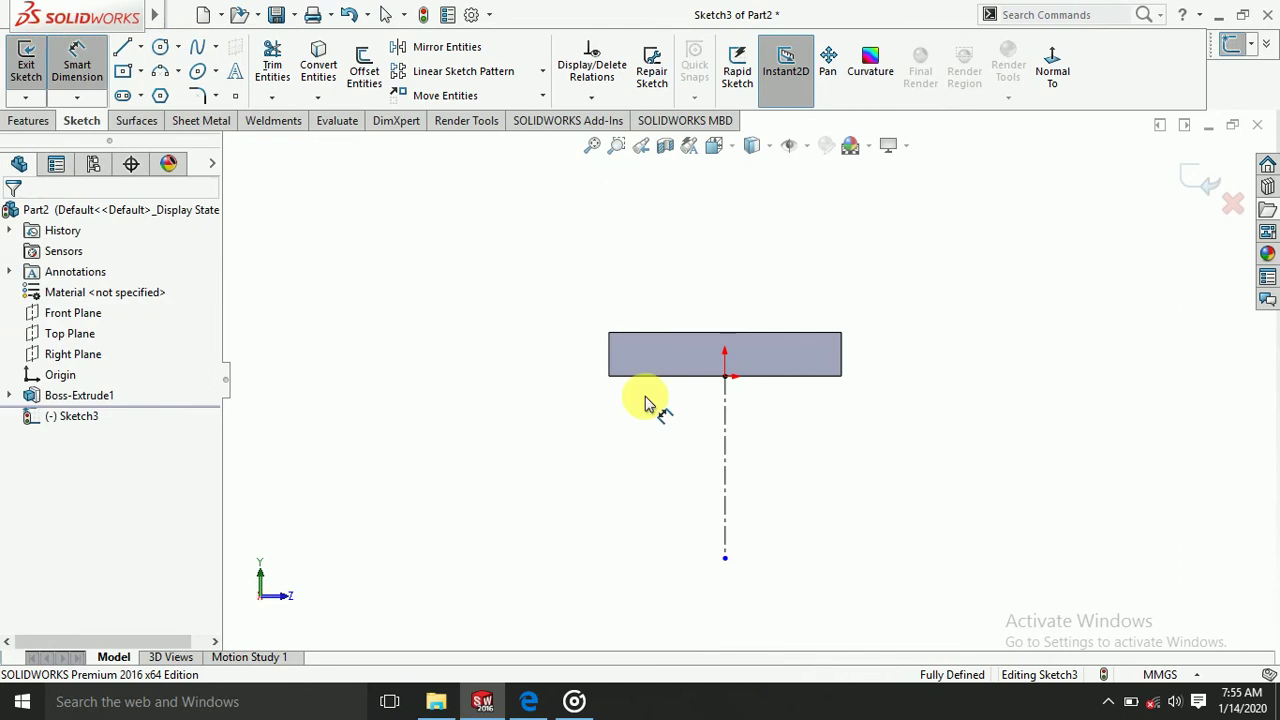
# - Dimension the centerline to a length of 50
pyautogui.click(728, 408)
pyautogui.click(836, 414)
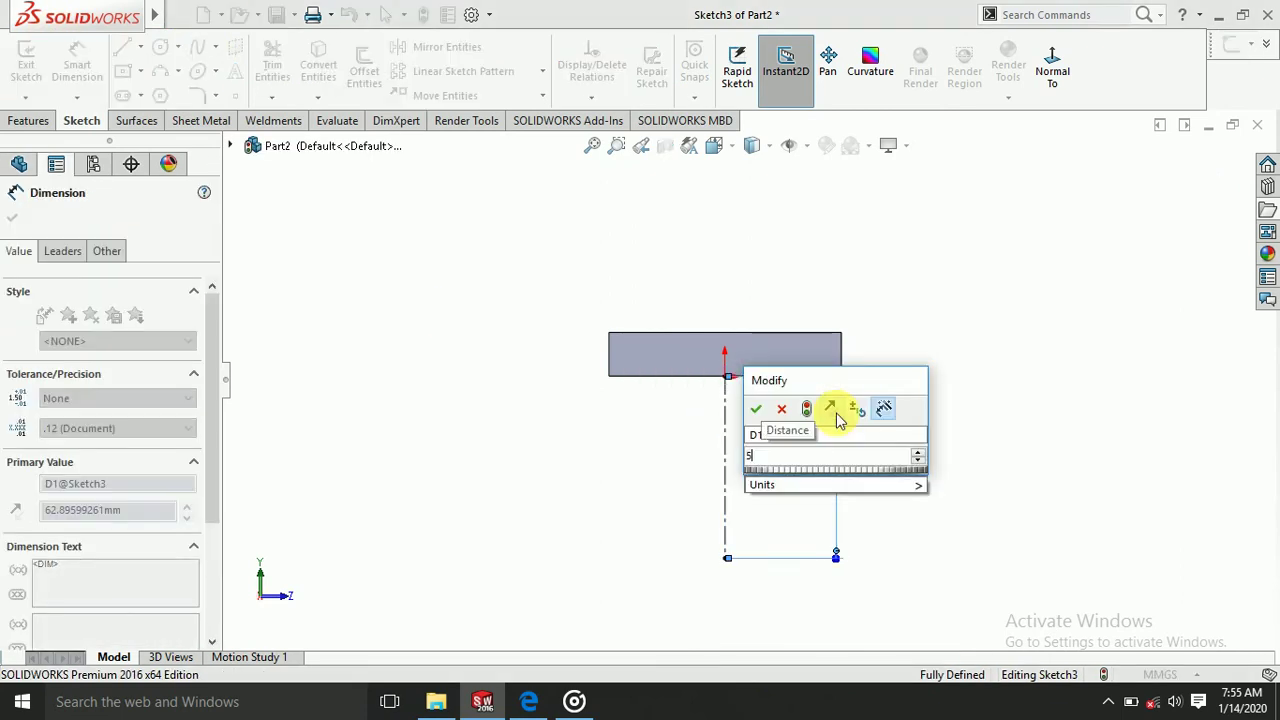
pyautogui.write('50')
pyautogui.press('Return')
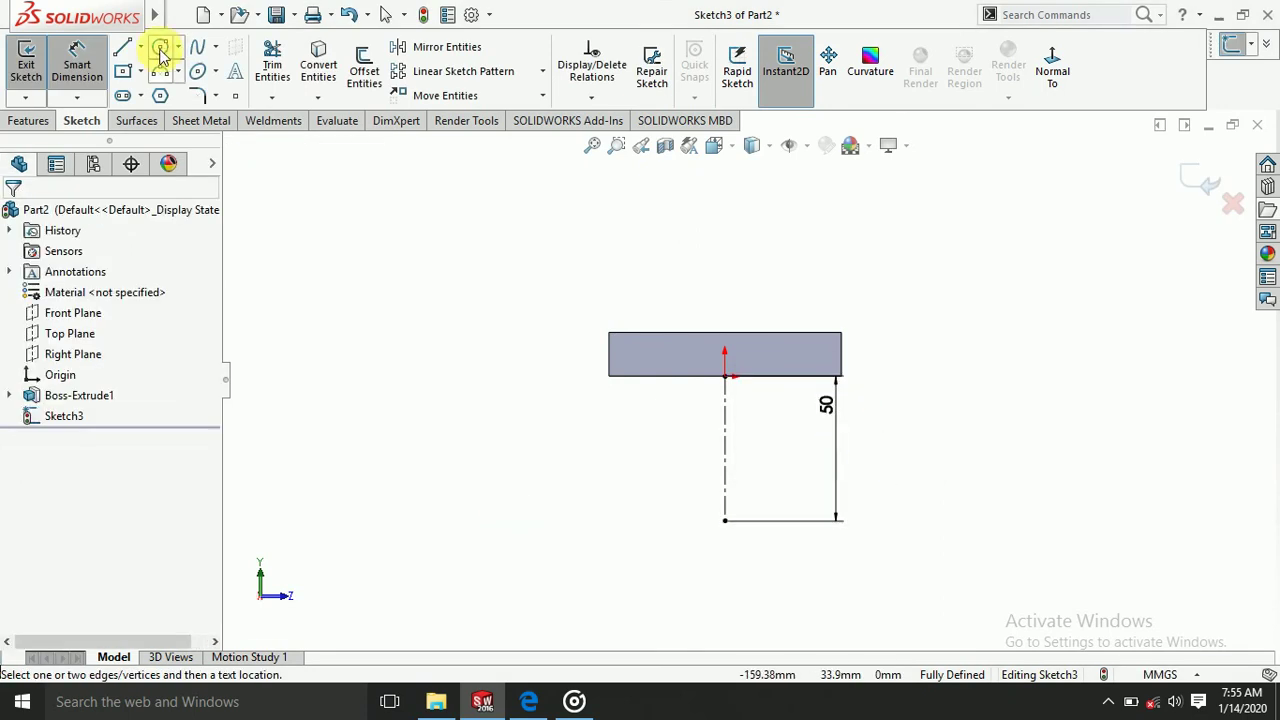
# - Draw a small and a larger concentric circle centred on the centerline's lower end
pyautogui.click(160, 47)
pyautogui.click(725, 520)
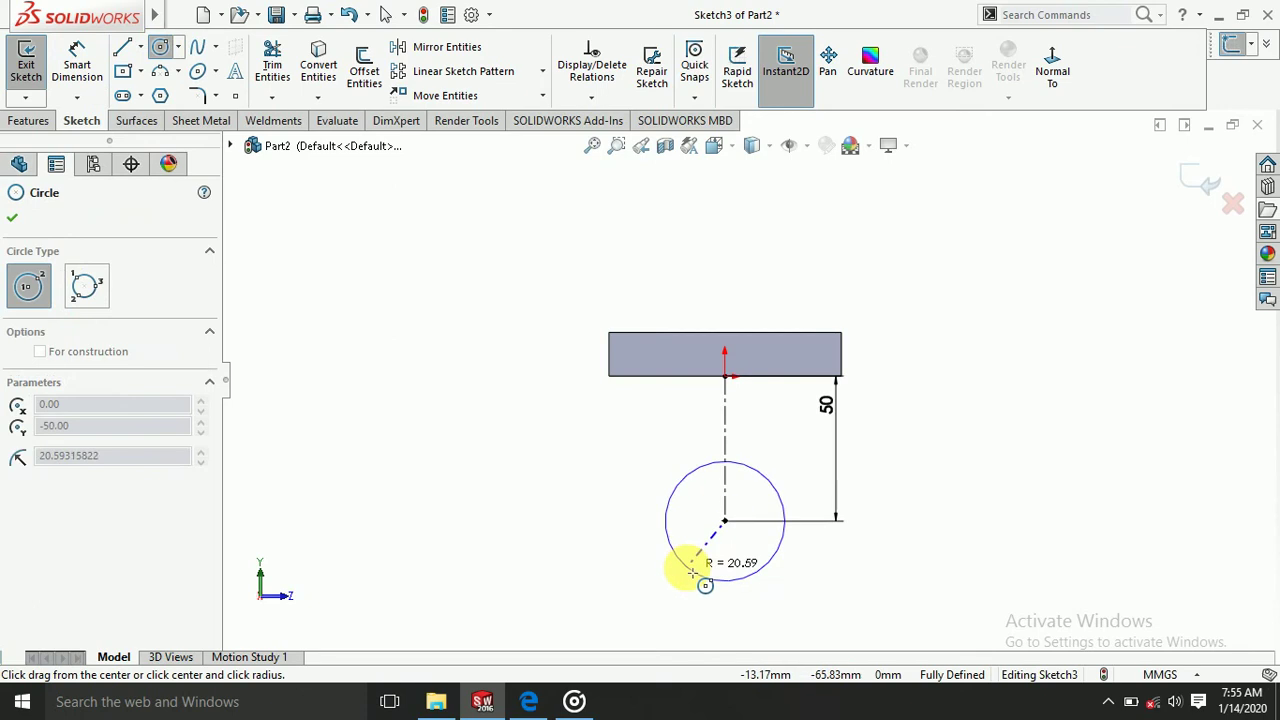
pyautogui.click(696, 553)
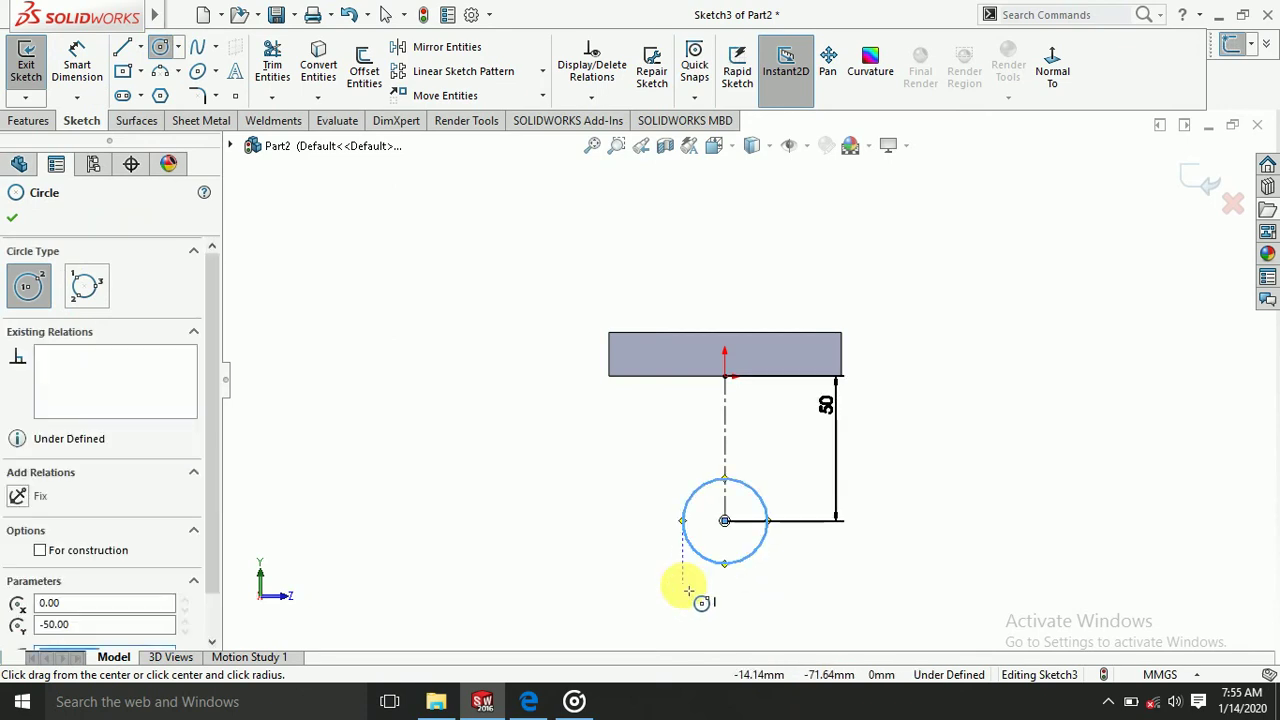
pyautogui.click(725, 520)
pyautogui.click(672, 614)
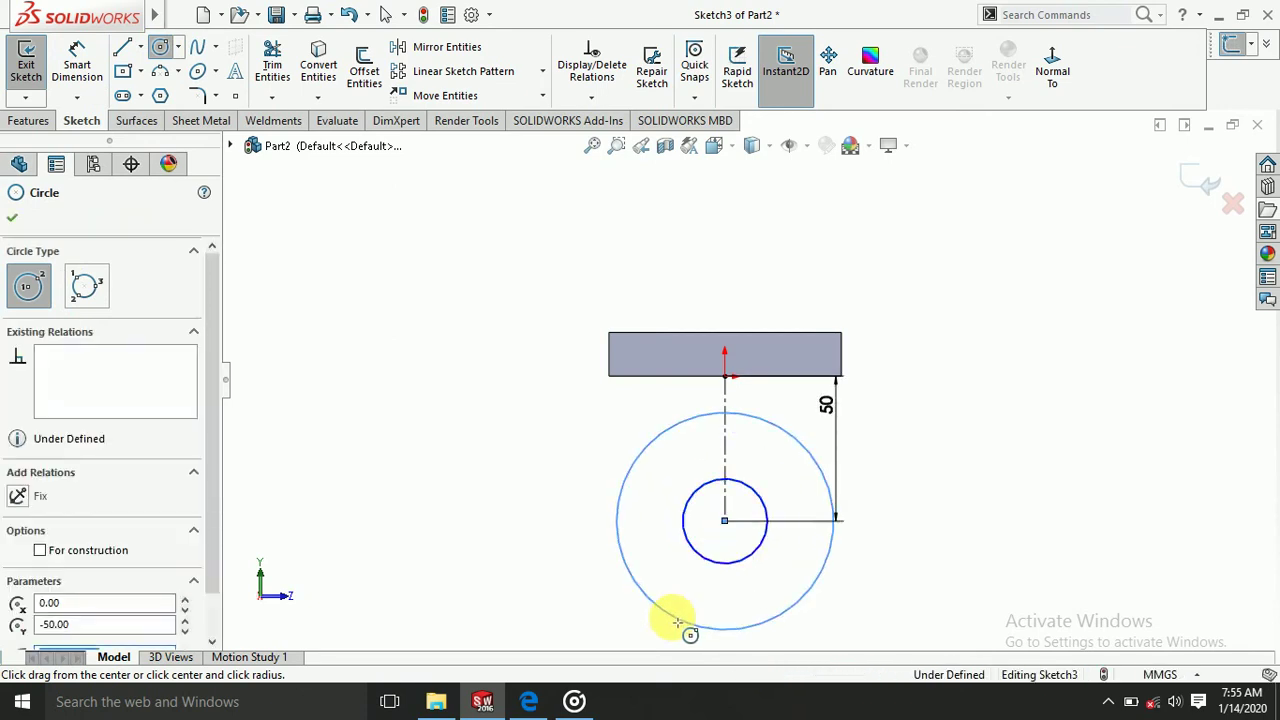
pyautogui.press('Escape')
pyautogui.click(77, 66)
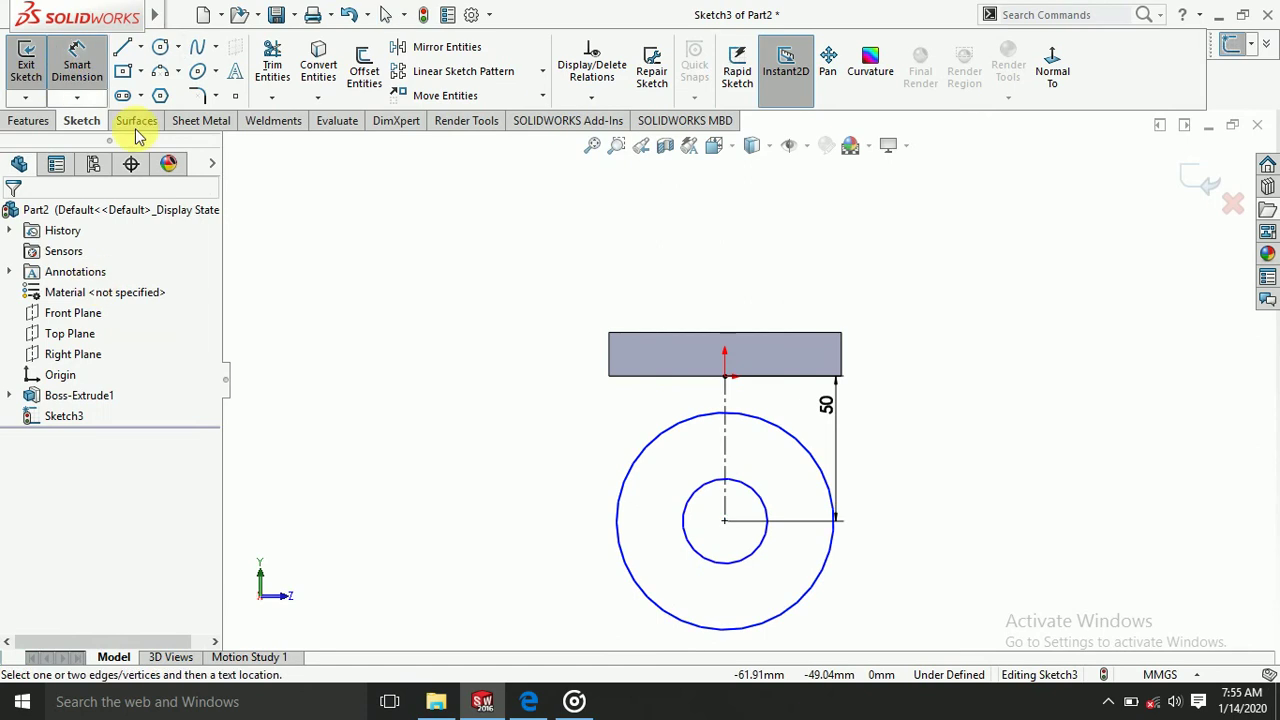
# - Dimension the inner circle to Ø32
pyautogui.click(757, 490)
pyautogui.click(938, 449)
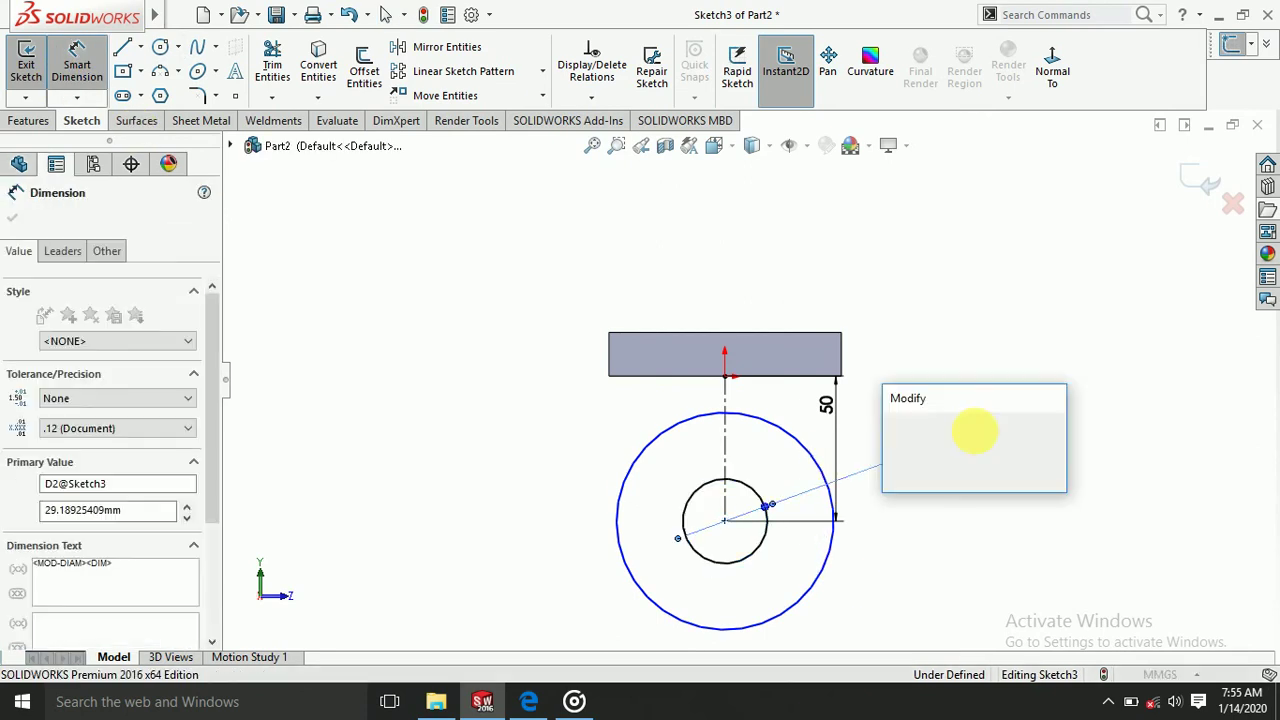
pyautogui.write('32')
pyautogui.press('Return')
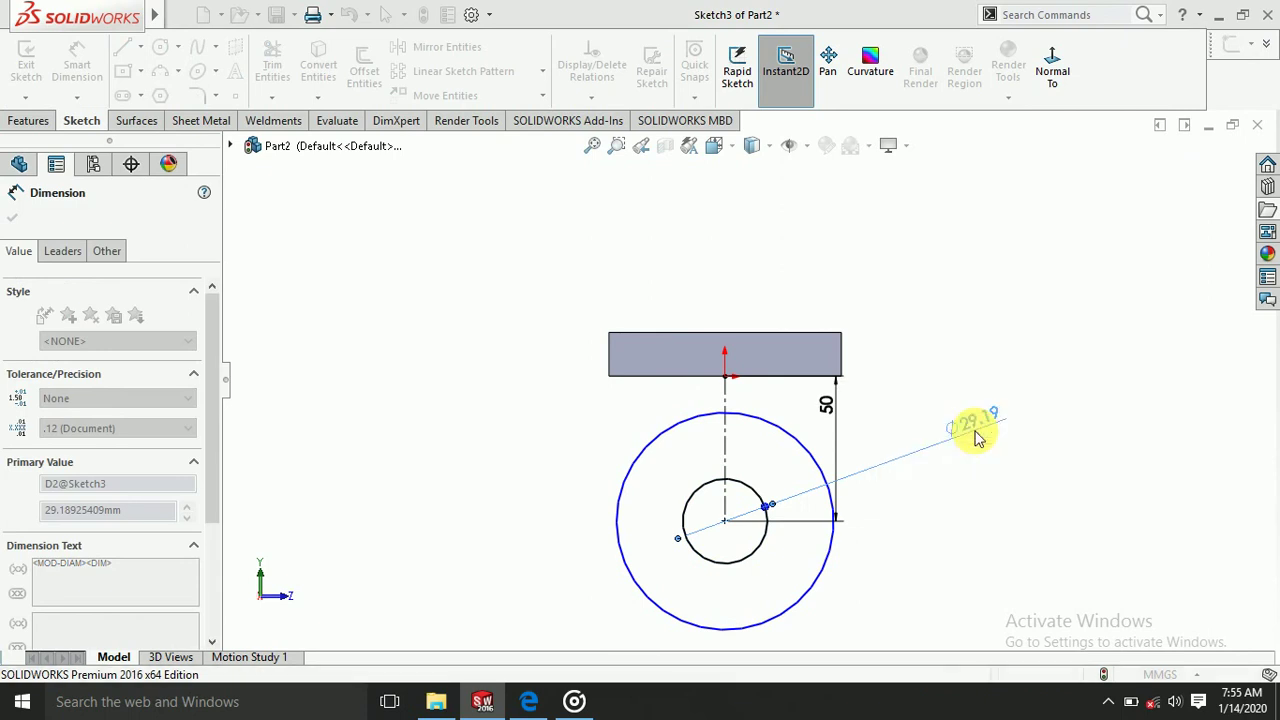
# - Dimension the outer circle, first entering 120, then correcting it to Ø80
pyautogui.click(640, 455)
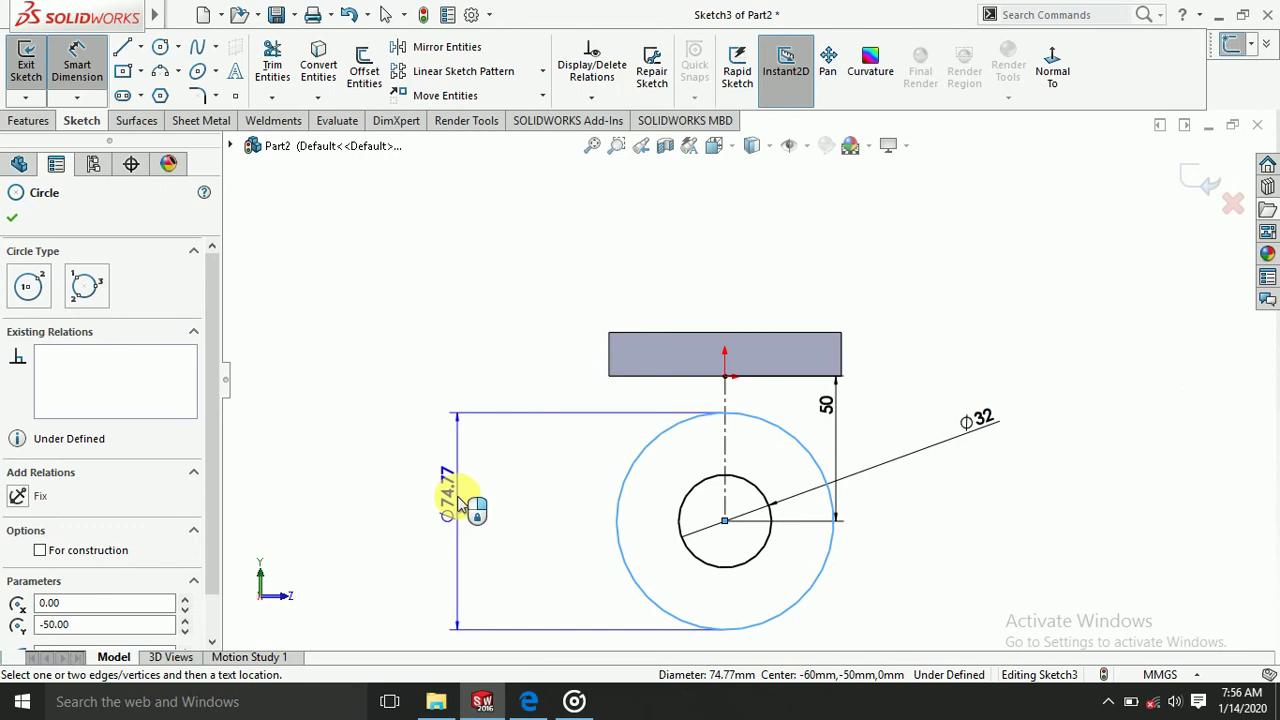
pyautogui.click(460, 505)
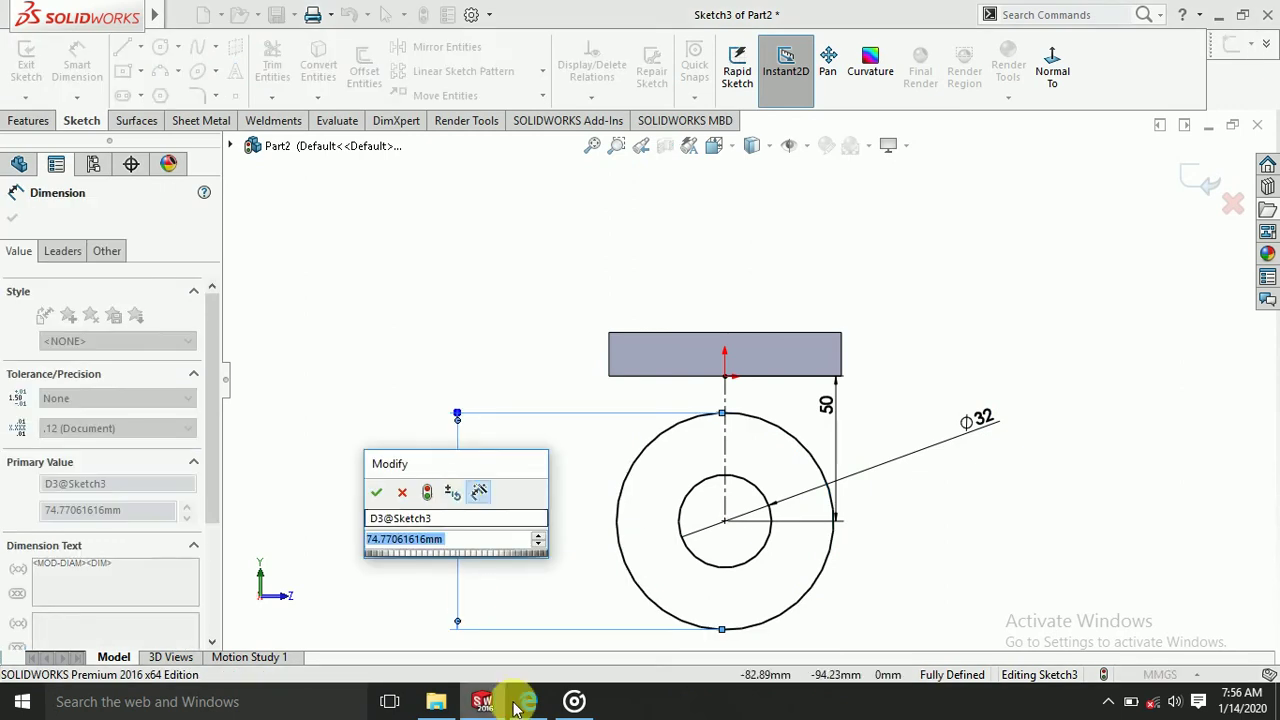
pyautogui.click(522, 702)
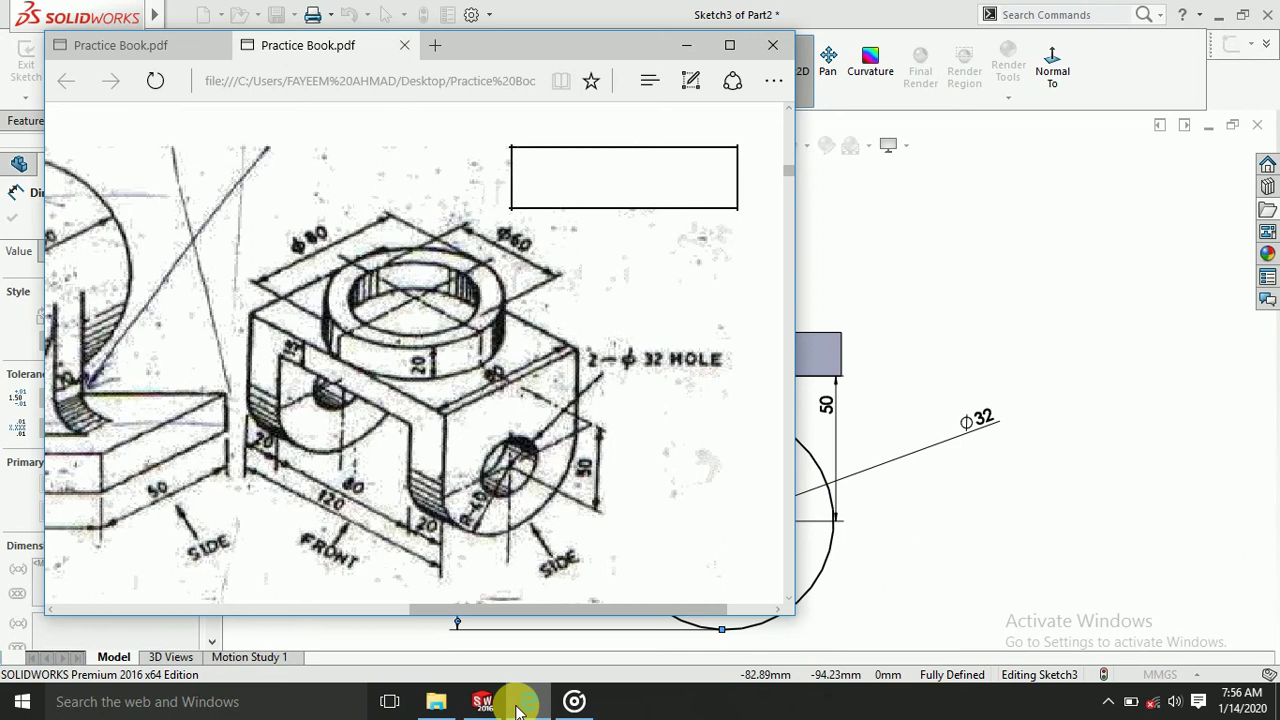
pyautogui.click(518, 706)
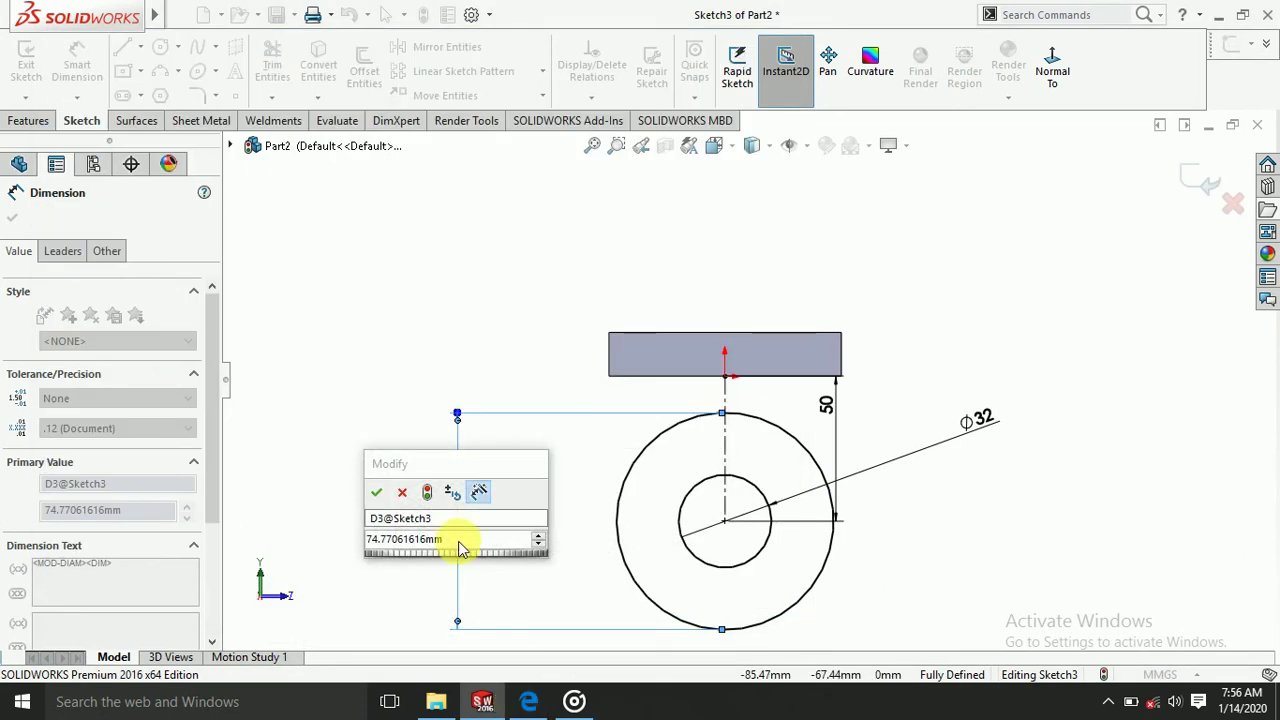
pyautogui.write('12')
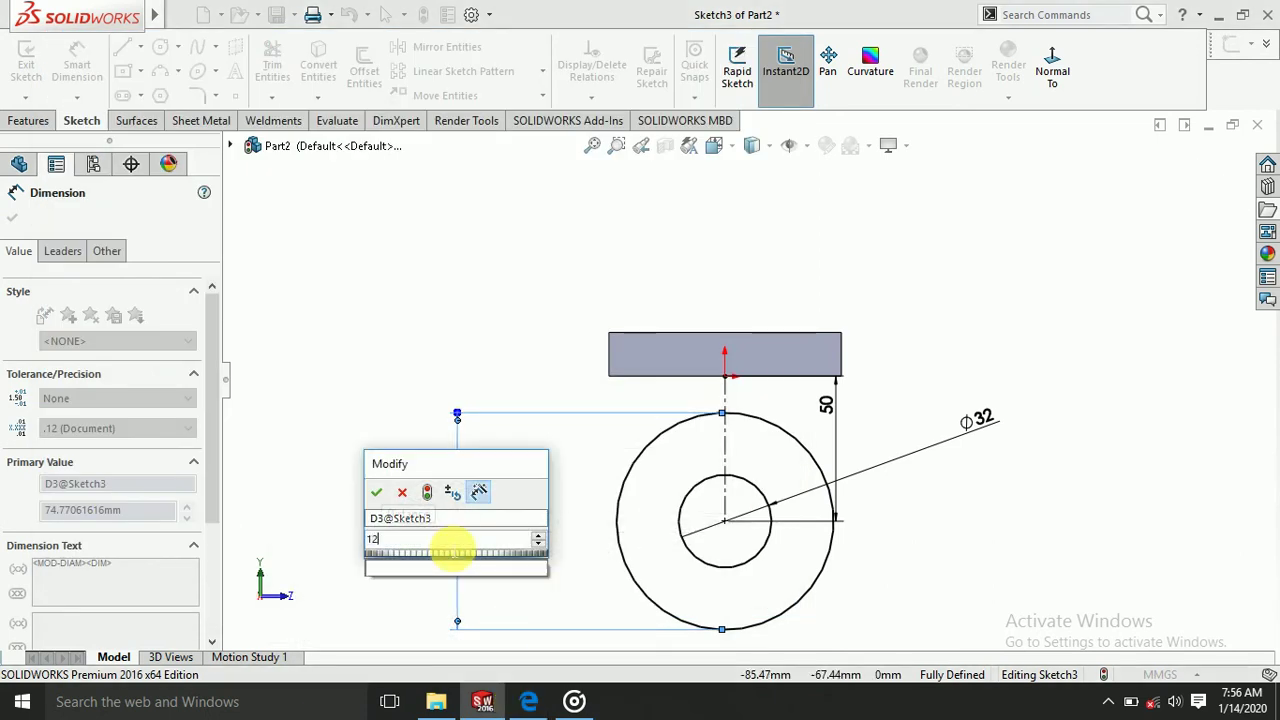
pyautogui.write('0')
pyautogui.press('Return')
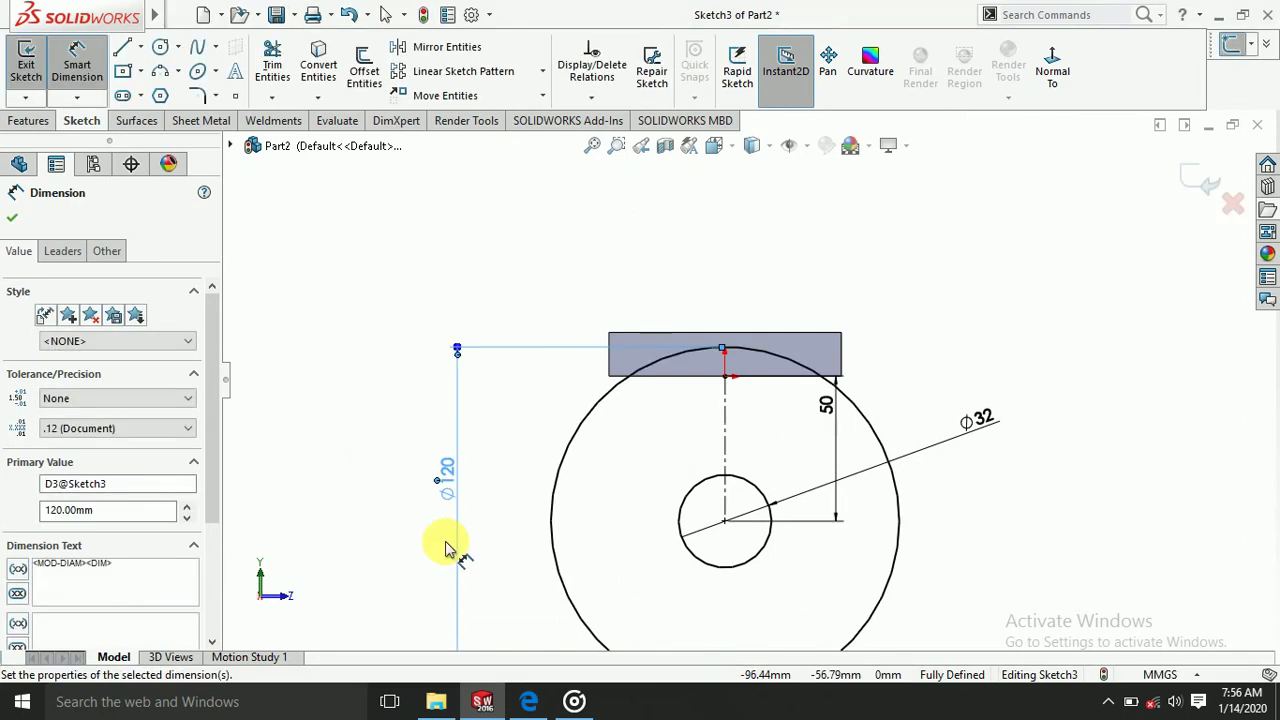
pyautogui.doubleClick(444, 468)
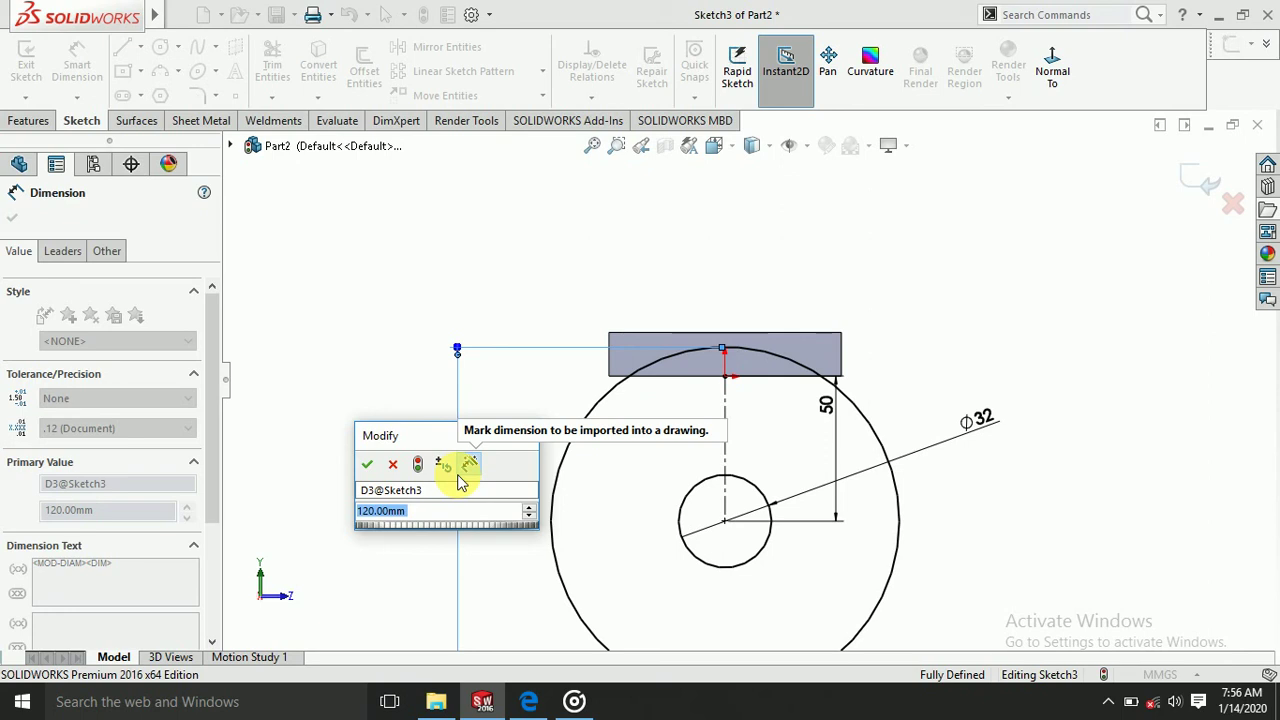
pyautogui.write('80')
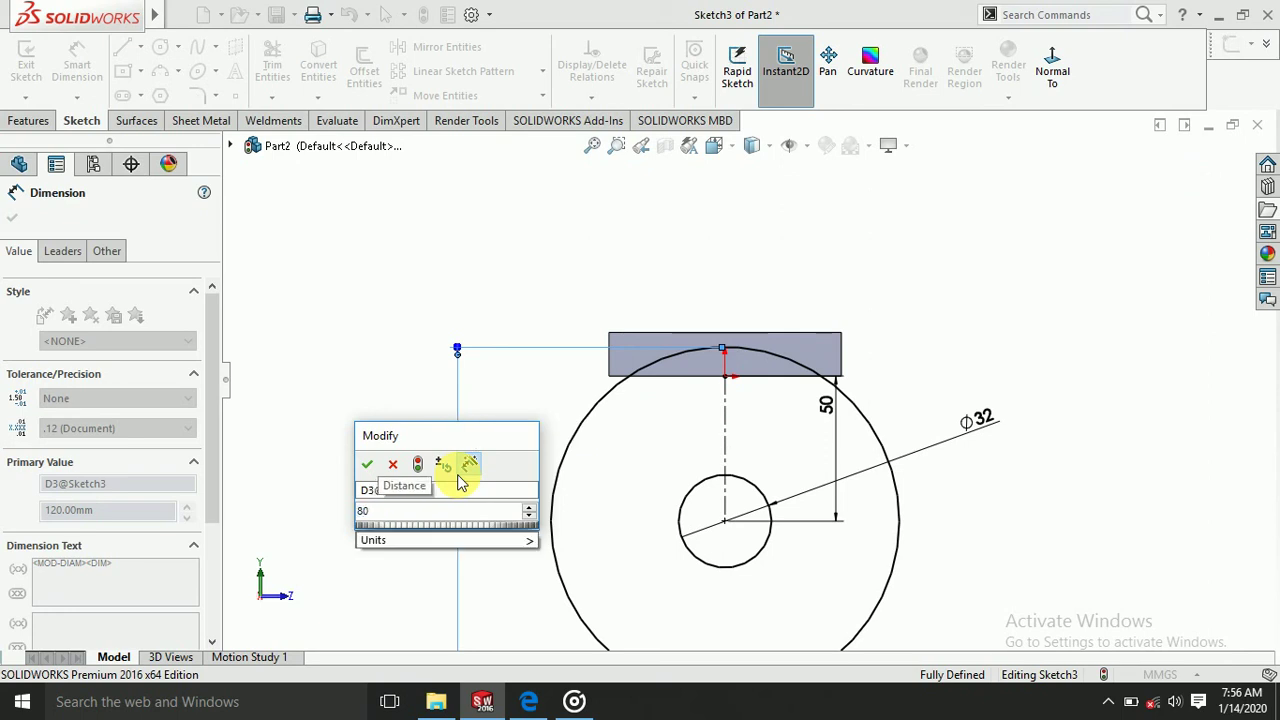
pyautogui.press('Return')
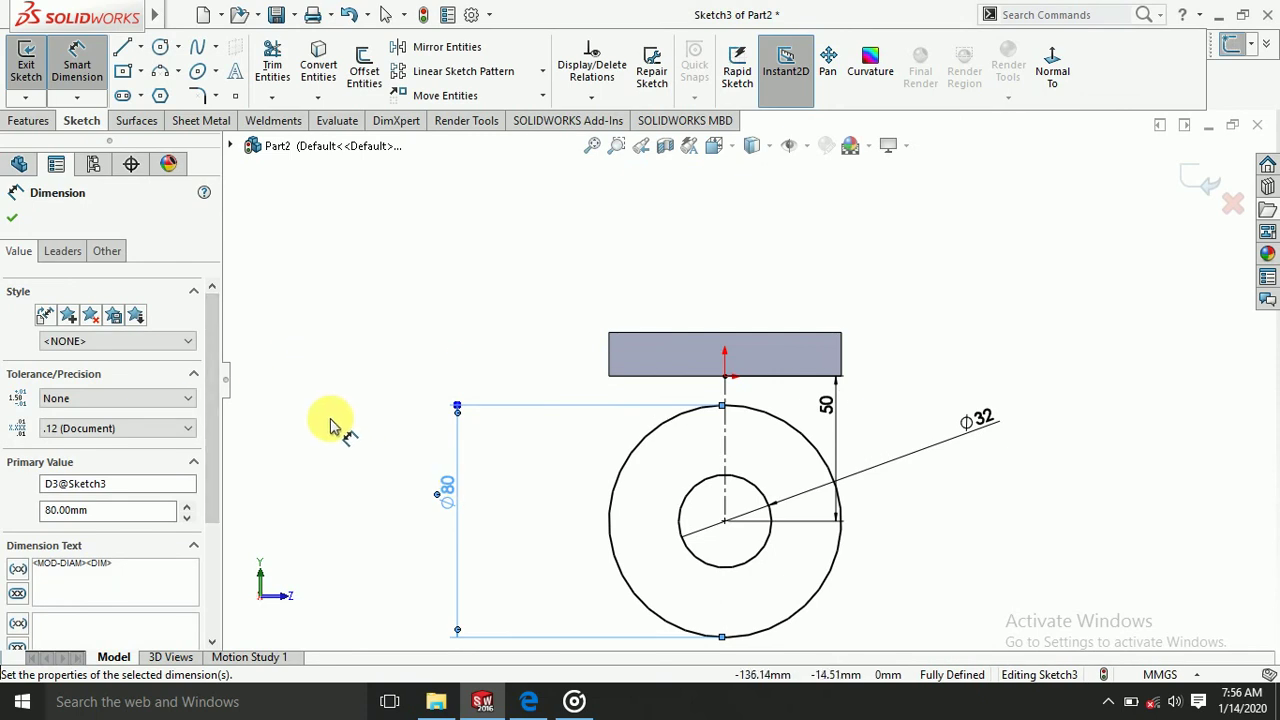
pyautogui.click(14, 226)
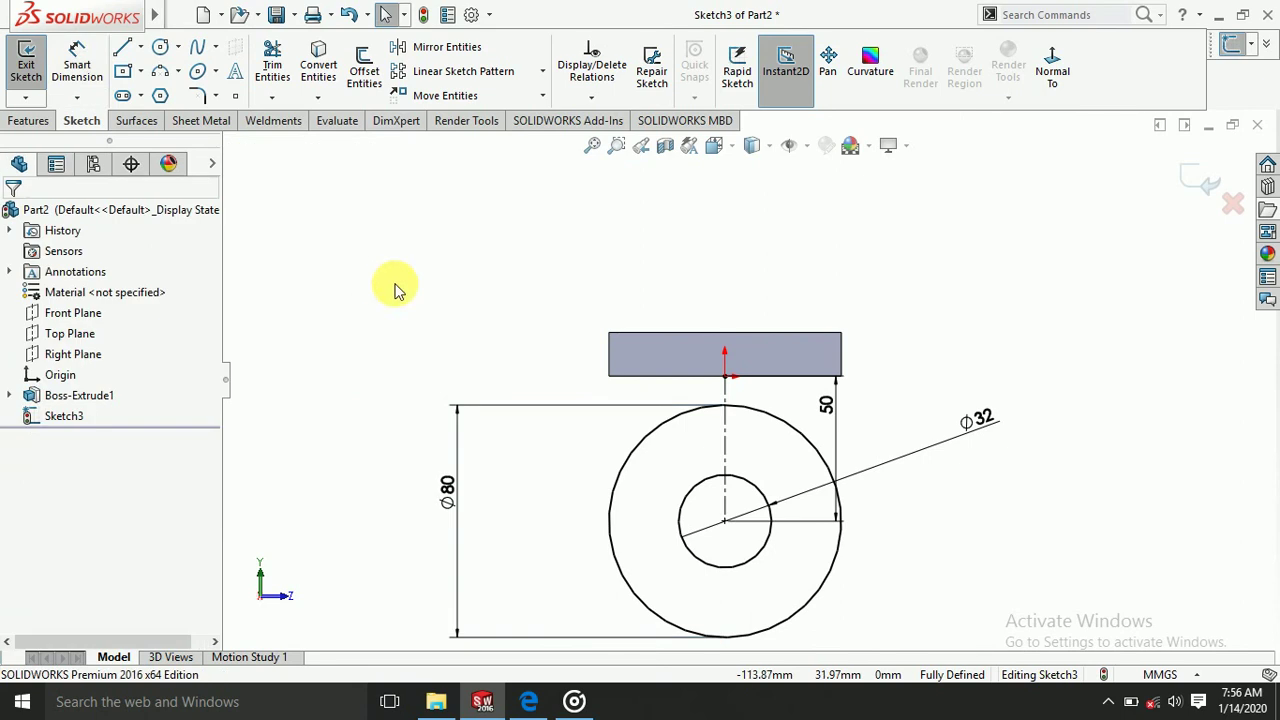
# - Draw a vertical line from the plate's lower left corner down to the circle's left side
pyautogui.click(116, 50)
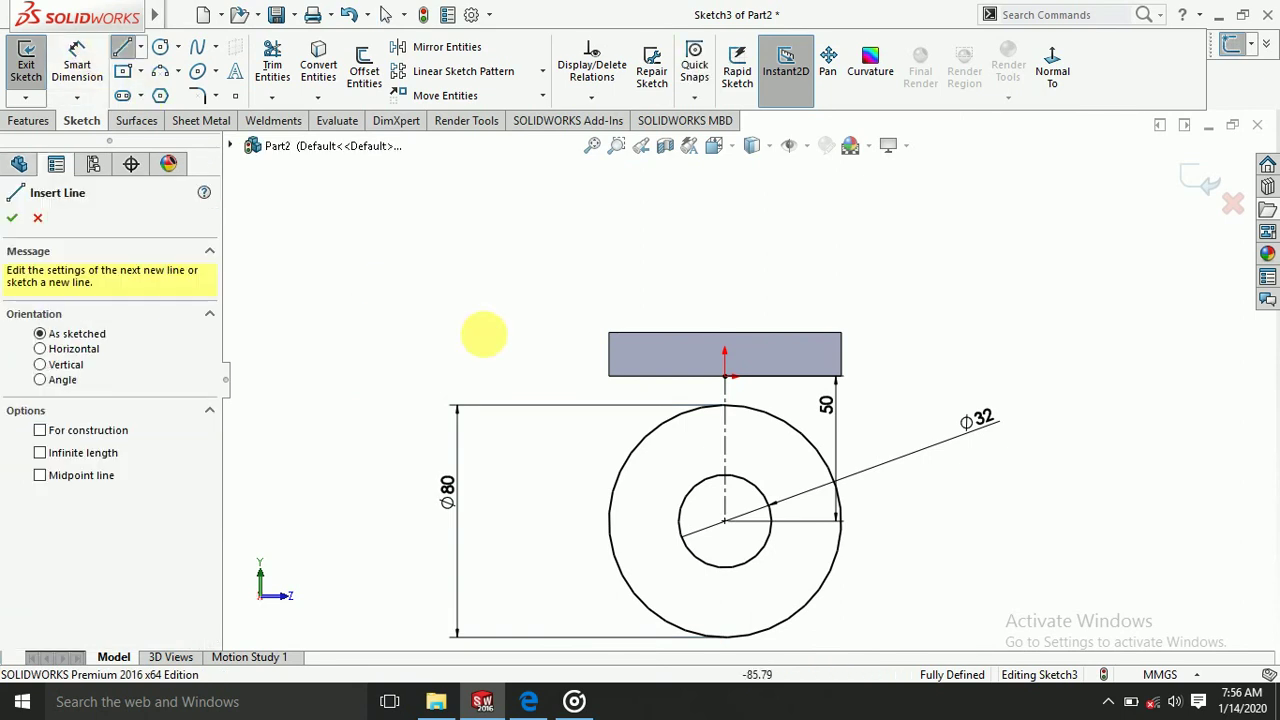
pyautogui.click(610, 377)
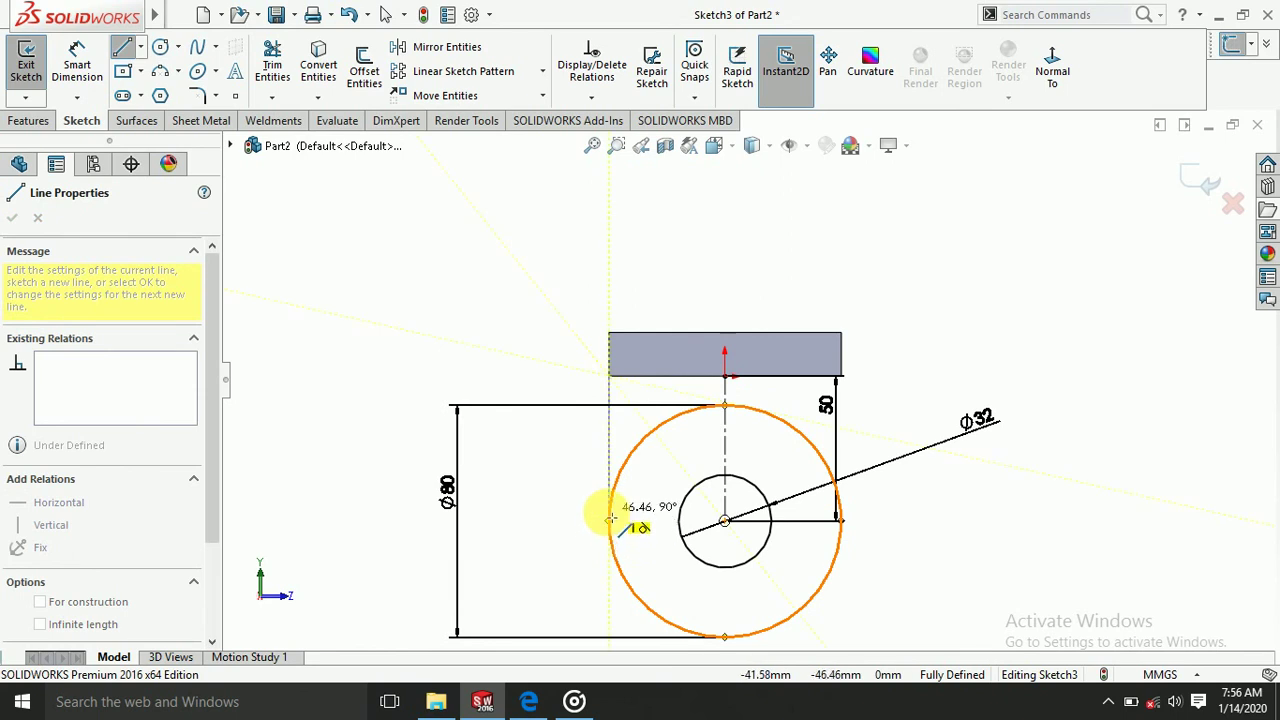
pyautogui.click(609, 517)
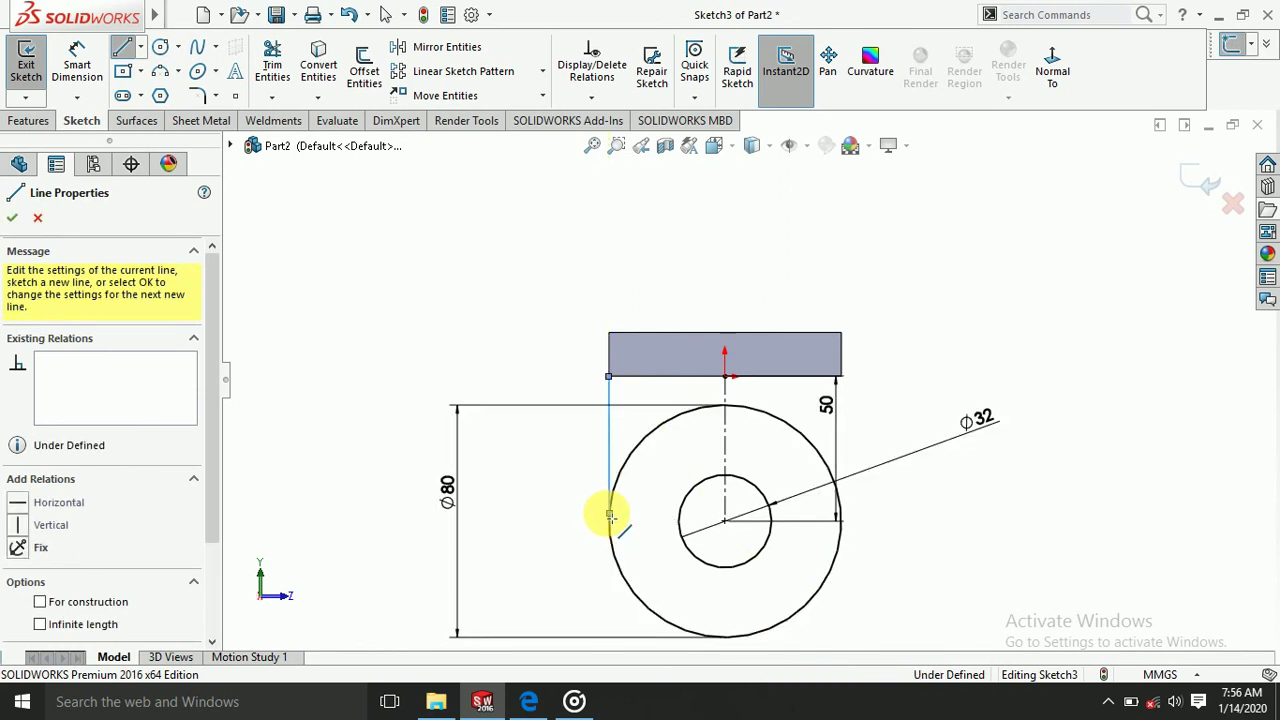
pyautogui.press('Escape')
pyautogui.press('Escape')
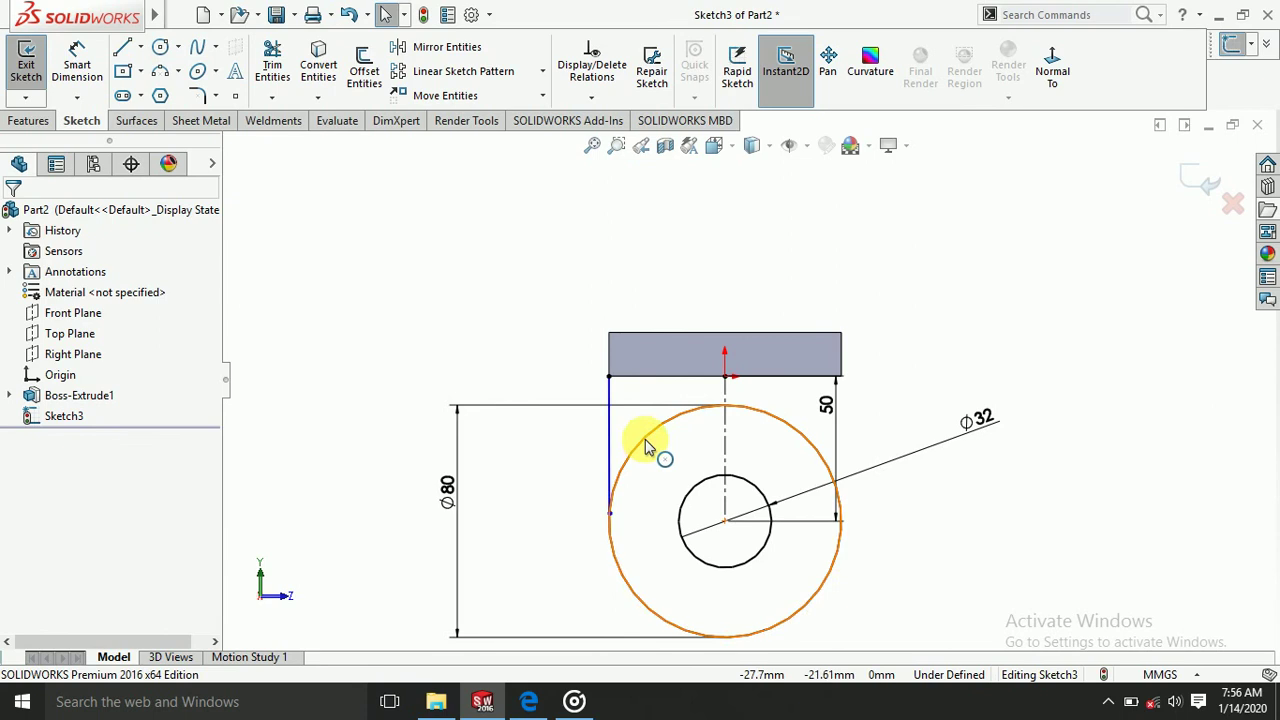
# - Add a Tangent relation between the vertical line and the Ø80 circle
pyautogui.click(645, 441)
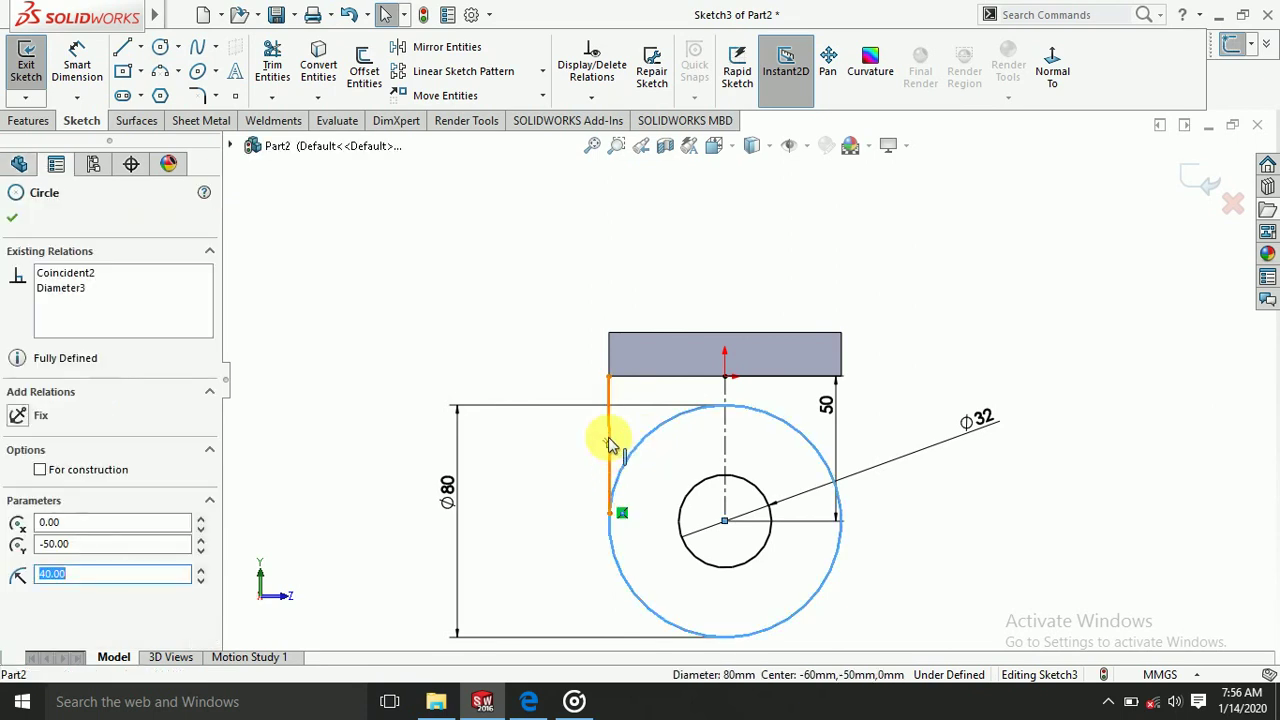
pyautogui.keyDown('ctrl'); pyautogui.click(609, 433); pyautogui.keyUp('ctrl')
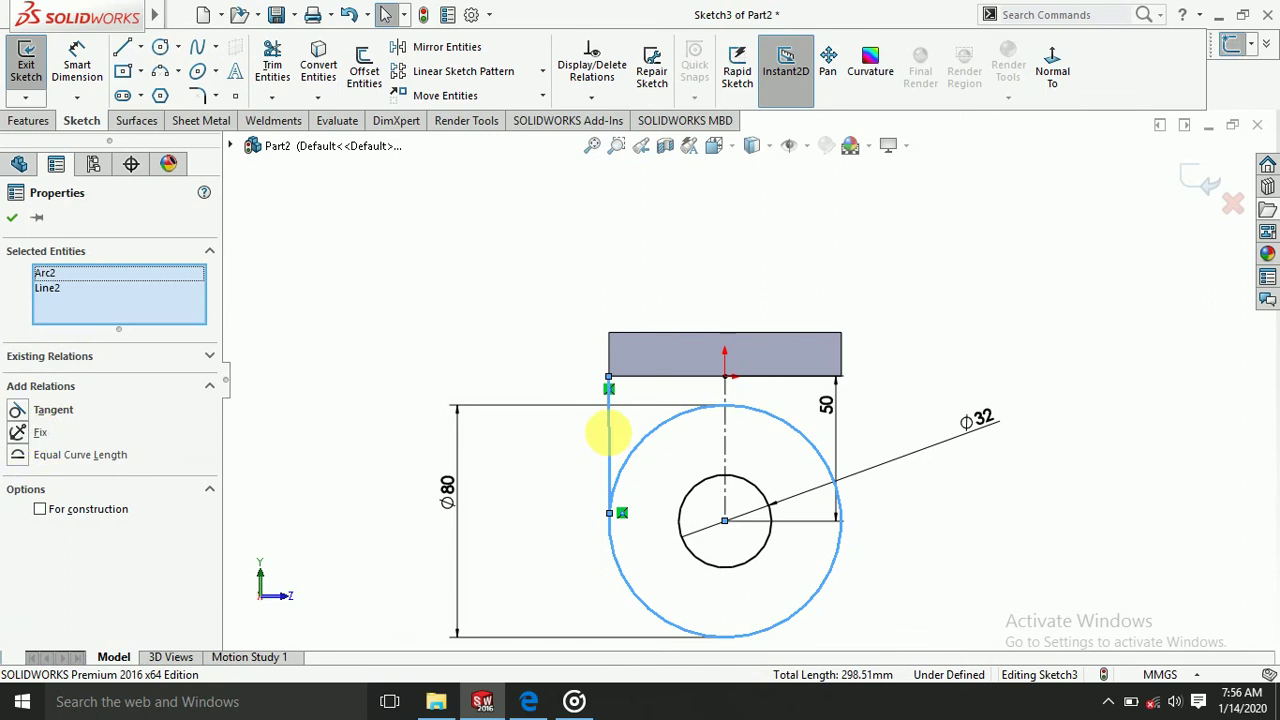
pyautogui.click(15, 411)
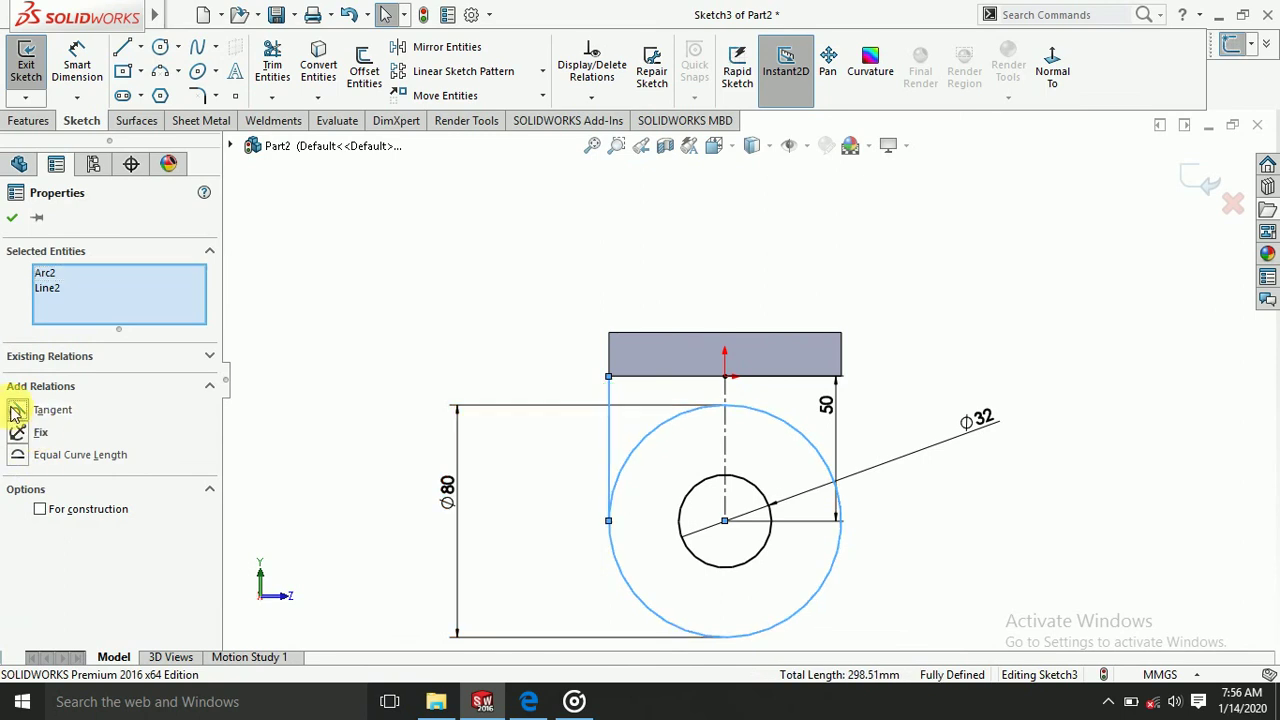
pyautogui.click(12, 217)
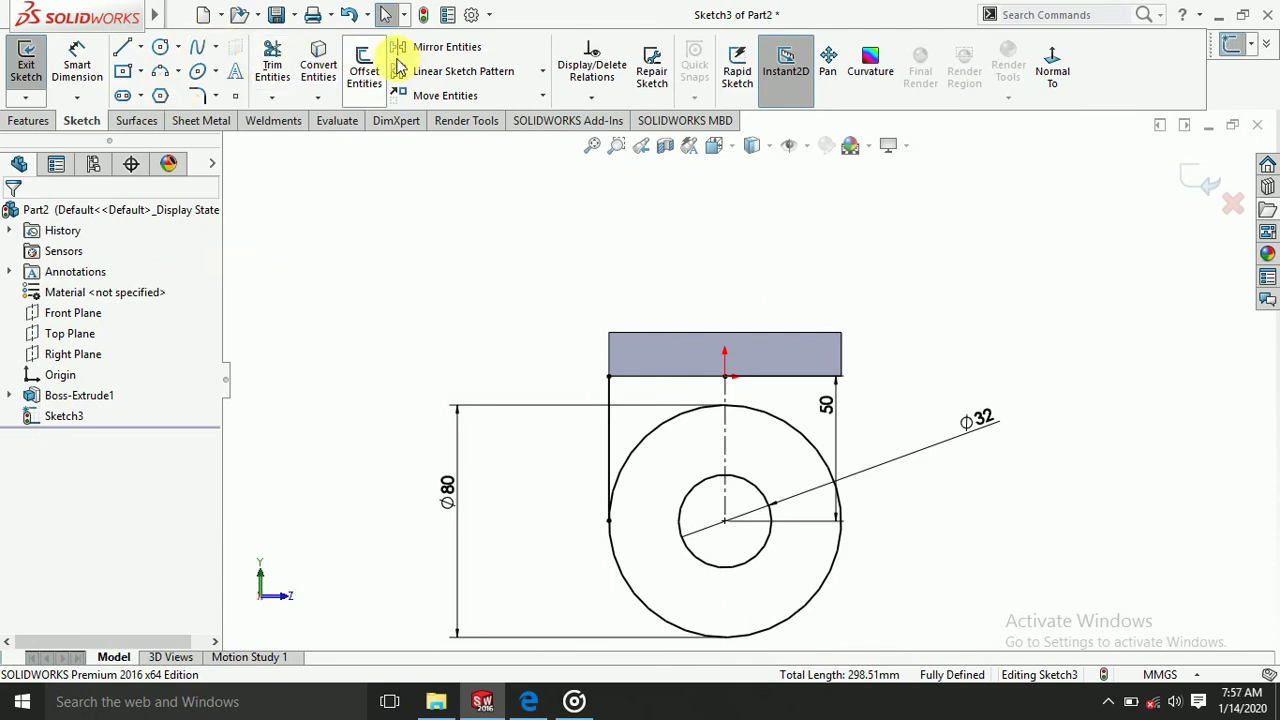
# - Mirror the left vertical line about the centerline to create the right line
pyautogui.click(440, 58)
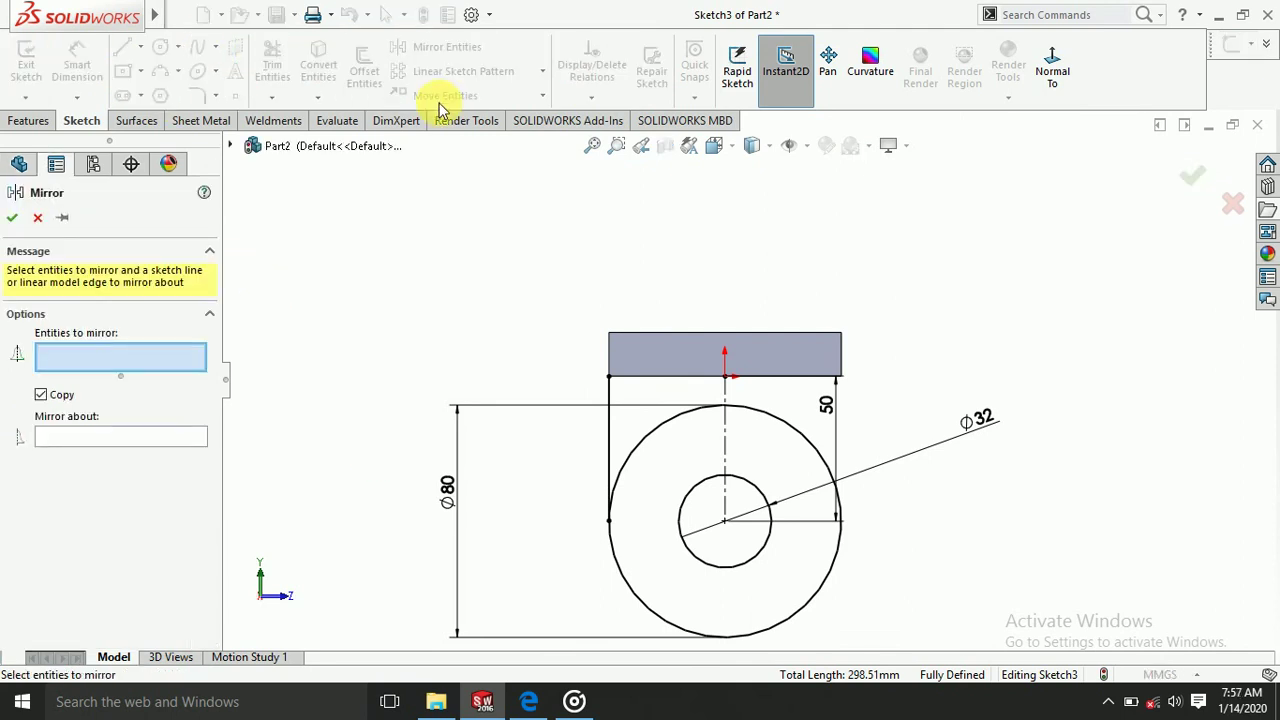
pyautogui.click(607, 420)
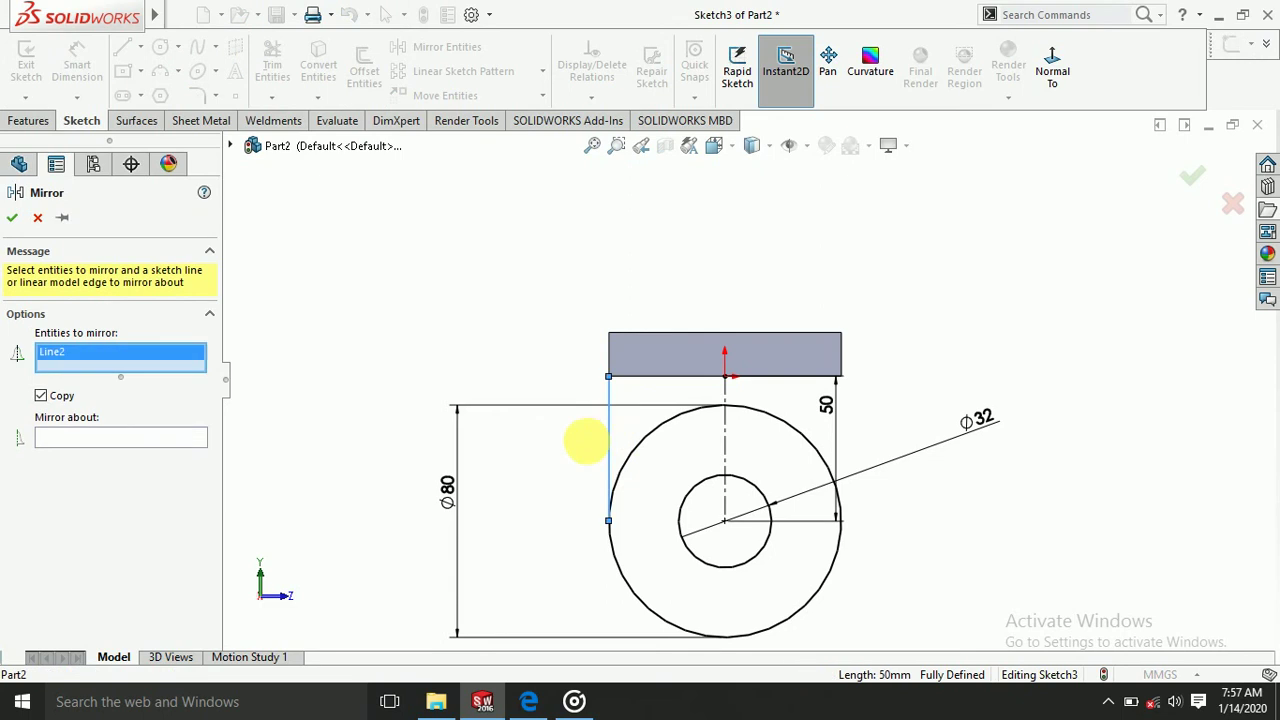
pyautogui.click(171, 437)
pyautogui.click(725, 435)
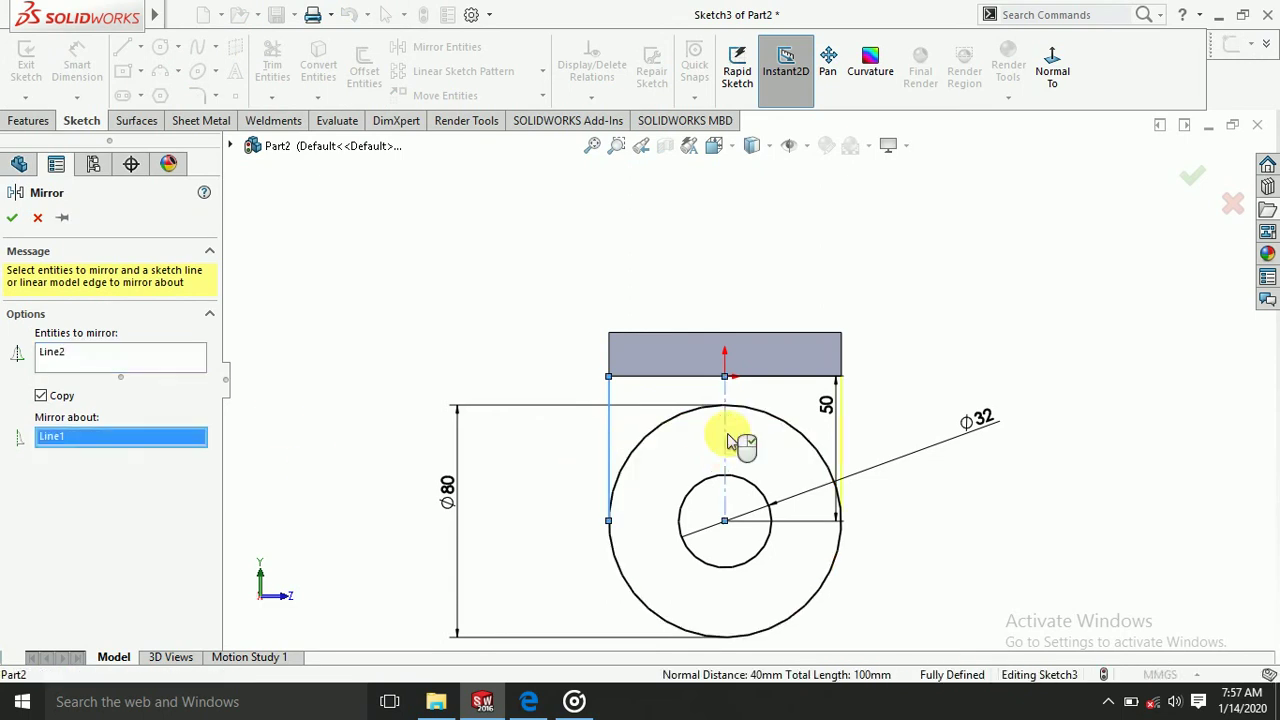
pyautogui.click(12, 218)
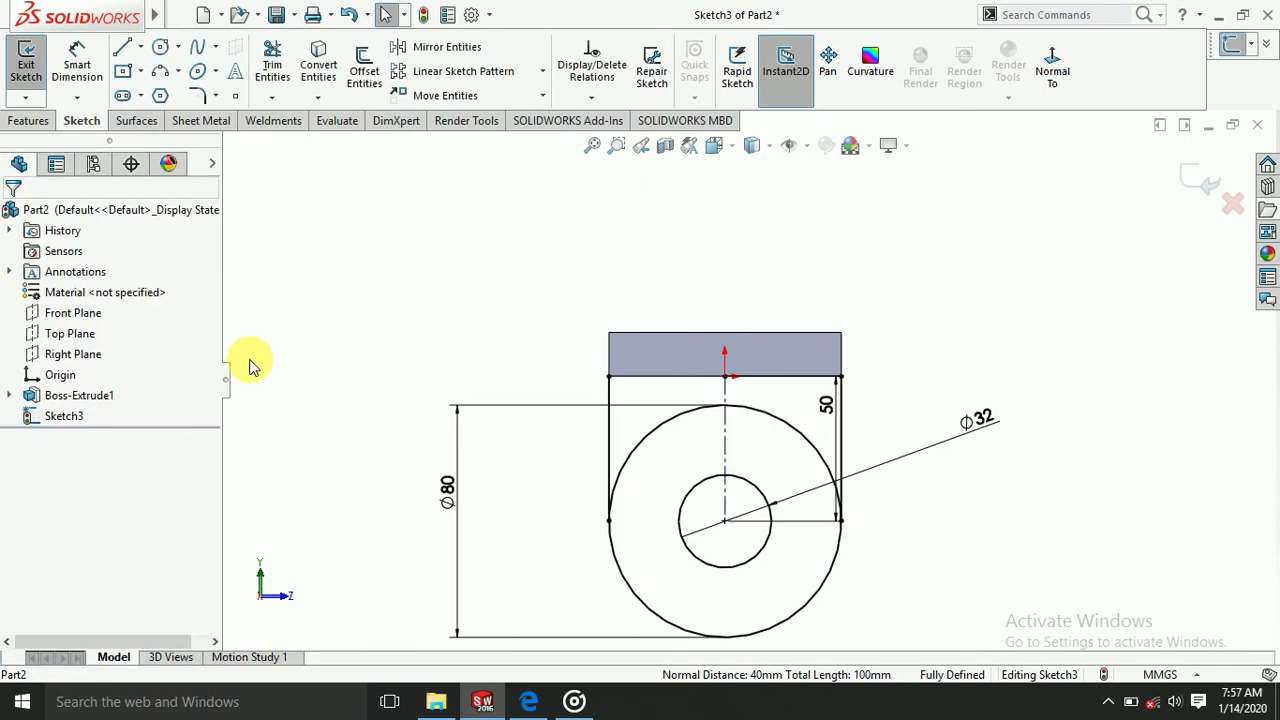
# - Power-trim away the upper arc of the Ø80 circle
pyautogui.click(272, 62)
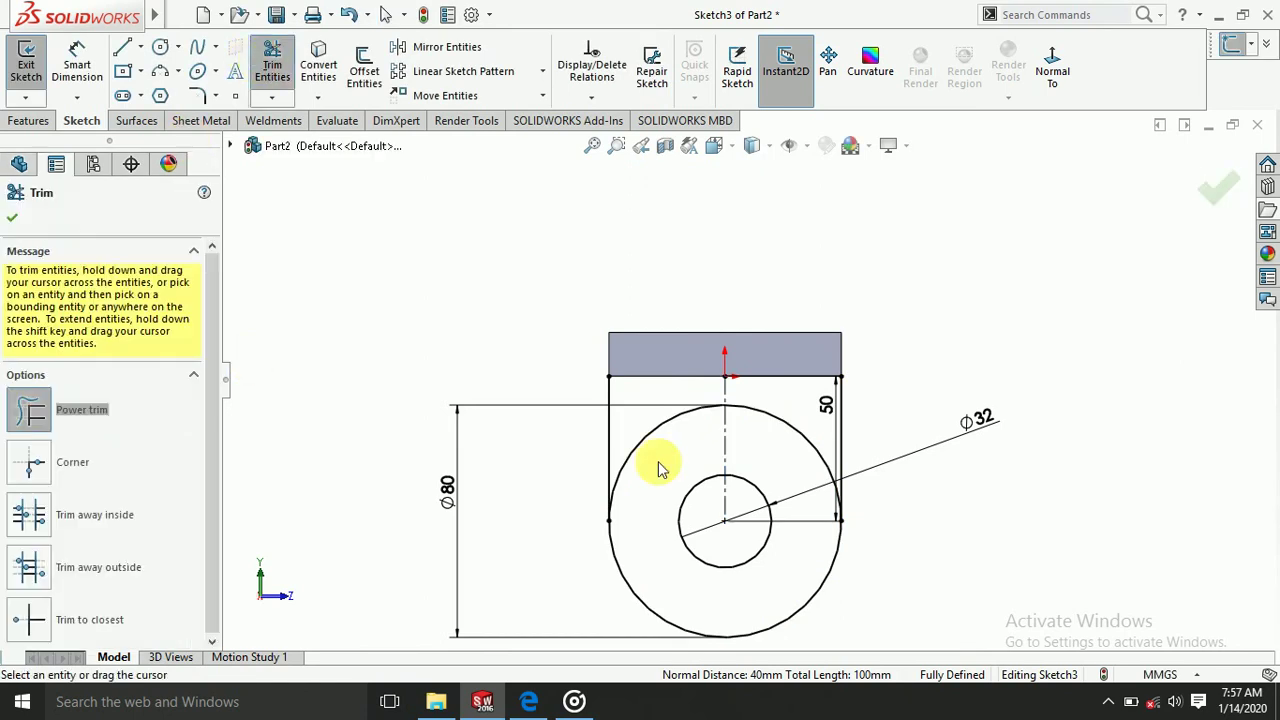
pyautogui.moveTo(659, 468); pyautogui.dragTo(812, 421)
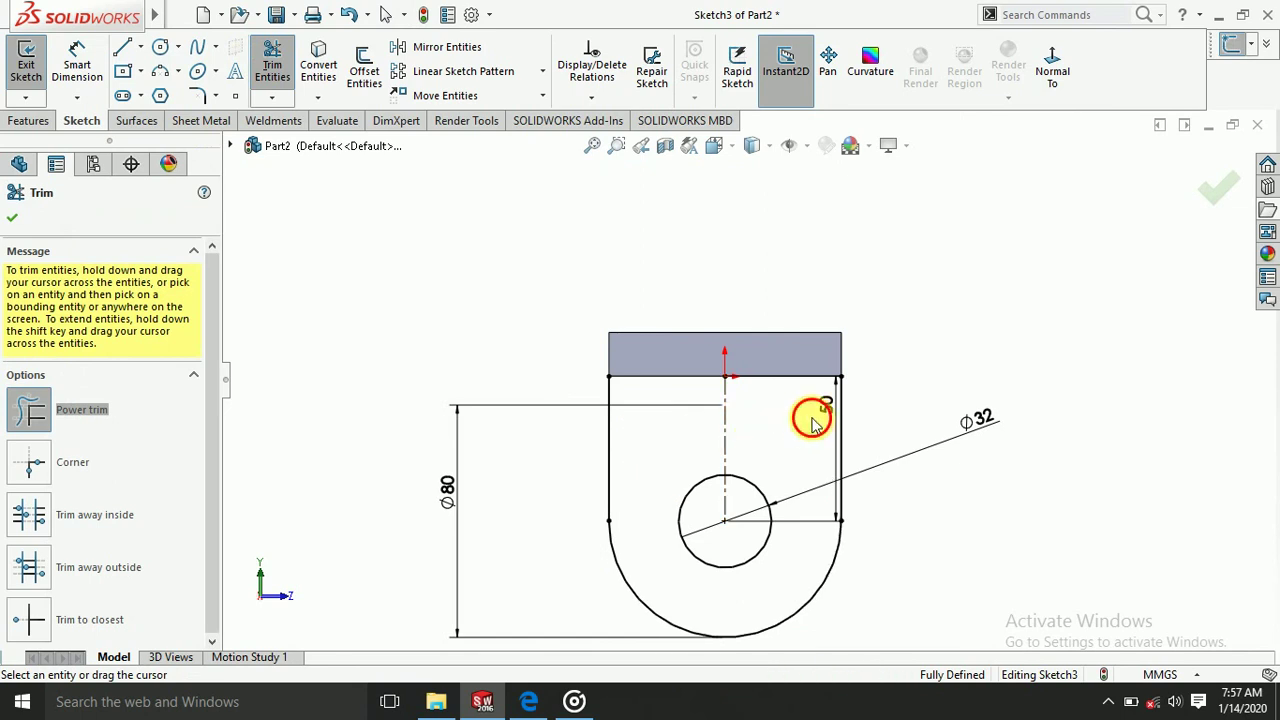
pyautogui.scroll(3, 812, 421)
pyautogui.moveTo(903, 517)
pyautogui.mouseDown(button='middle')
pyautogui.moveTo(966, 514)
pyautogui.moveTo(838, 470)
pyautogui.mouseUp(button='middle')
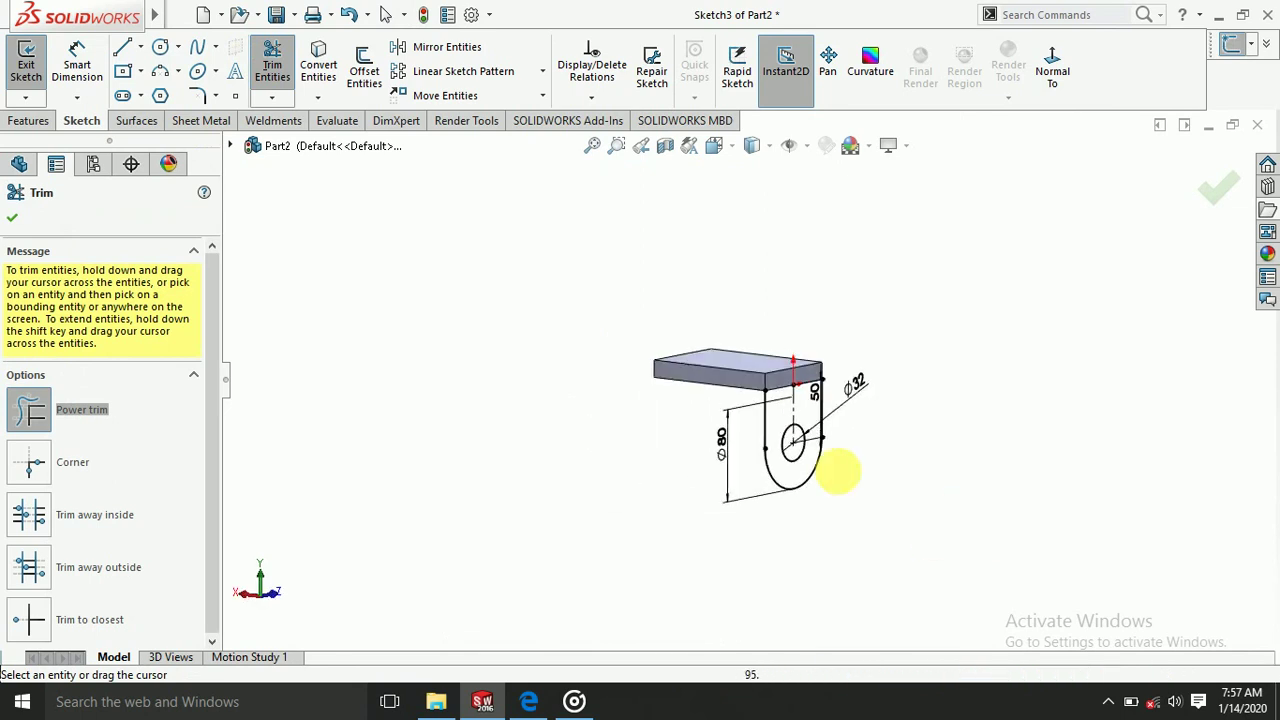
pyautogui.scroll(-3, 816, 392)
pyautogui.scroll(-1, 816, 392)
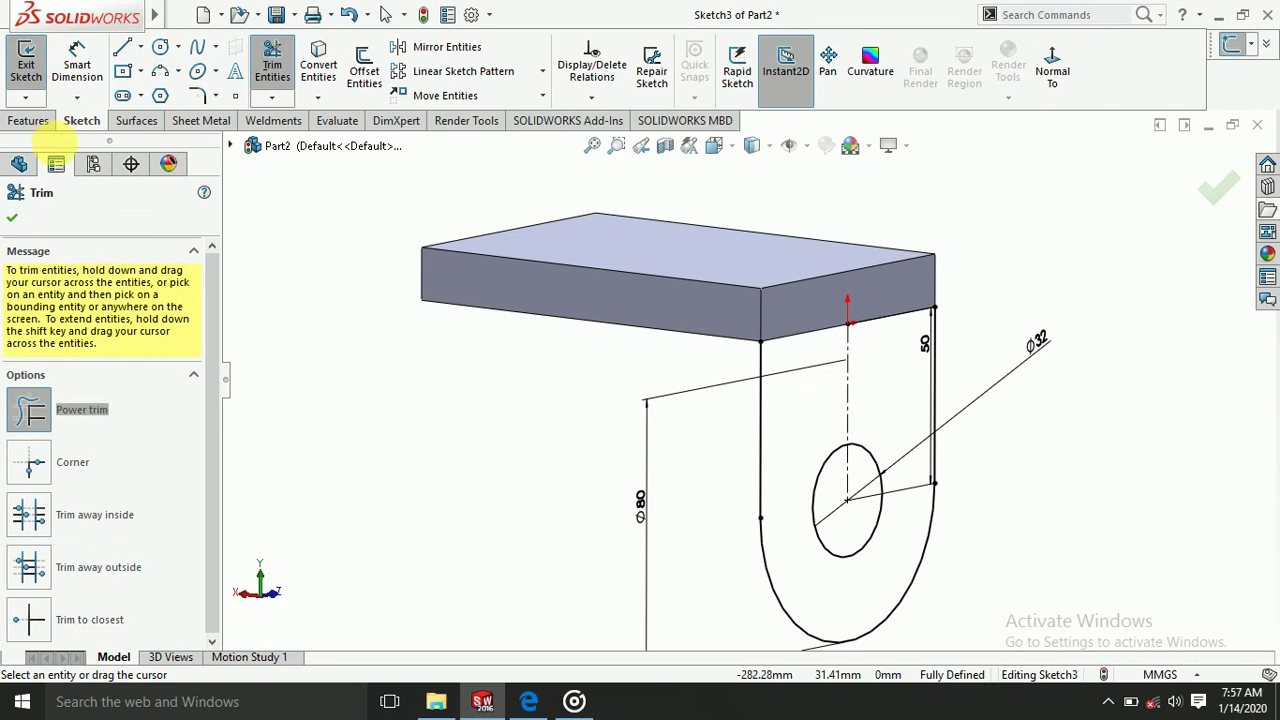
pyautogui.click(10, 220)
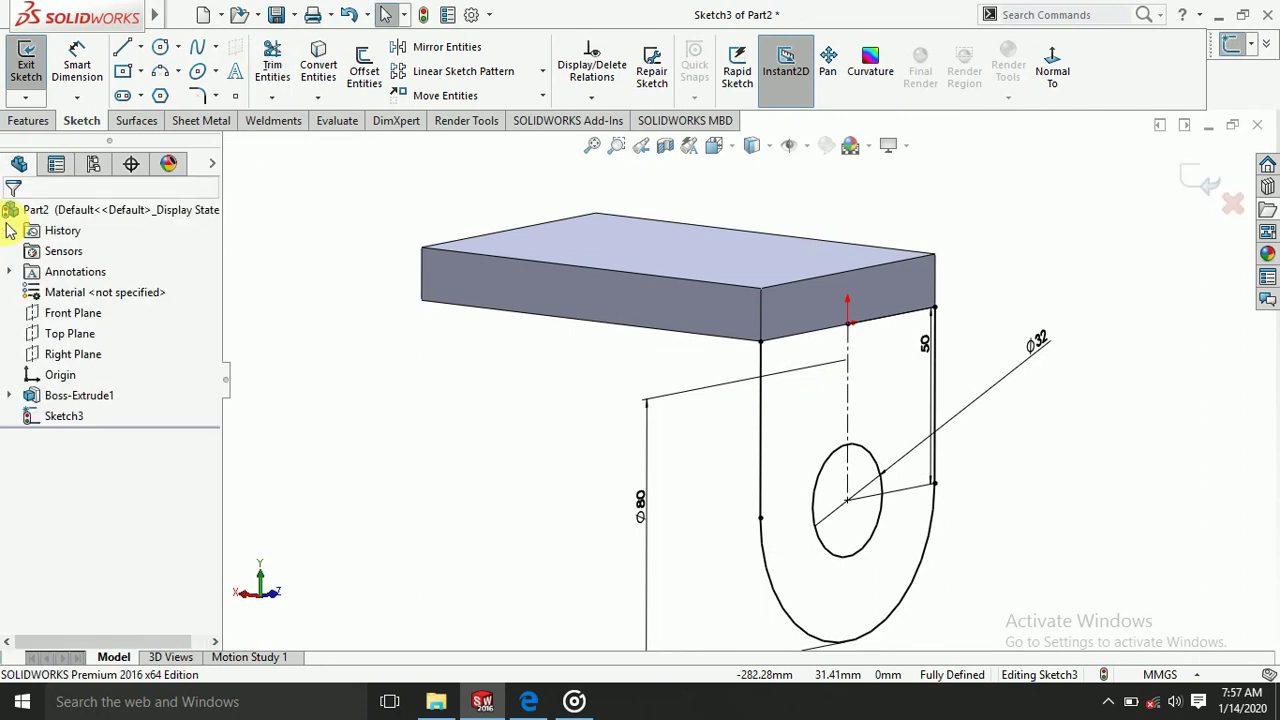
pyautogui.click(535, 705)
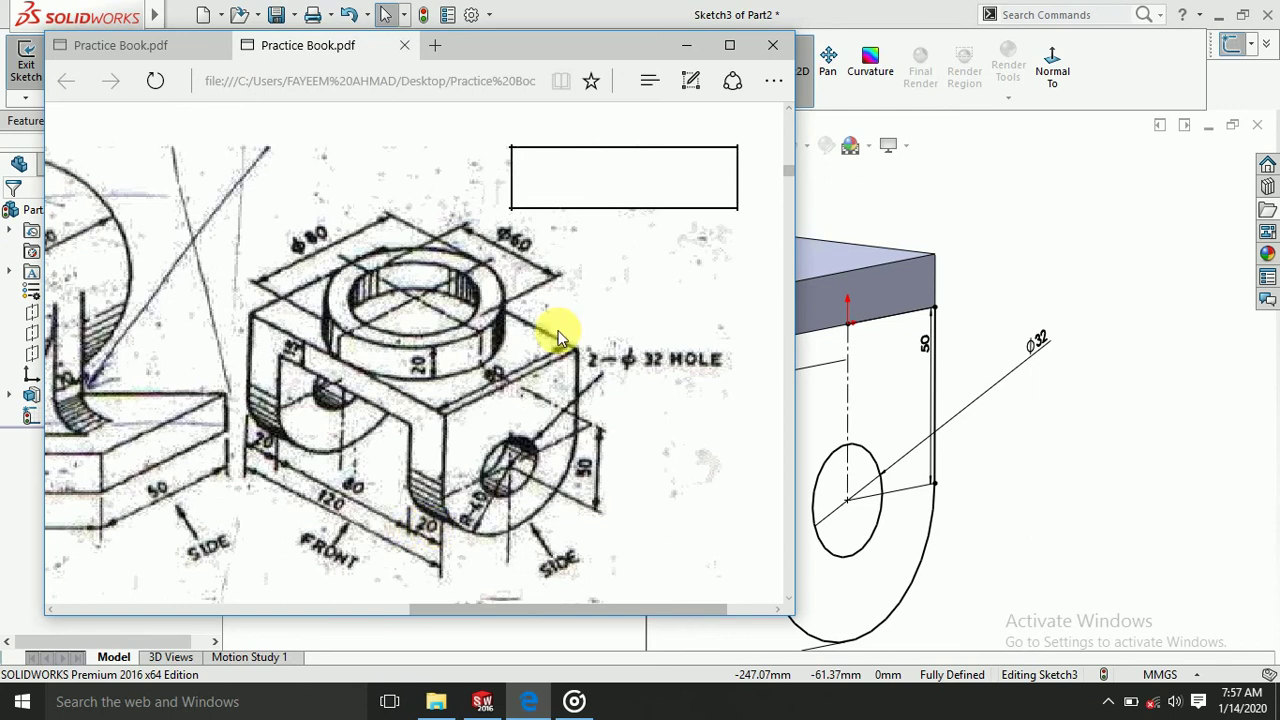
pyautogui.moveTo(650, 123)
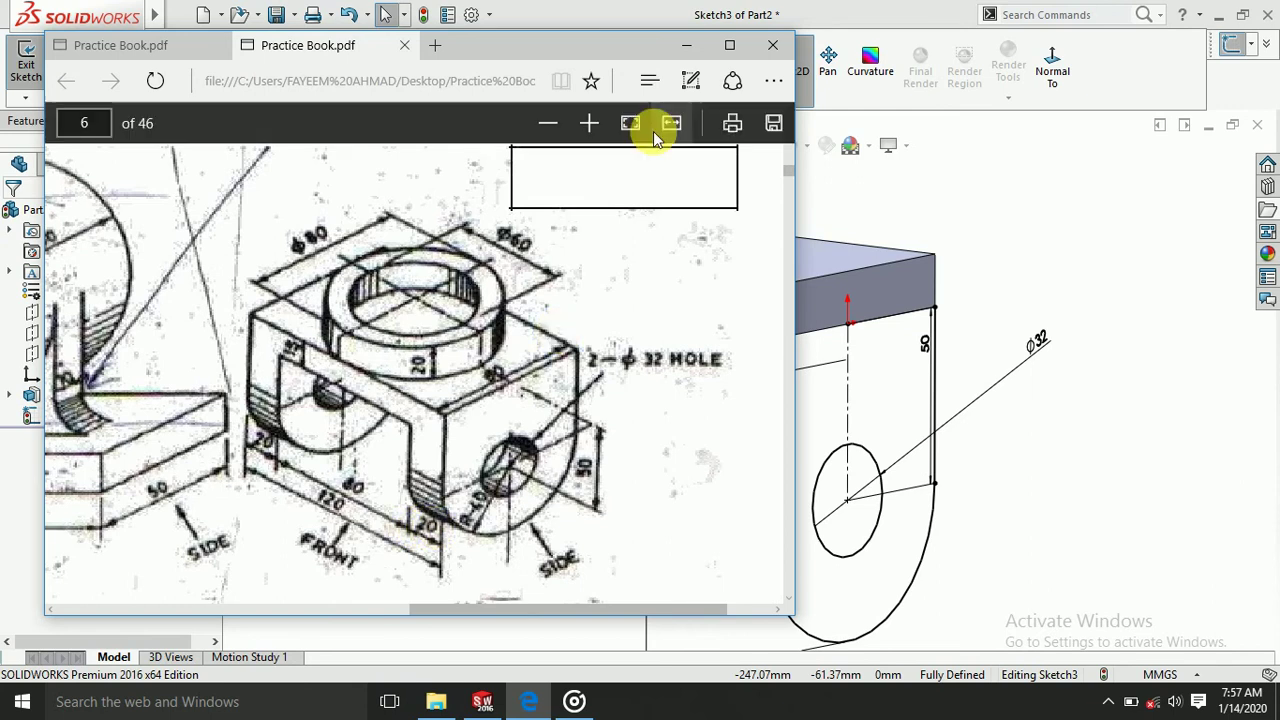
pyautogui.click(686, 45)
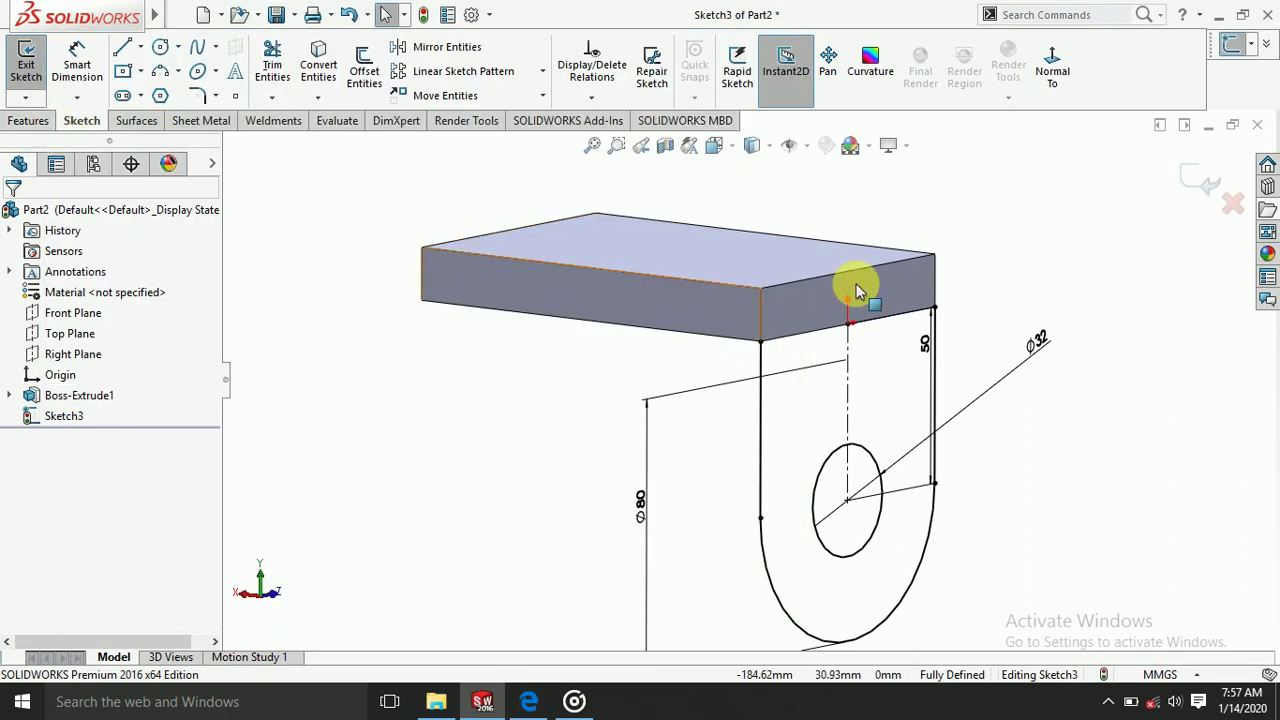
# - Draw a line along the plate's lower edge between its two corners to close the lug profile
pyautogui.moveTo(1049, 354)
pyautogui.mouseDown(button='middle')
pyautogui.moveTo(1025, 372)
pyautogui.moveTo(943, 309)
pyautogui.mouseUp(button='middle')
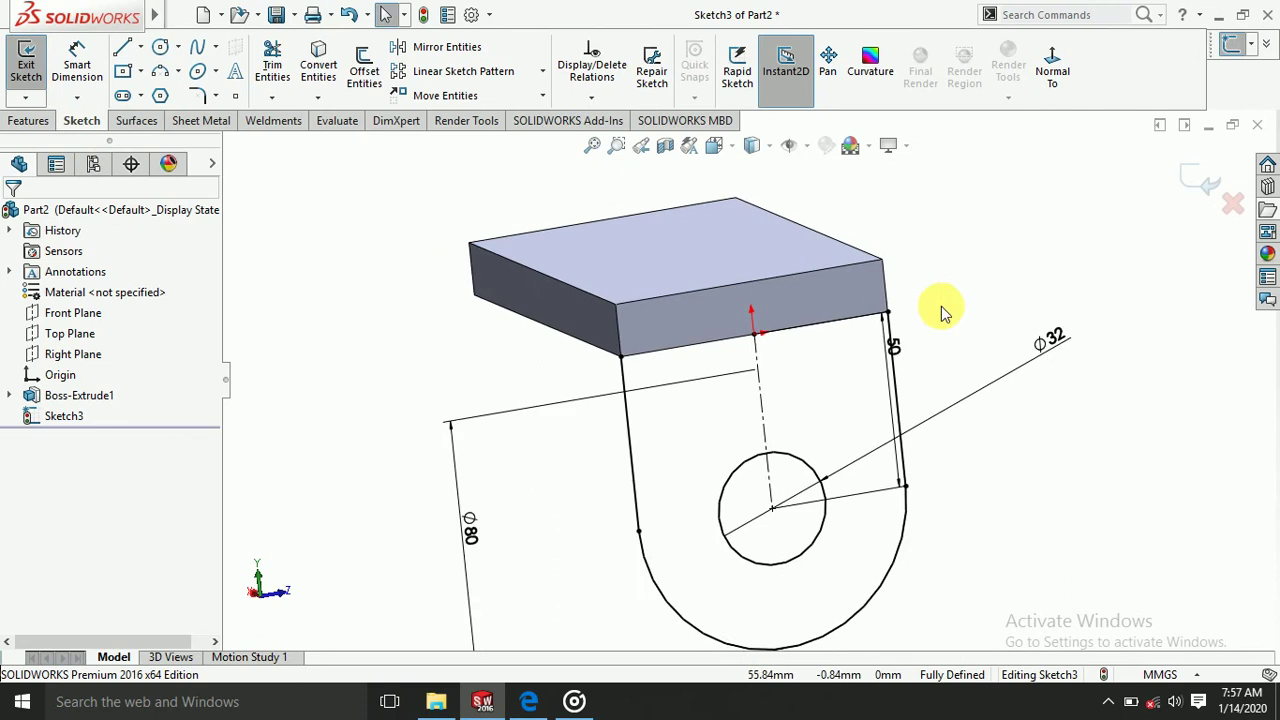
pyautogui.scroll(-2, 943, 309)
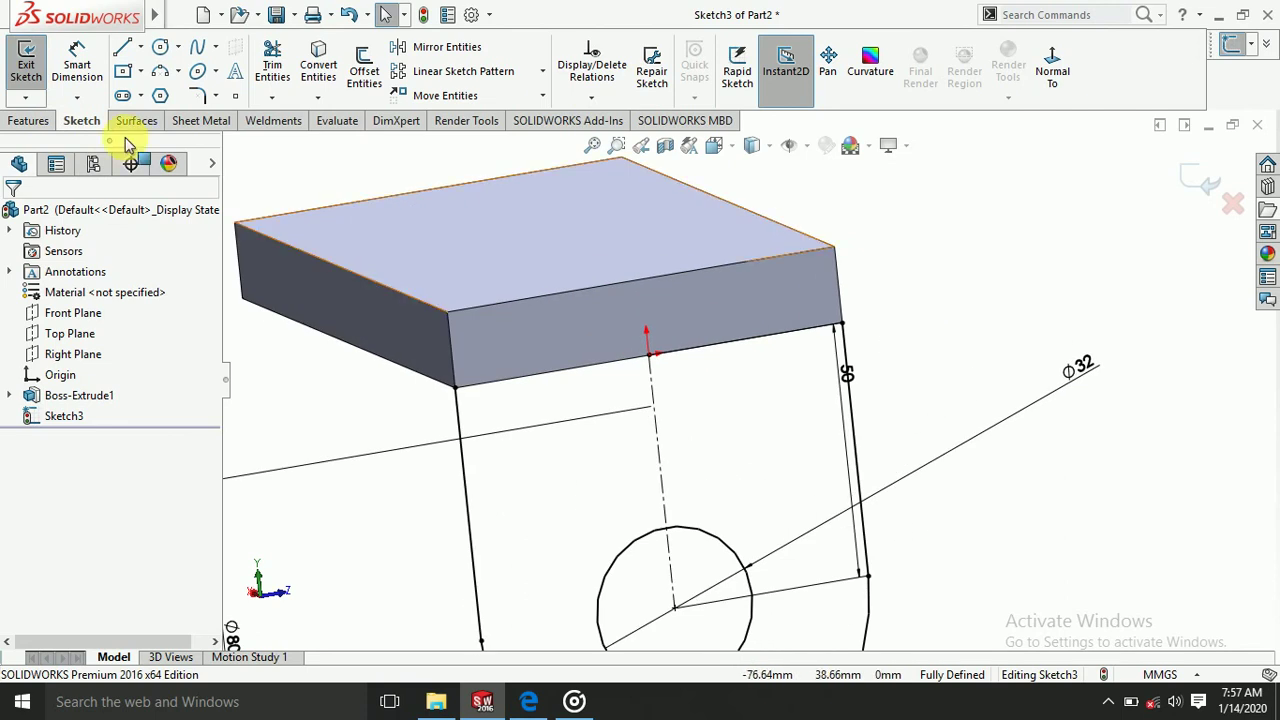
pyautogui.click(120, 49)
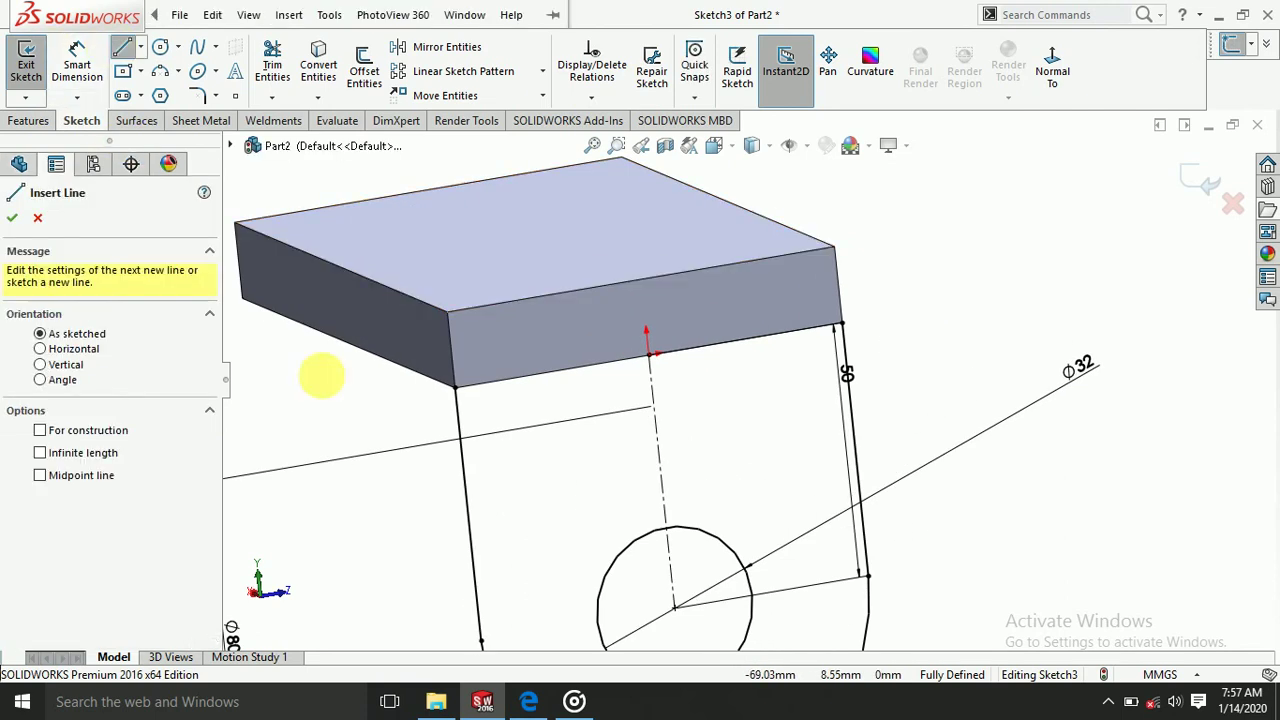
pyautogui.click(458, 393)
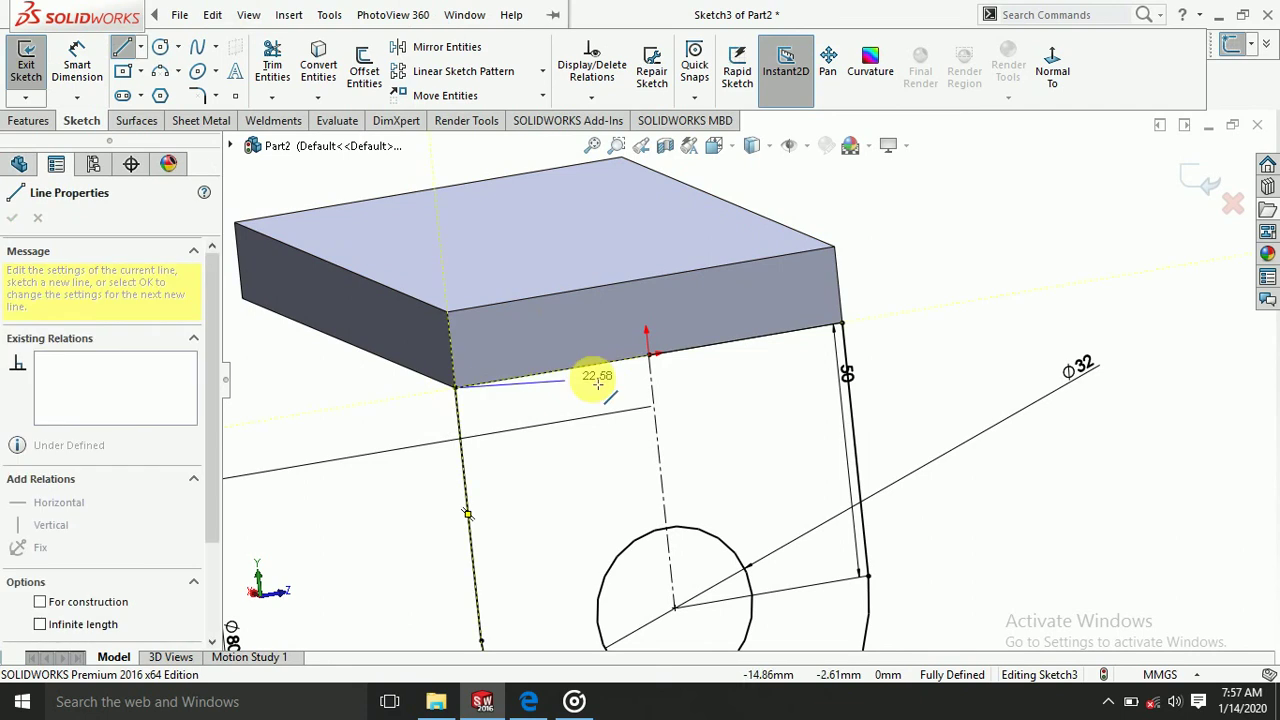
pyautogui.click(840, 325)
pyautogui.press('Escape')
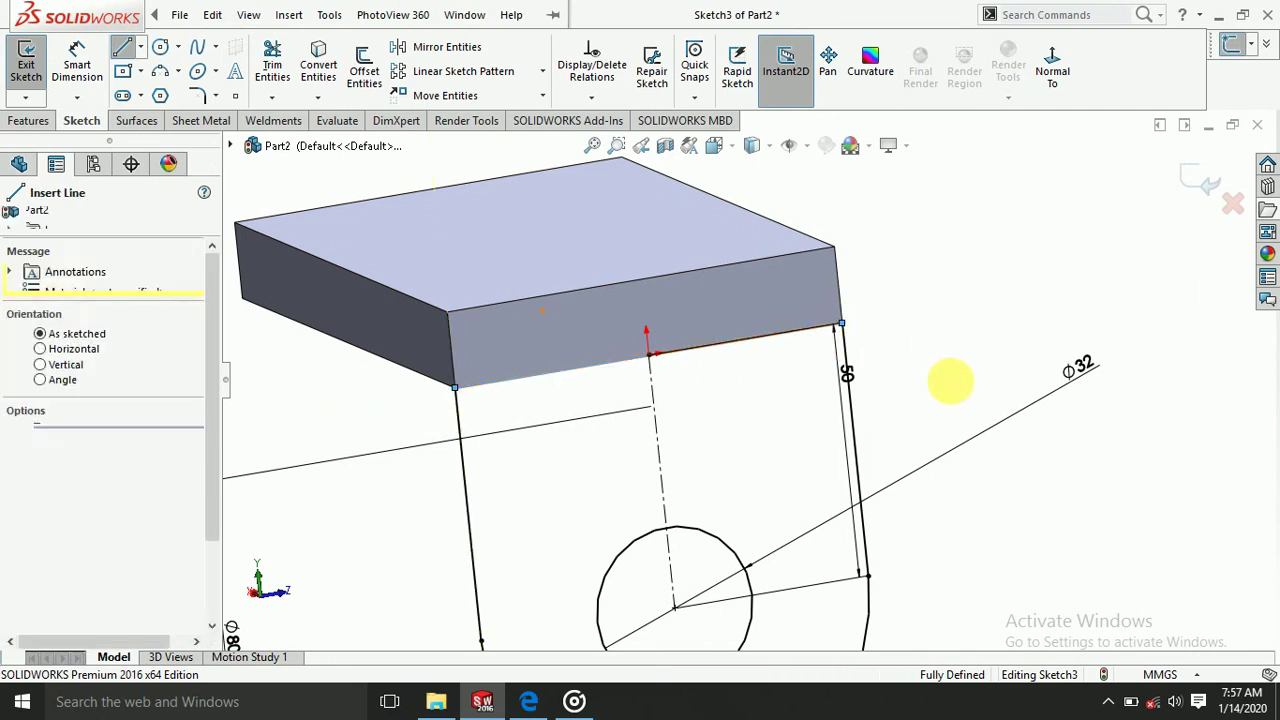
pyautogui.press('Escape')
pyautogui.scroll(3, 950, 395)
pyautogui.scroll(2, 935, 450)
pyautogui.moveTo(924, 502)
pyautogui.mouseDown(button='middle')
pyautogui.moveTo(980, 503)
pyautogui.moveTo(929, 563)
pyautogui.mouseUp(button='middle')
pyautogui.scroll(-2, 929, 567)
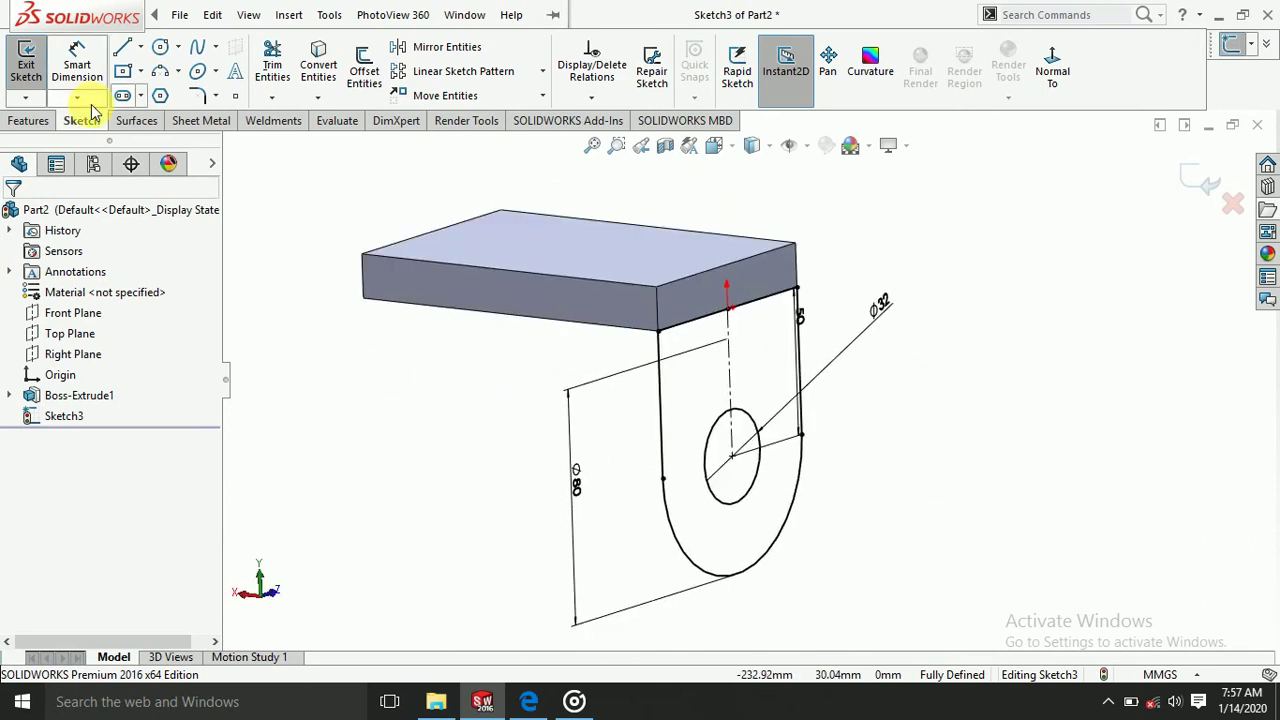
pyautogui.click(28, 120)
# - Extrude the lug sketch 20 mm in the reversed direction as Boss-Extrude2
pyautogui.click(35, 75)
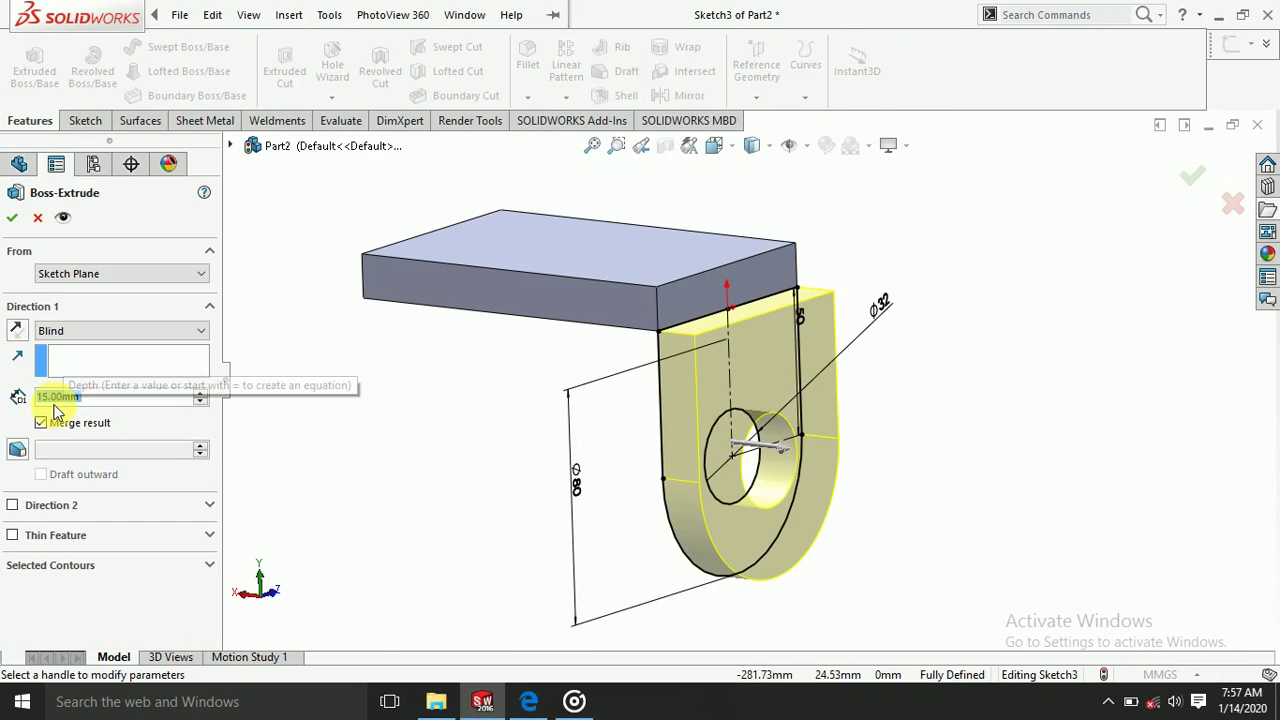
pyautogui.write('20')
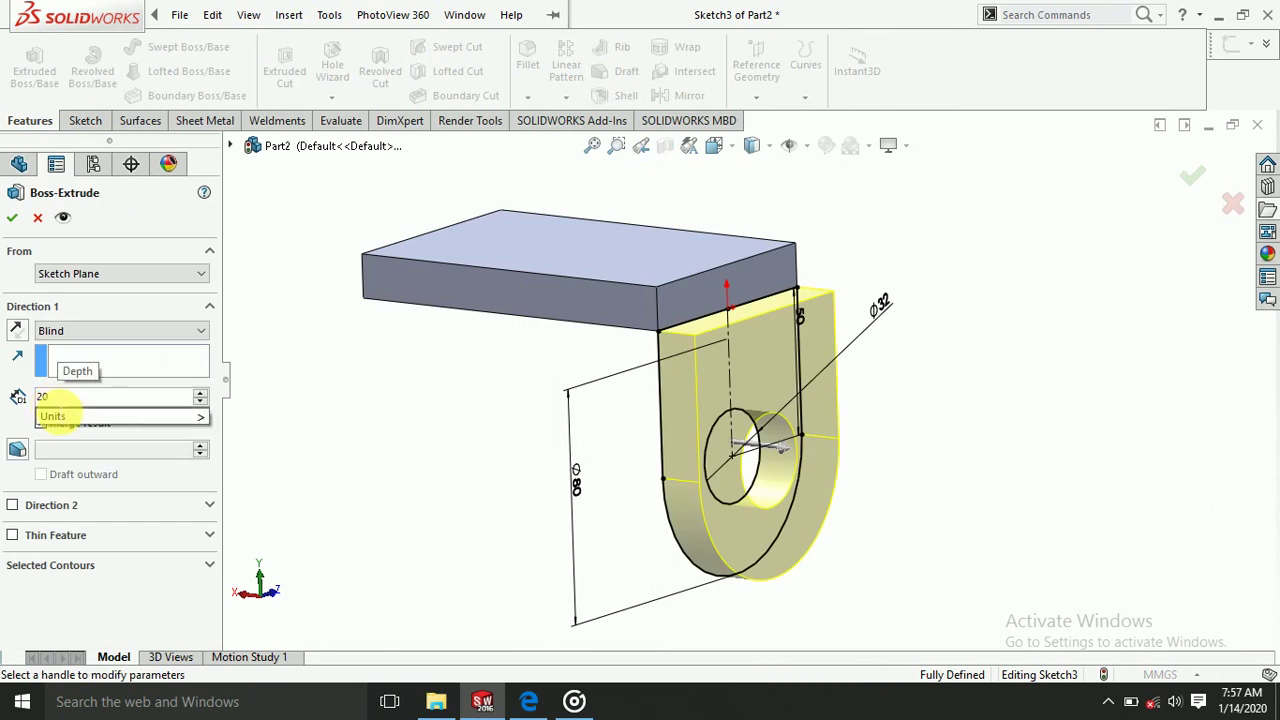
pyautogui.press('Return')
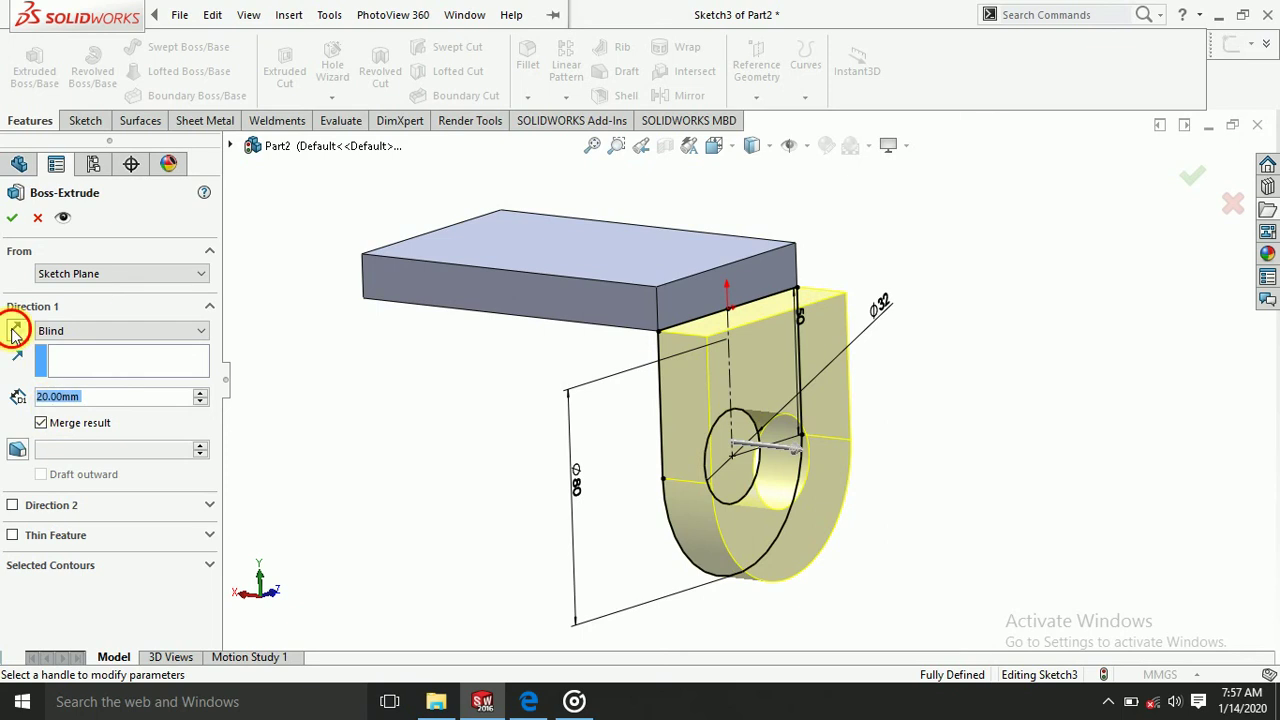
pyautogui.click(14, 333)
pyautogui.click(12, 220)
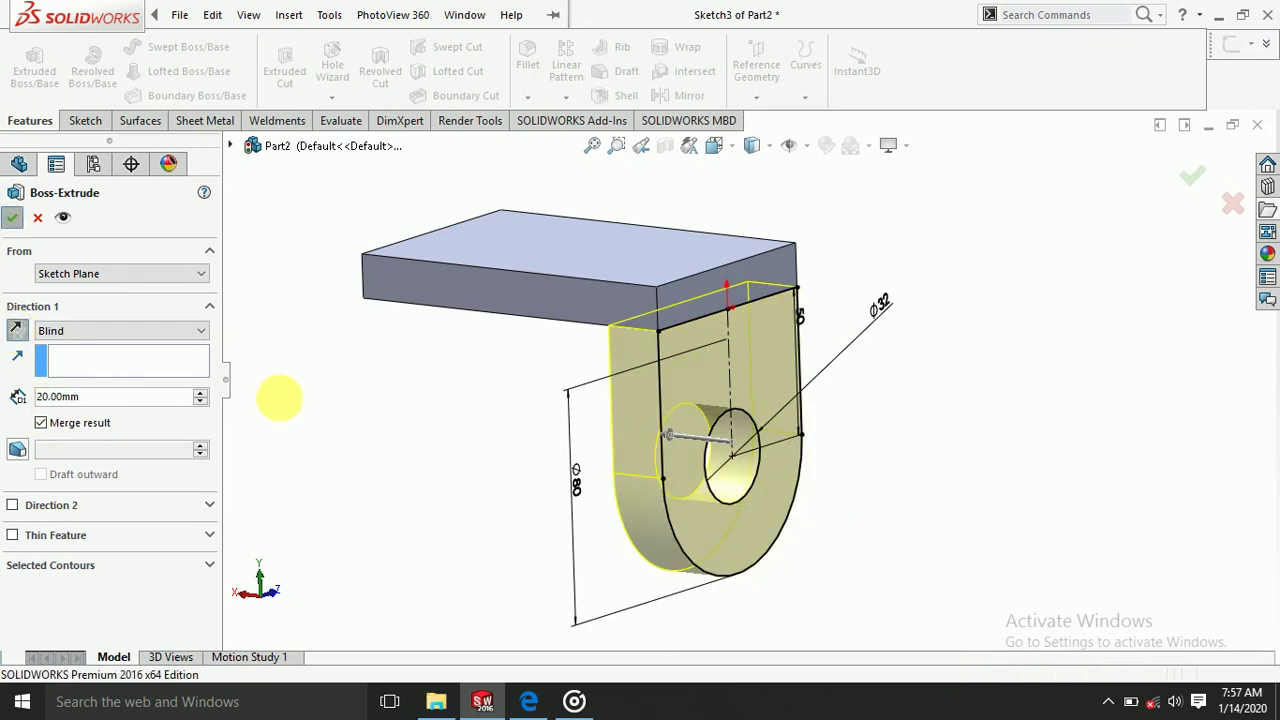
pyautogui.click(363, 411)
pyautogui.moveTo(393, 465)
pyautogui.mouseDown(button='middle')
pyautogui.moveTo(418, 493)
pyautogui.moveTo(408, 487)
pyautogui.mouseUp(button='middle')
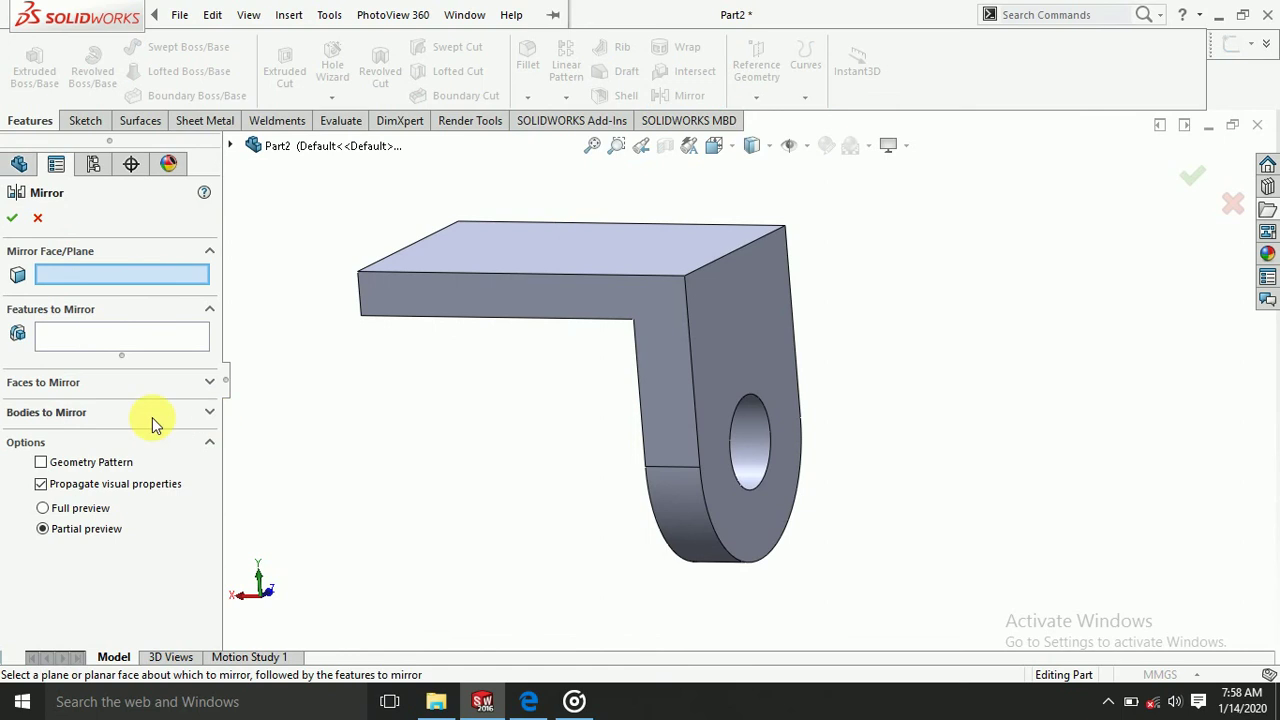
# - Mirror the holed lug body across the Right Plane to create Mirror1
pyautogui.click(74, 418)
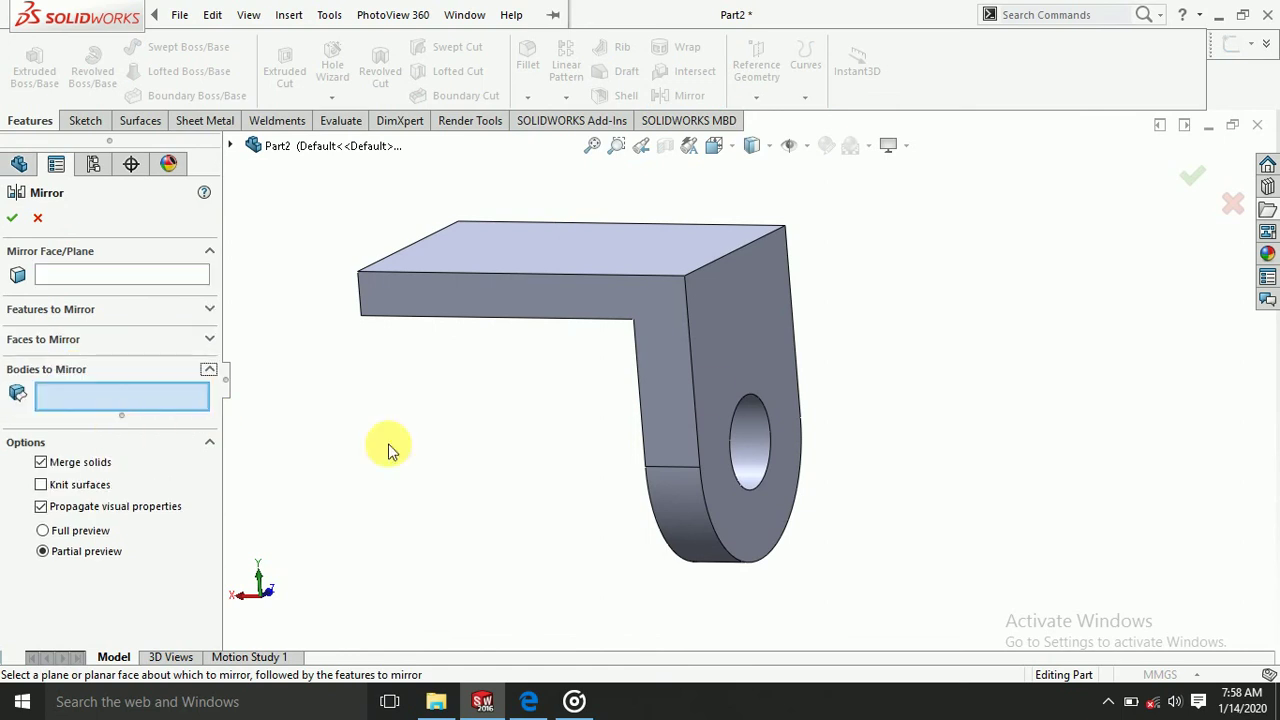
pyautogui.click(659, 412)
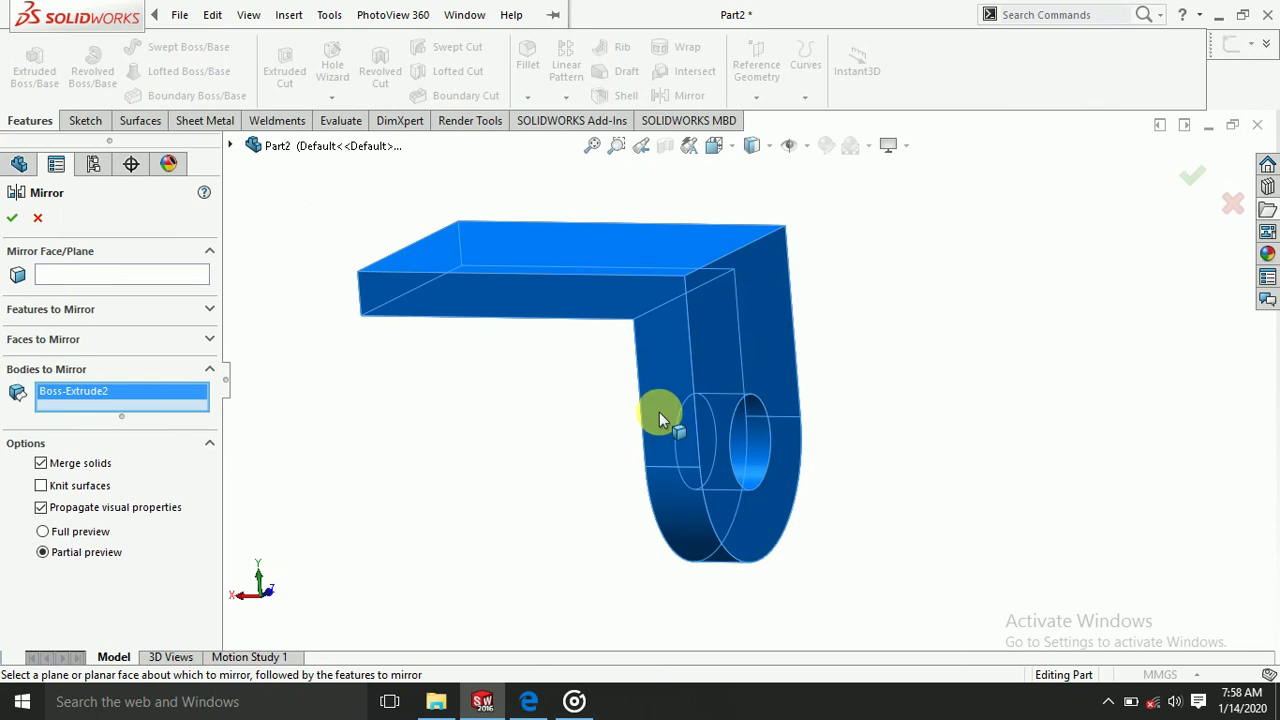
pyautogui.click(79, 274)
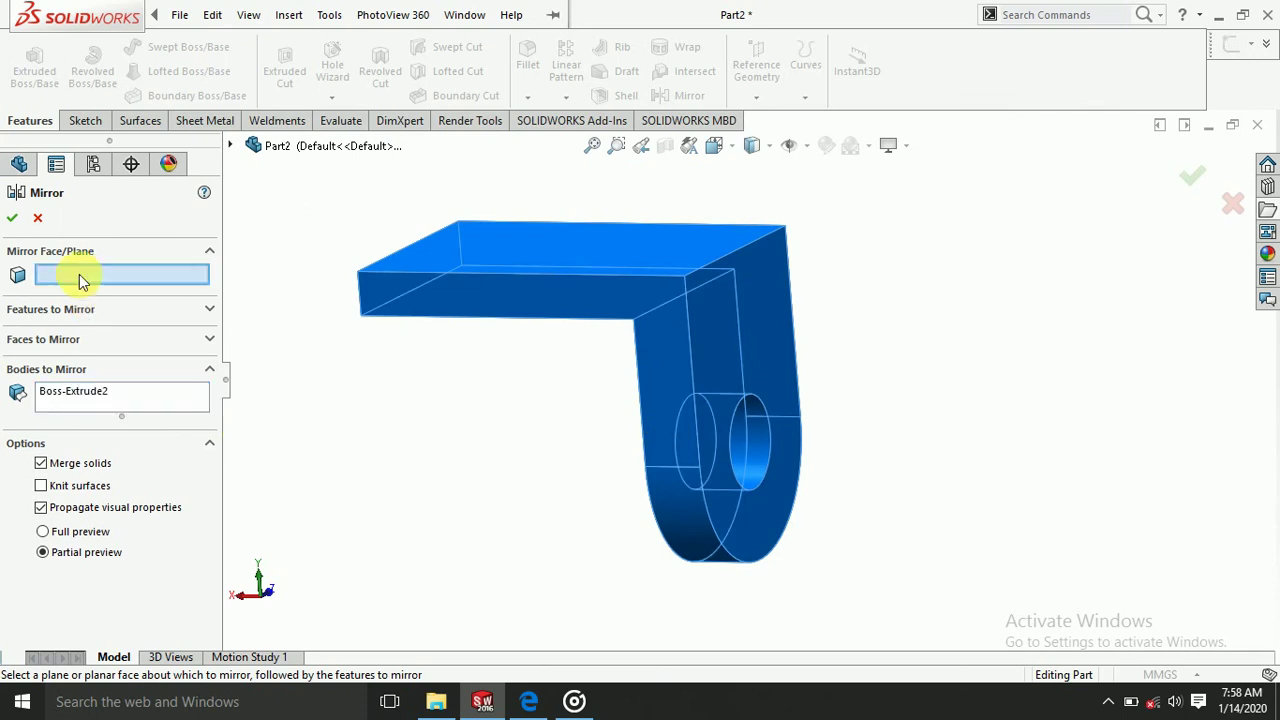
pyautogui.click(231, 148)
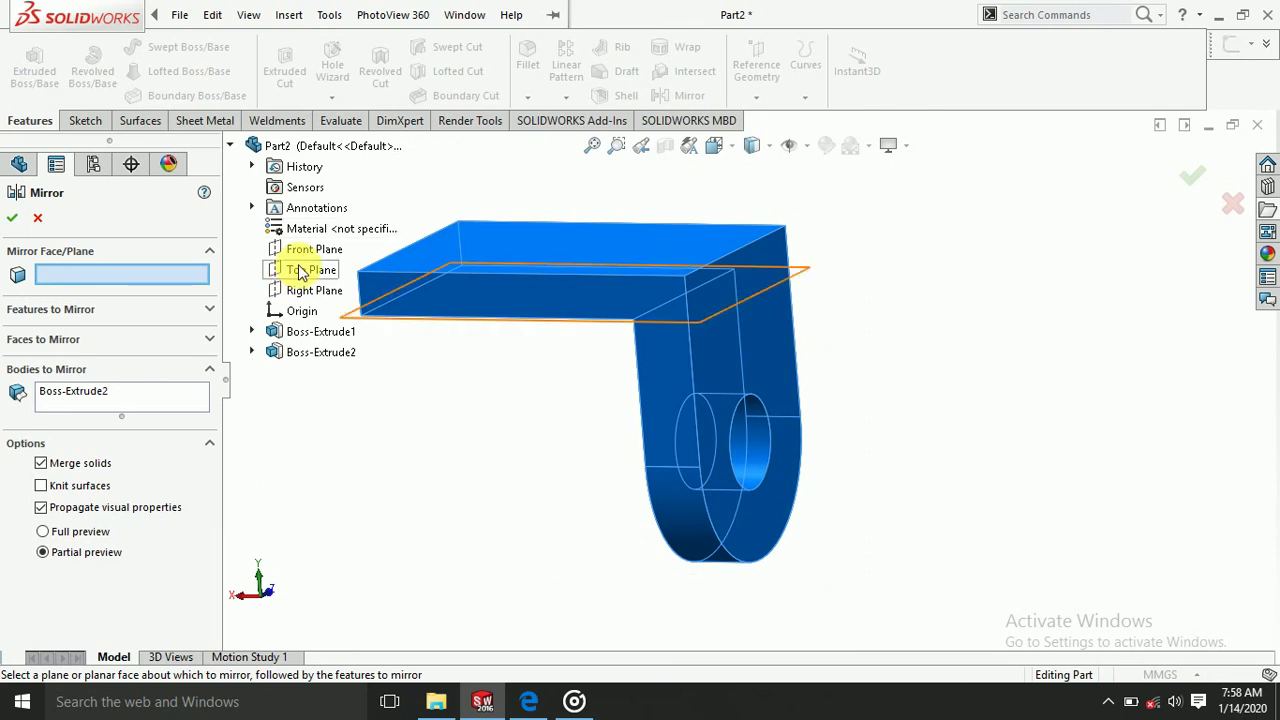
pyautogui.click(305, 252)
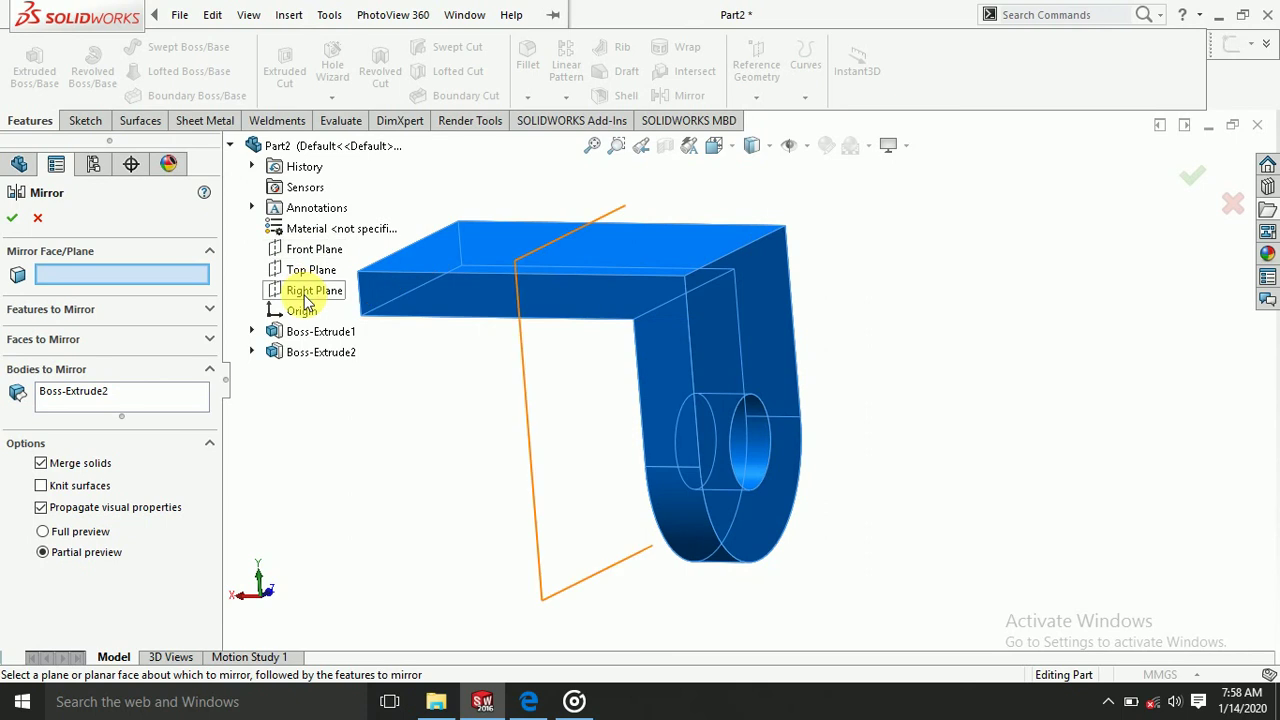
pyautogui.click(305, 292)
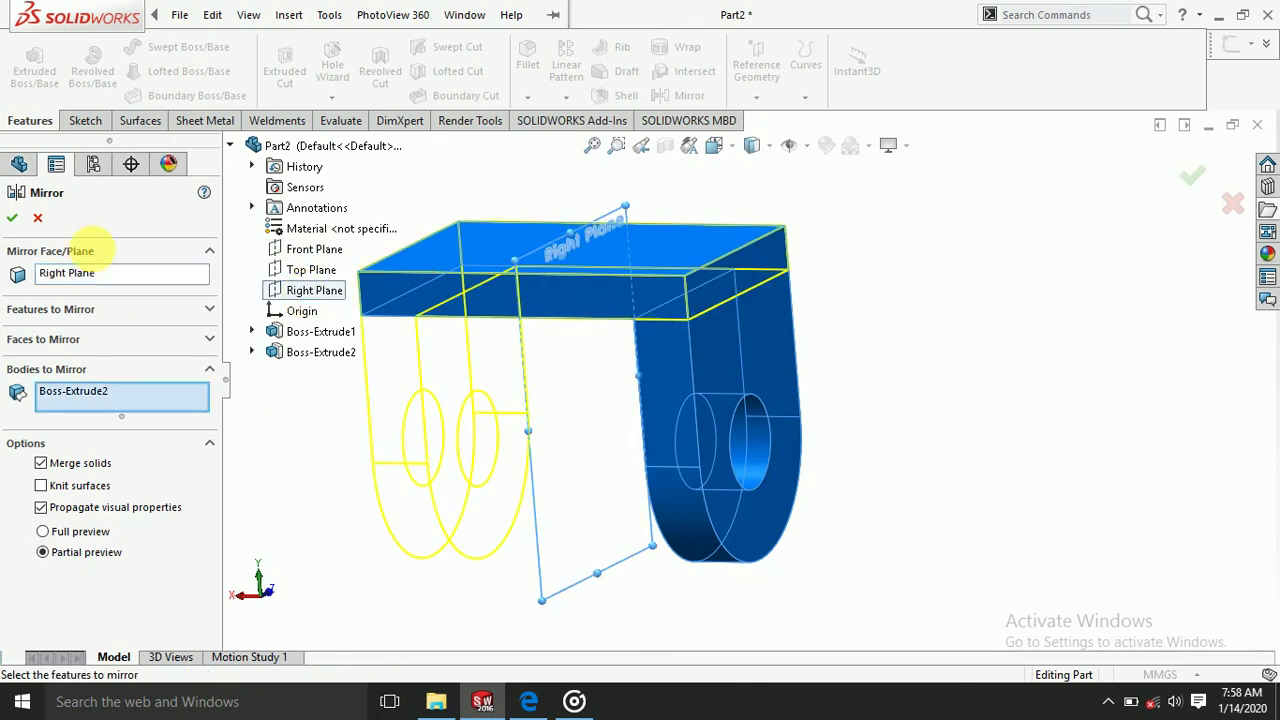
pyautogui.click(18, 222)
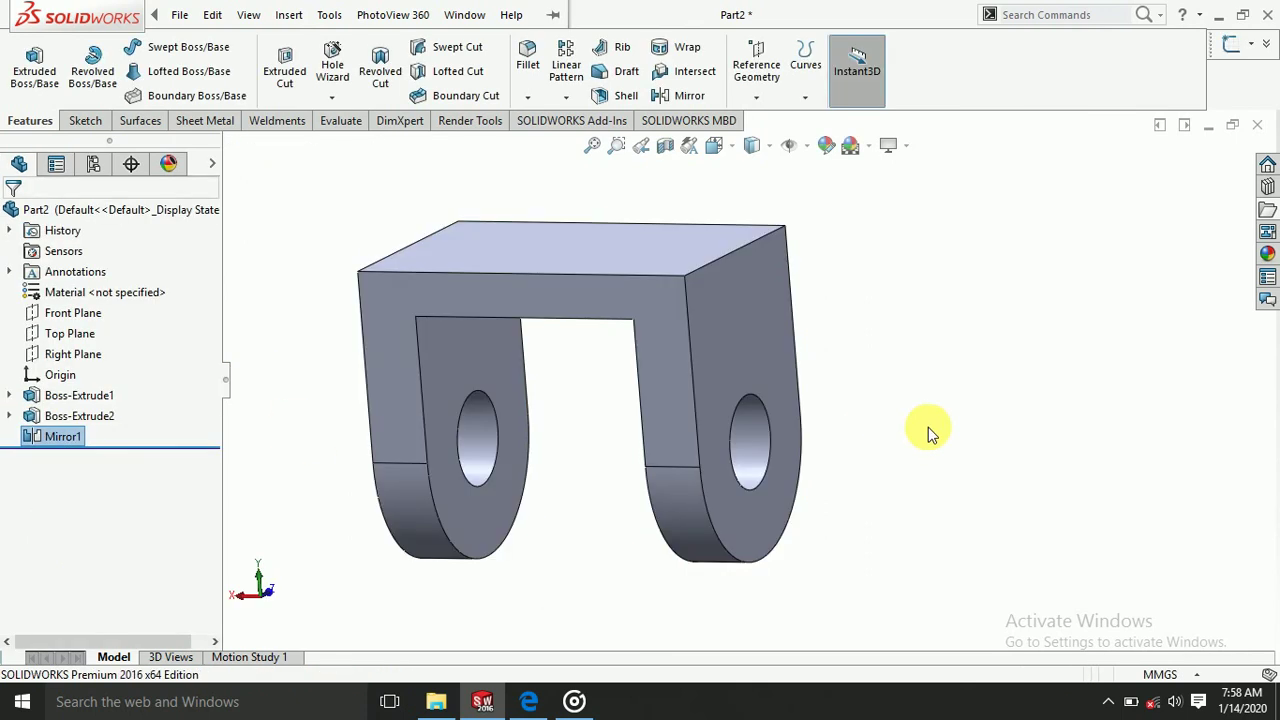
# - Start Sketch4 on the plate's top face, view it normal, and bring up Practice Book.pdf
pyautogui.moveTo(928, 427)
pyautogui.mouseDown(button='middle')
pyautogui.moveTo(878, 368)
pyautogui.moveTo(992, 487)
pyautogui.moveTo(614, 258)
pyautogui.mouseUp(button='middle')
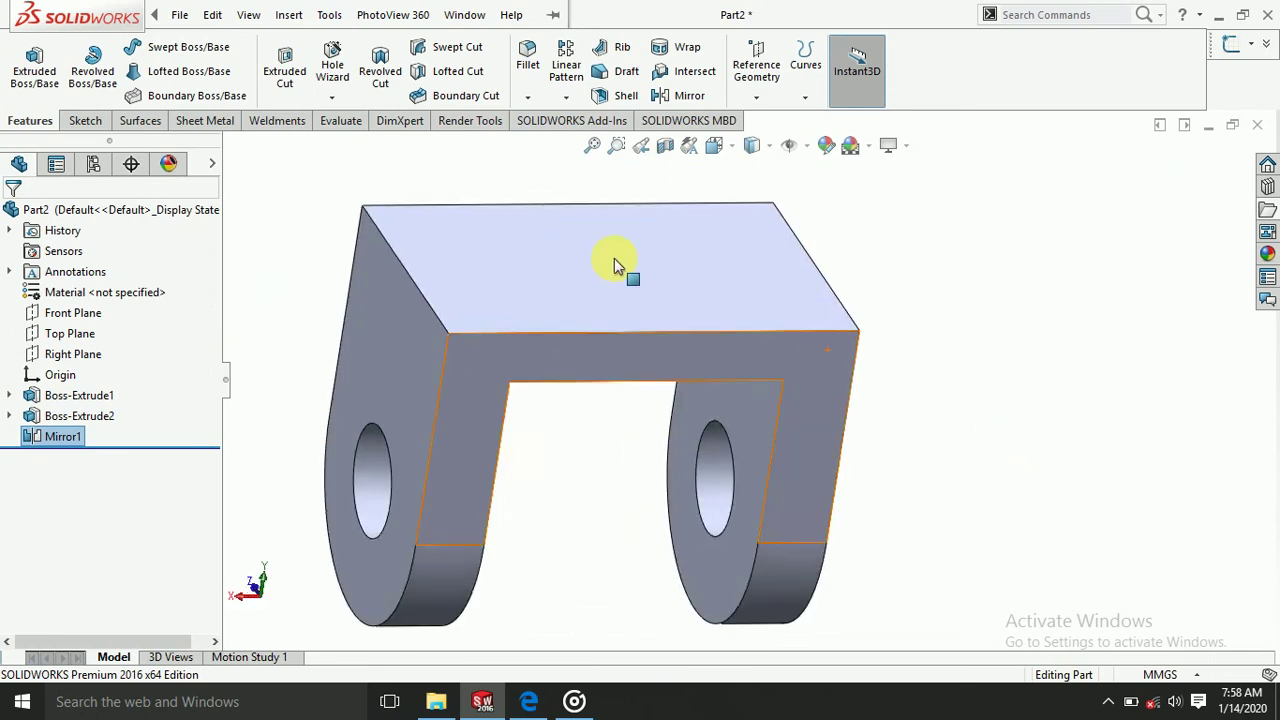
pyautogui.click(614, 279)
pyautogui.click(687, 197)
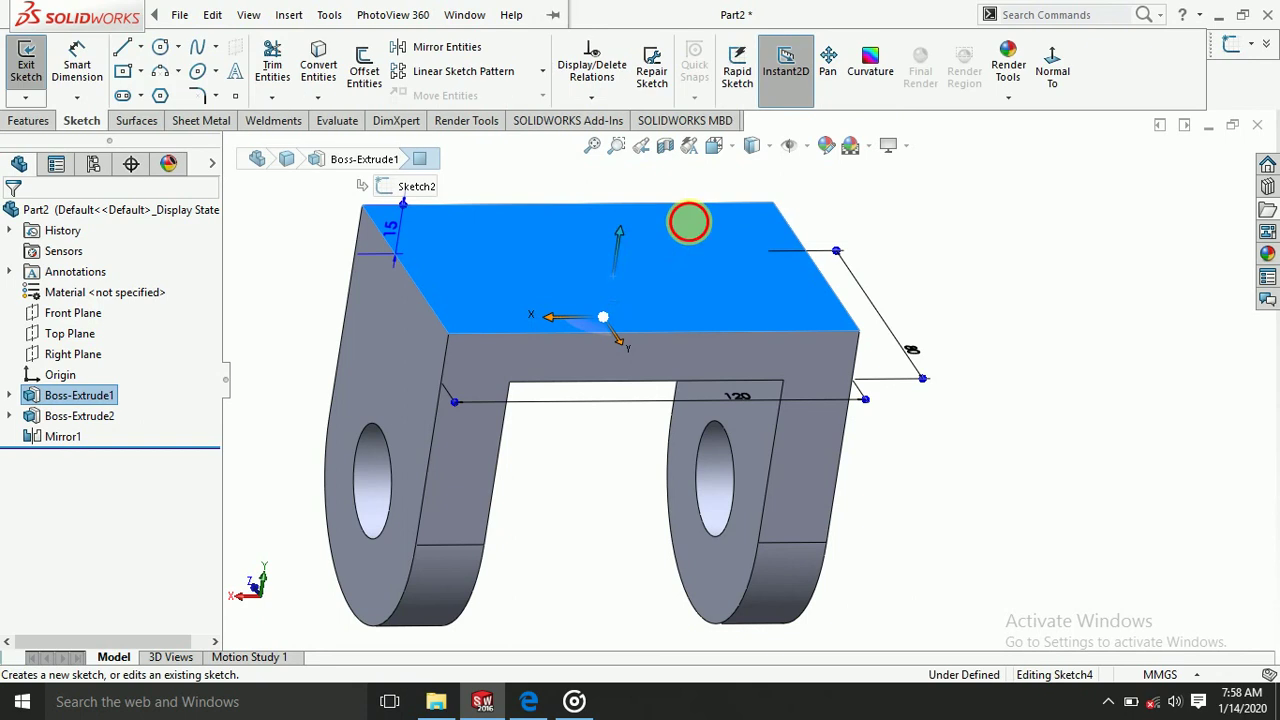
pyautogui.click(1068, 86)
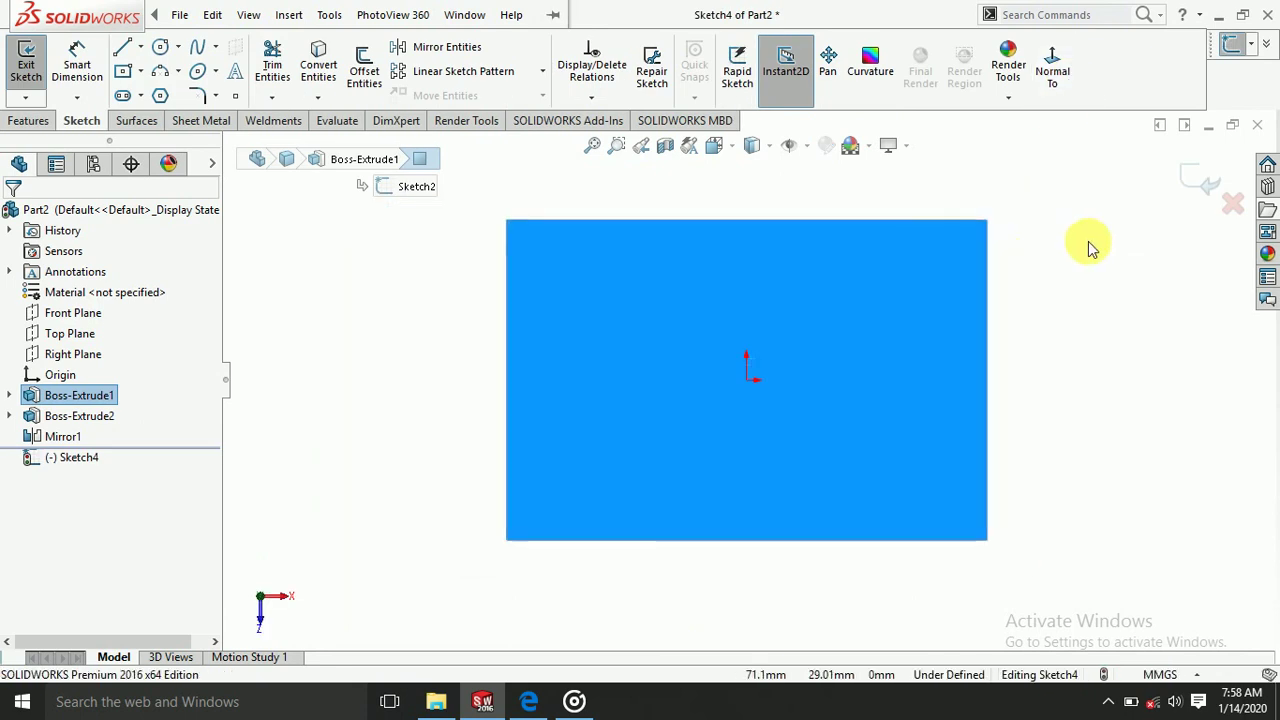
pyautogui.scroll(-1, 990, 470)
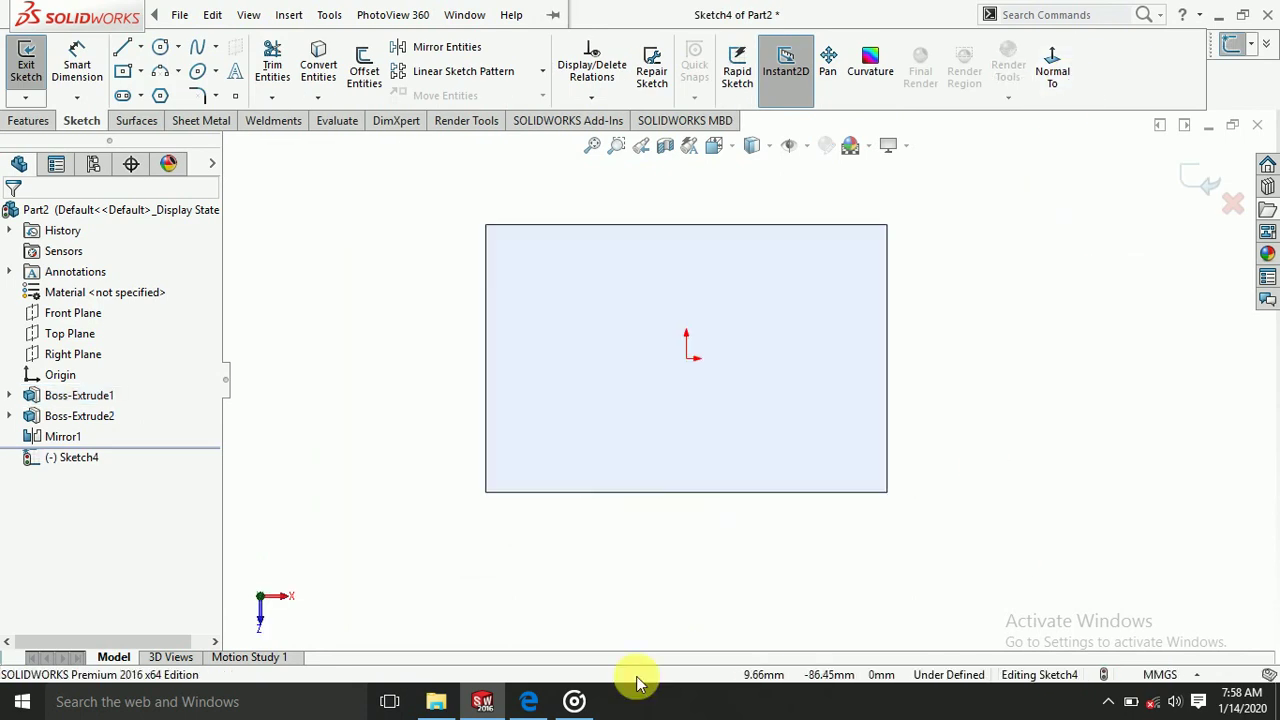
pyautogui.click(528, 701)
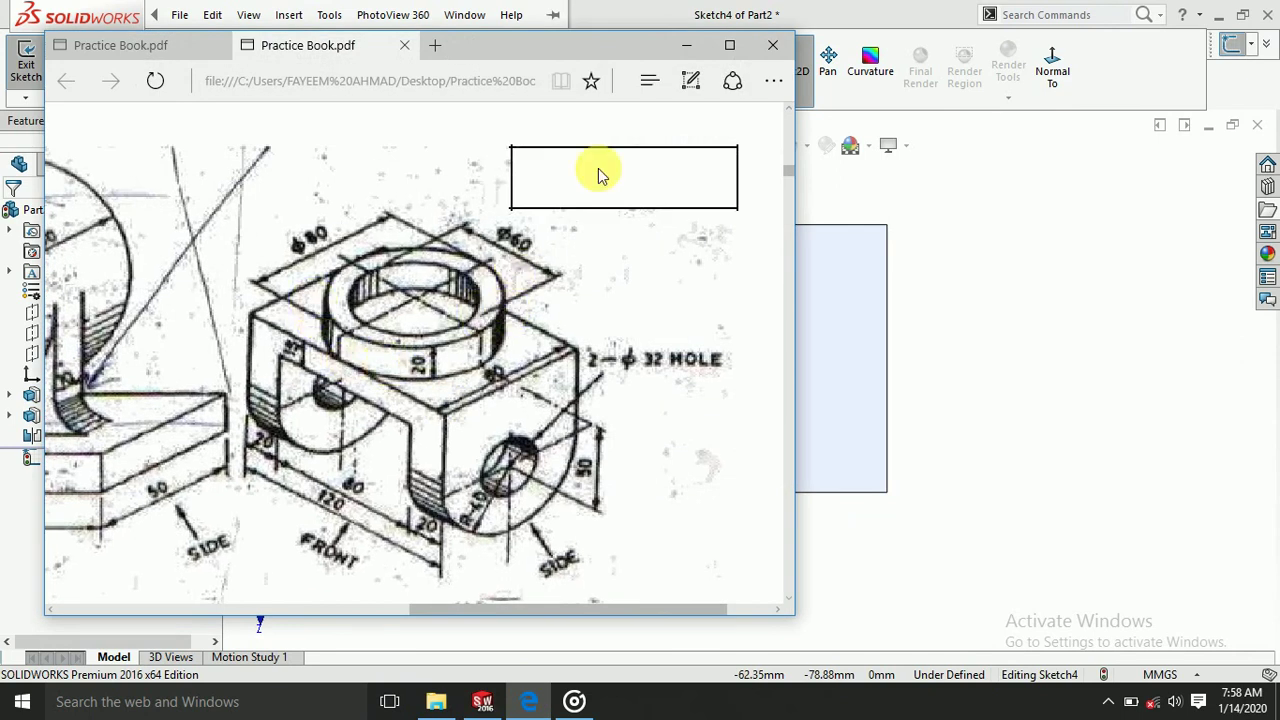
# - Hide the PDF and sketch two concentric circles centred on the origin
pyautogui.click(683, 55)
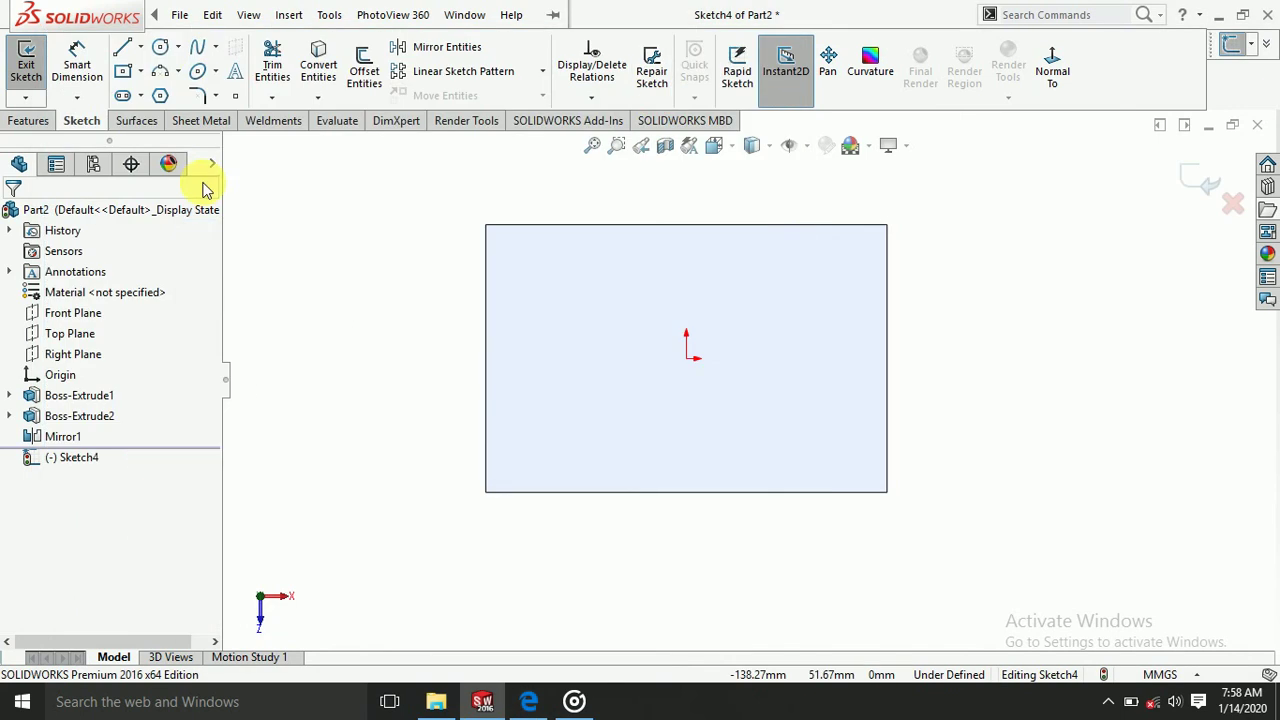
pyautogui.click(161, 50)
pyautogui.click(686, 358)
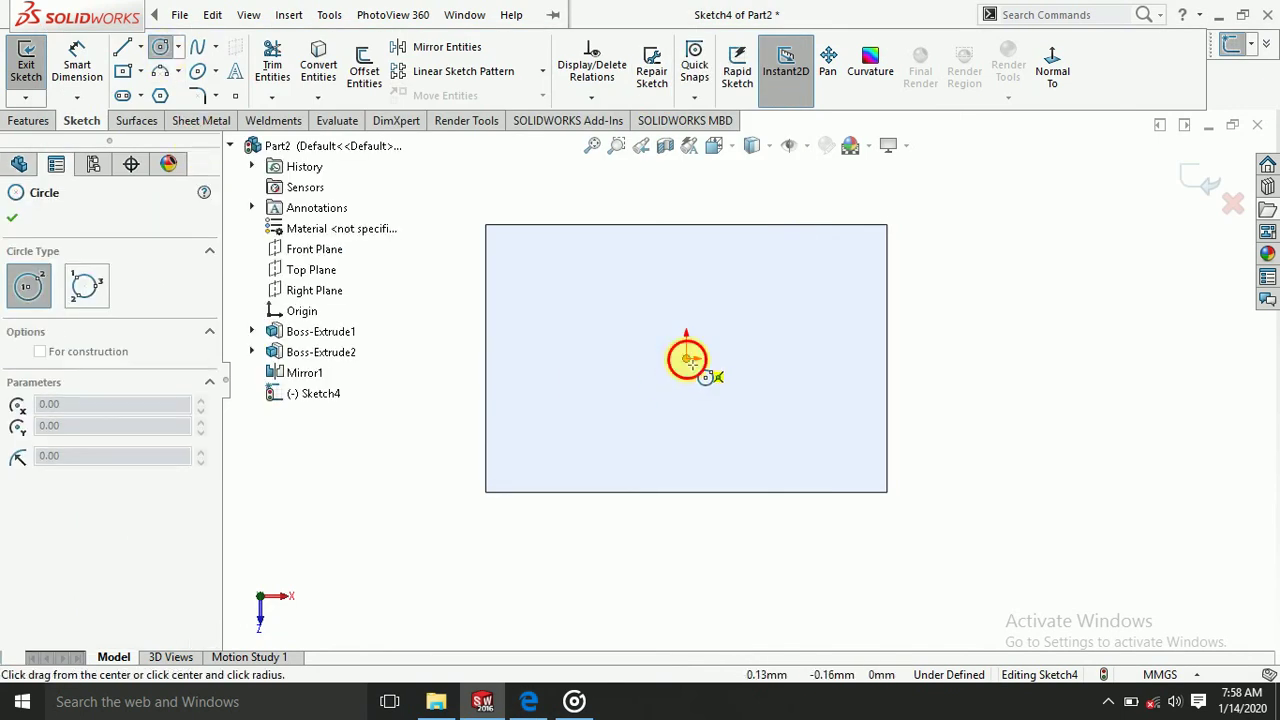
pyautogui.click(606, 449)
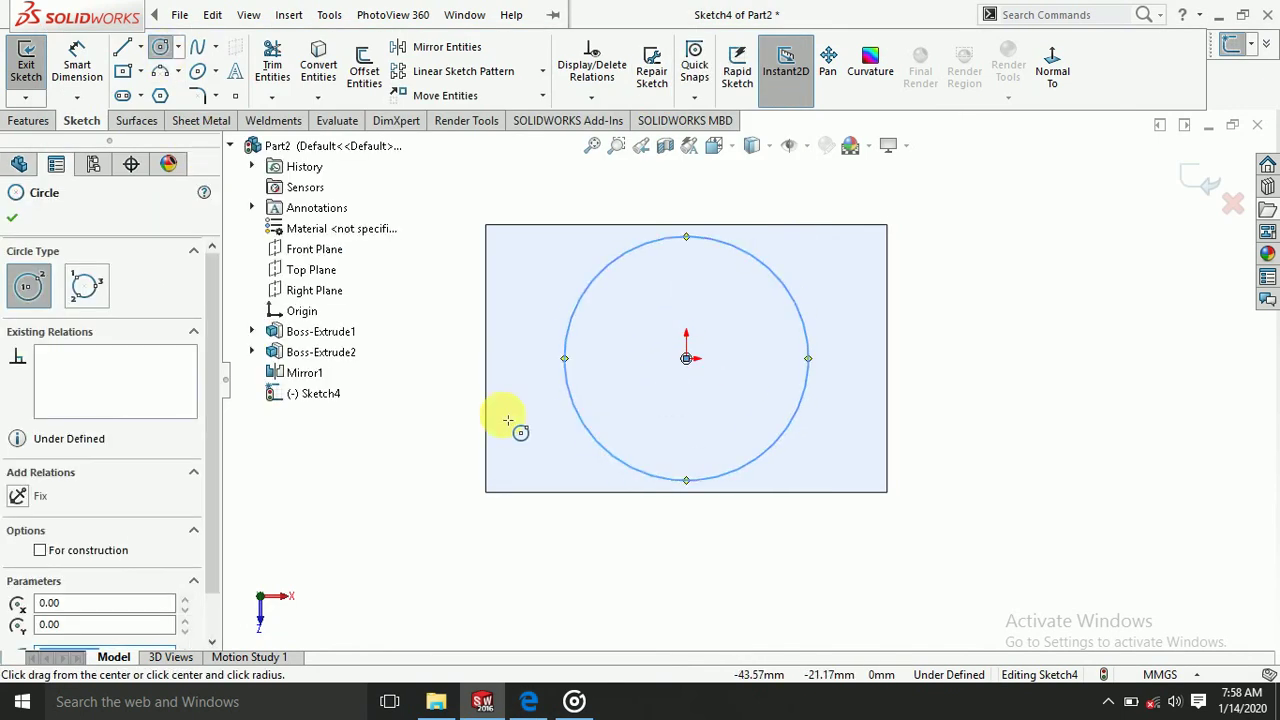
pyautogui.click(686, 358)
pyautogui.click(641, 431)
pyautogui.press('Escape')
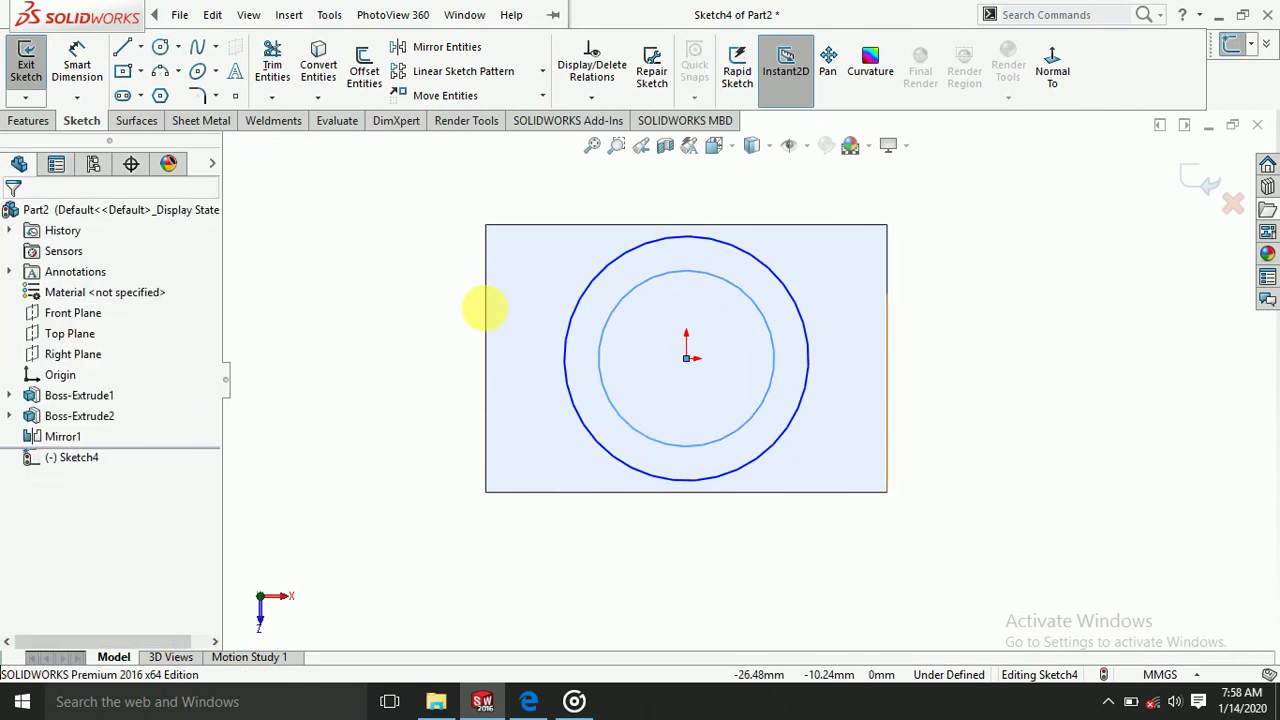
# - Dimension the inner circle Ø60 and the outer circle Ø80
pyautogui.click(86, 80)
pyautogui.click(747, 297)
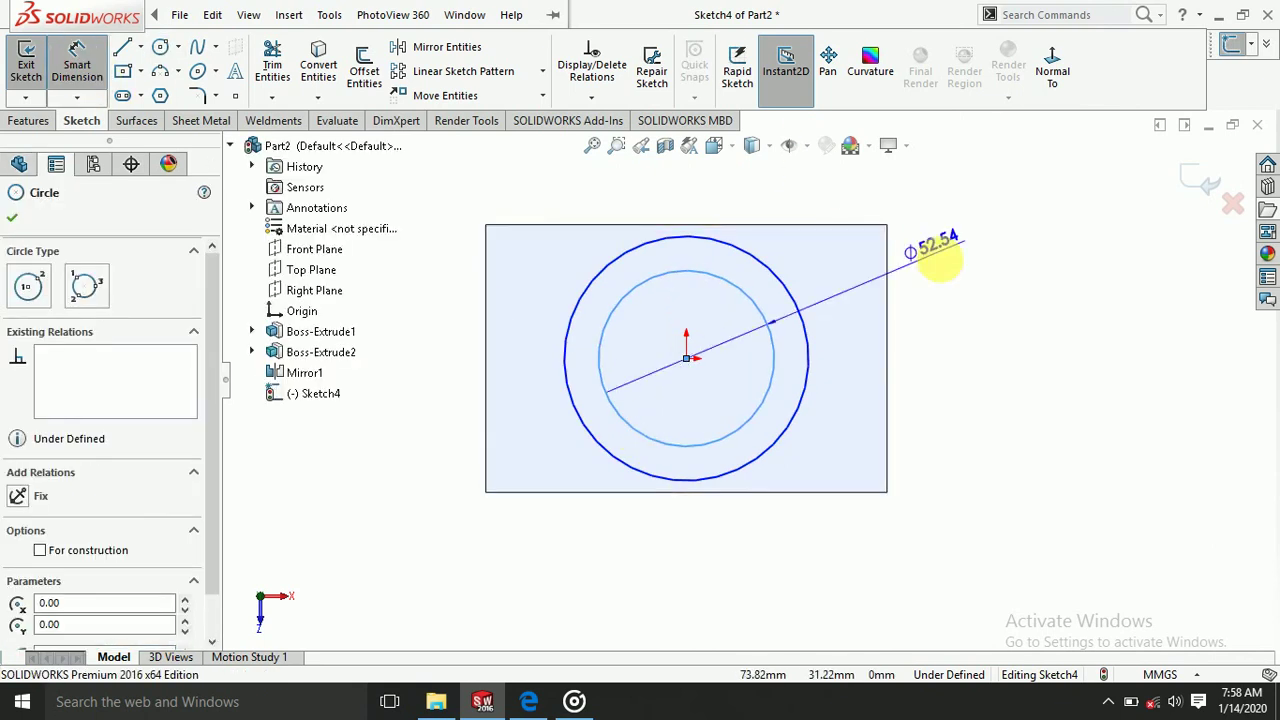
pyautogui.click(988, 275)
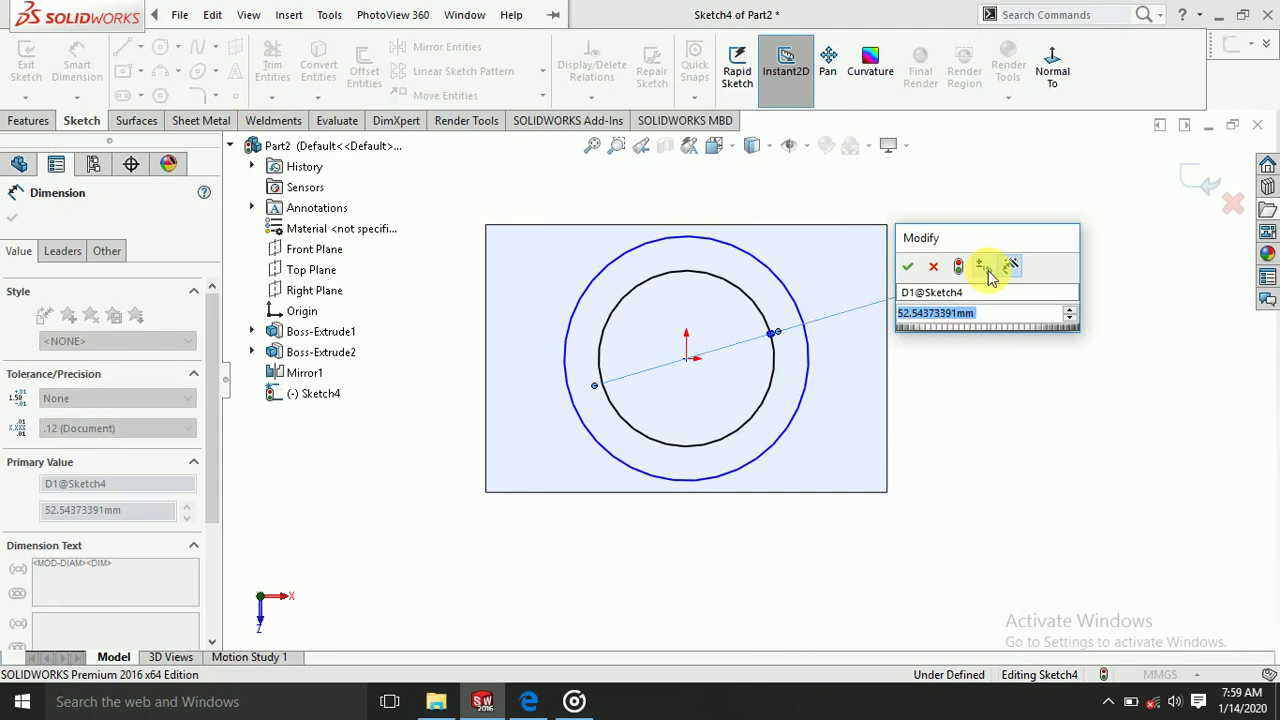
pyautogui.write('60')
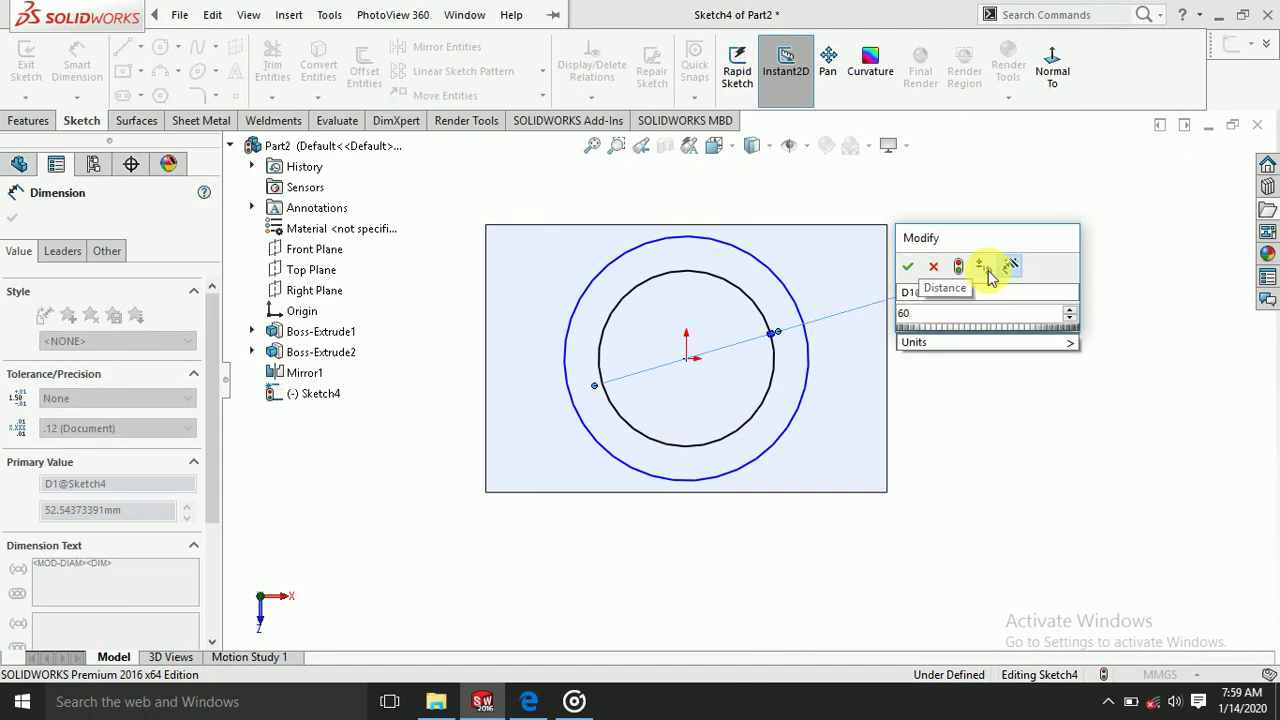
pyautogui.press('Return')
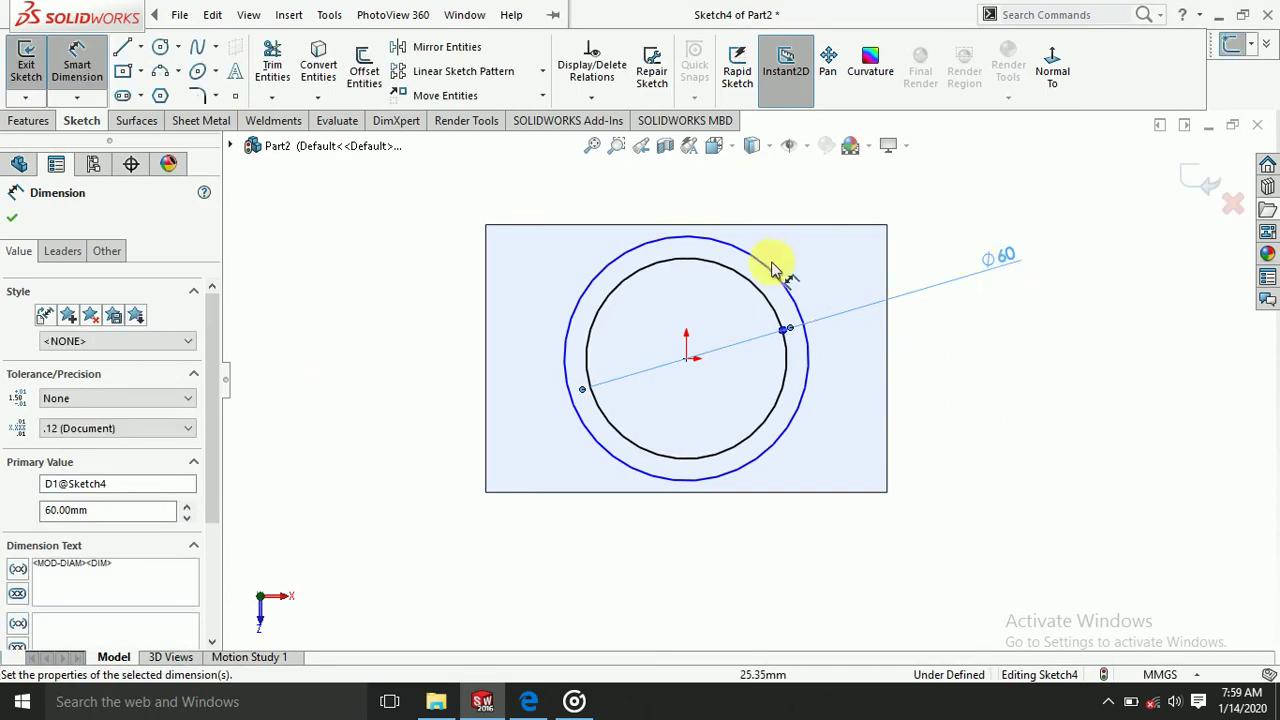
pyautogui.click(771, 268)
pyautogui.click(920, 205)
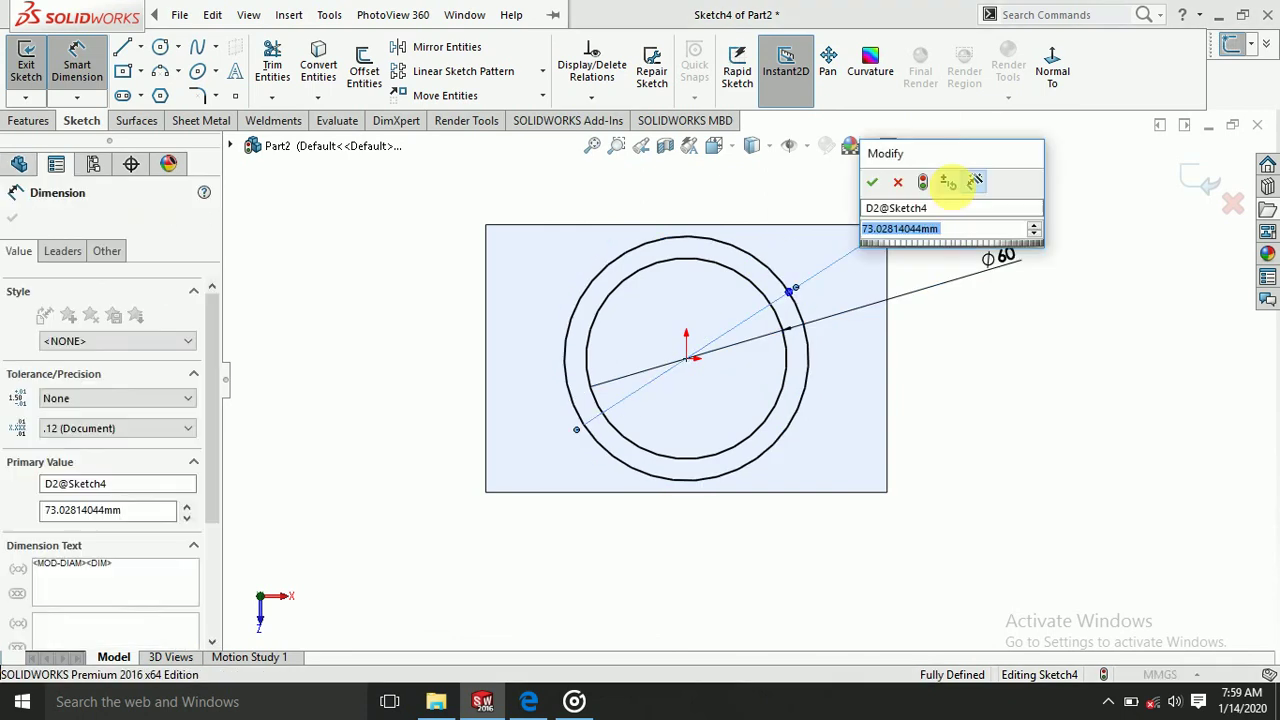
pyautogui.write('80')
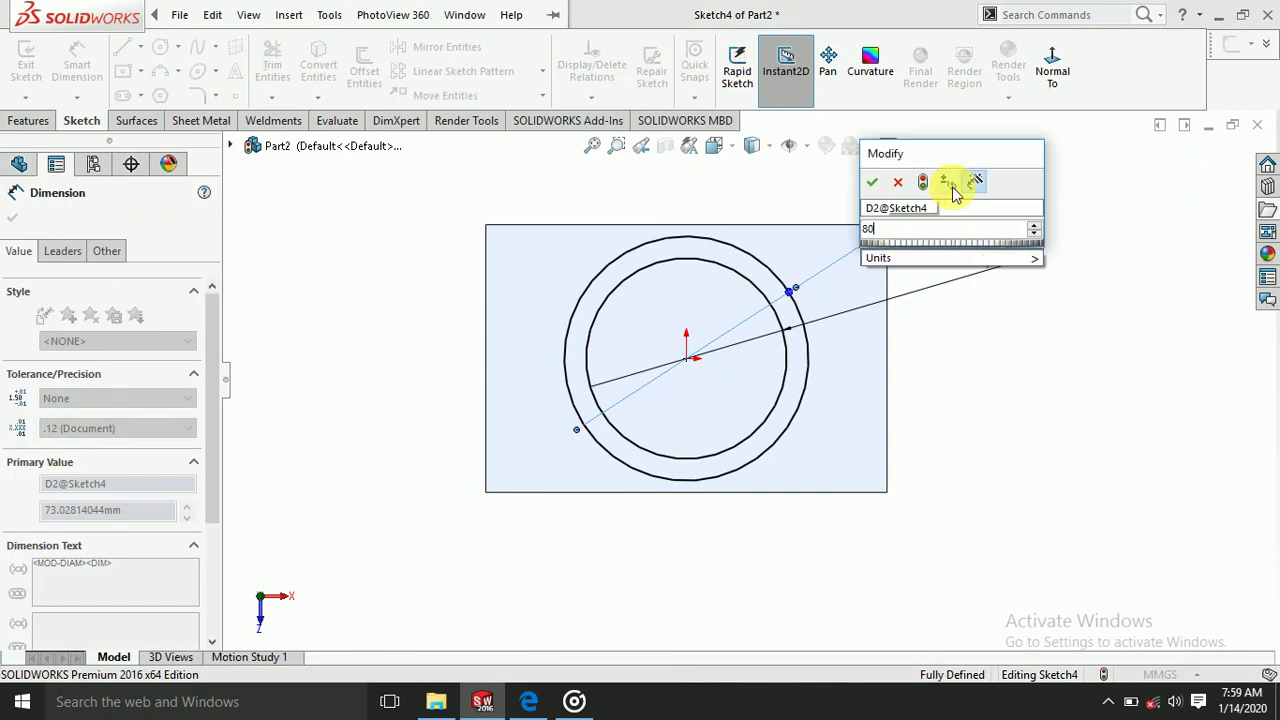
pyautogui.press('Return')
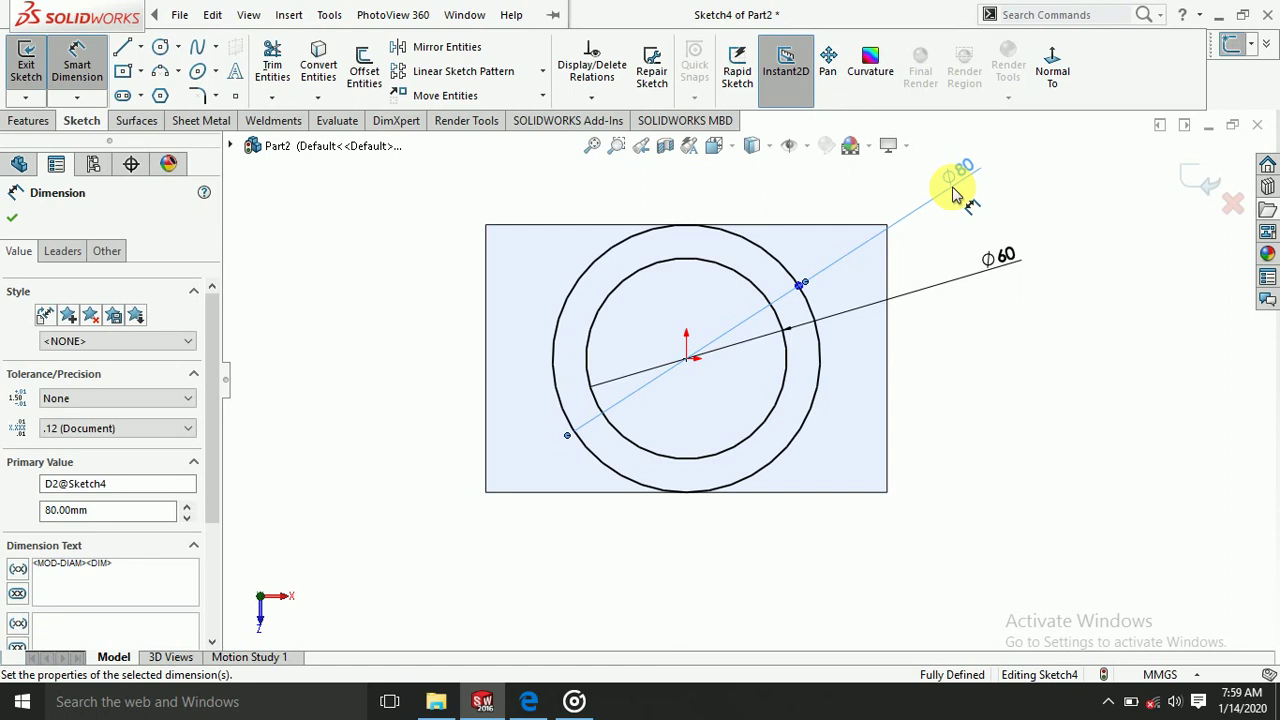
pyautogui.click(1066, 414)
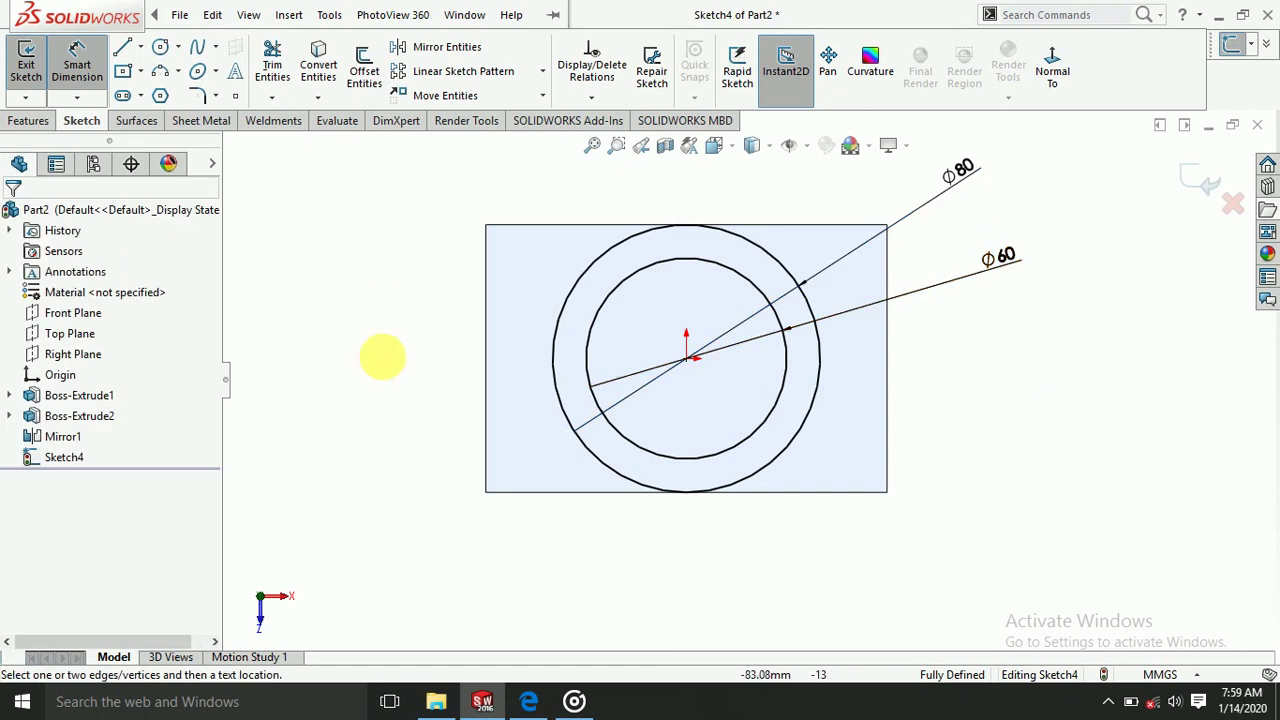
pyautogui.click(25, 120)
# - Extrude the ring sketch 20 mm Blind as Boss-Extrude3, checking the reference PDF
pyautogui.click(36, 70)
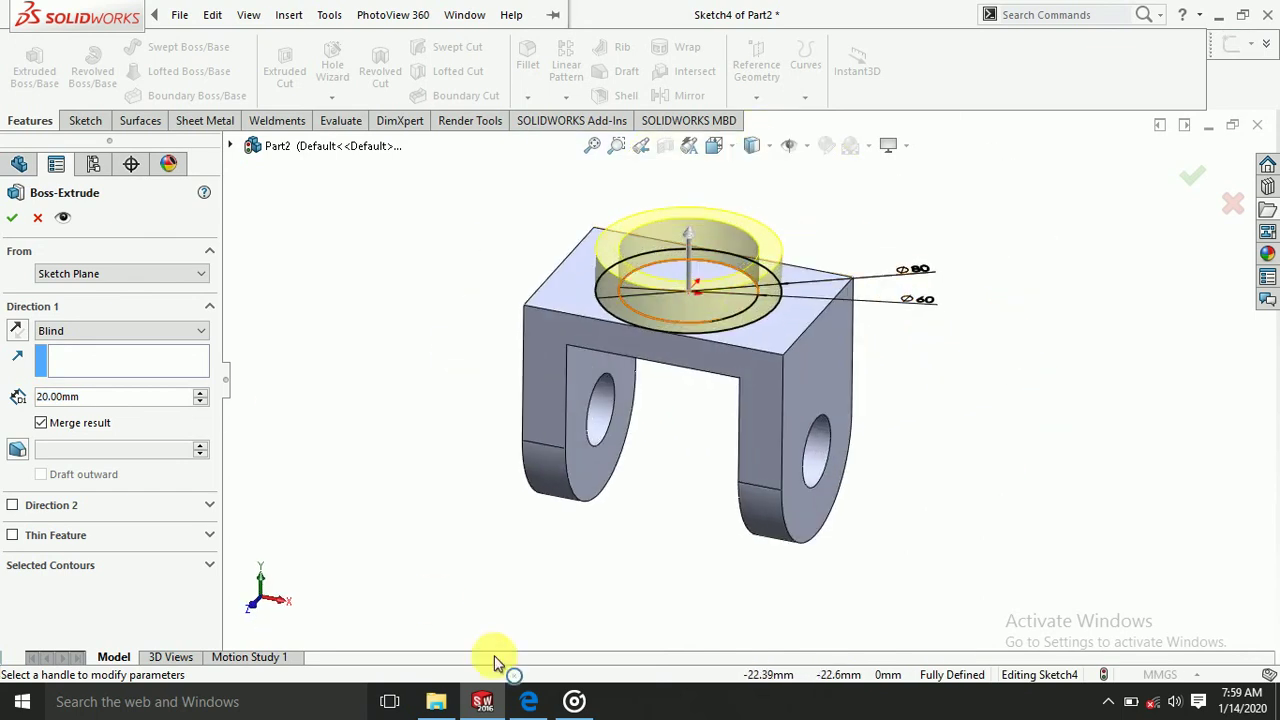
pyautogui.click(537, 700)
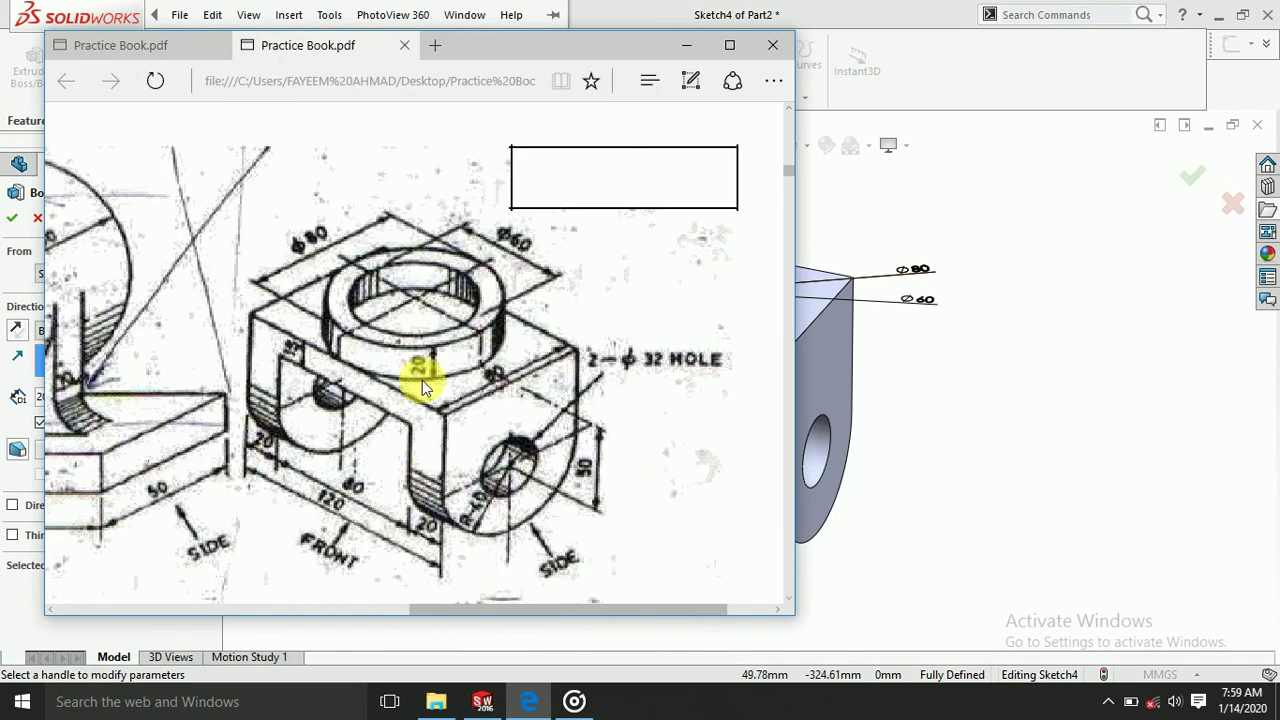
pyautogui.click(686, 52)
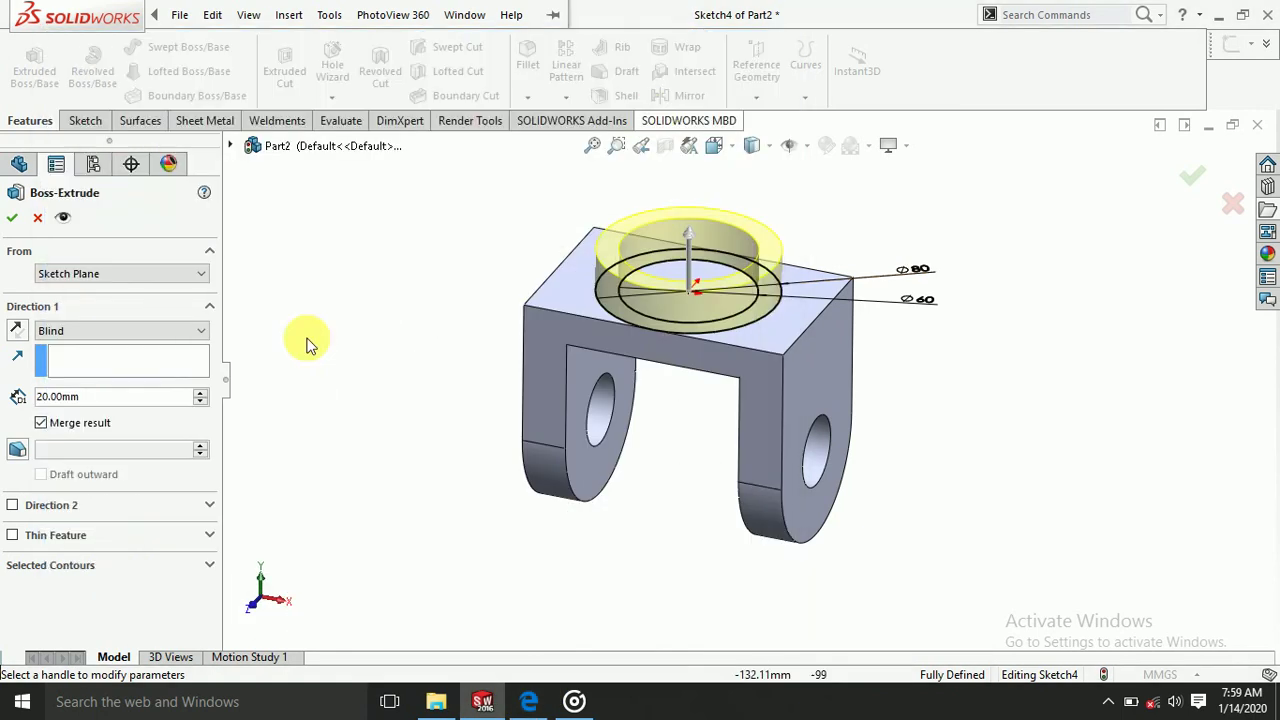
pyautogui.press('Return')
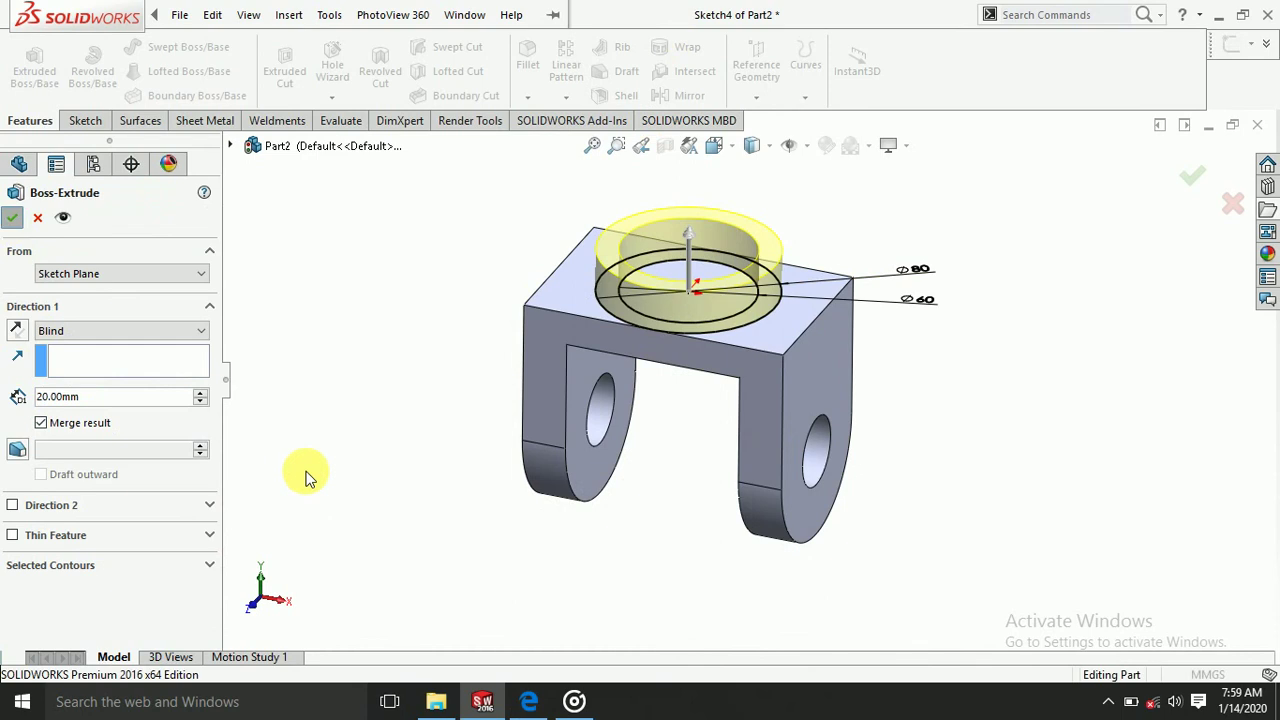
pyautogui.moveTo(343, 512)
pyautogui.mouseDown(button='middle')
pyautogui.moveTo(429, 429)
pyautogui.moveTo(529, 514)
pyautogui.moveTo(400, 443)
pyautogui.moveTo(315, 474)
pyautogui.moveTo(366, 434)
pyautogui.moveTo(340, 297)
pyautogui.moveTo(357, 443)
pyautogui.moveTo(443, 505)
pyautogui.moveTo(409, 531)
pyautogui.moveTo(429, 449)
pyautogui.mouseUp(button='middle')
pyautogui.moveTo(948, 515)
pyautogui.mouseDown(button='middle')
pyautogui.moveTo(1037, 449)
pyautogui.moveTo(1006, 450)
pyautogui.mouseUp(button='middle')
# - Apply the polished zinc appearance to the whole part
pyautogui.scroll(-2, 1045, 300)
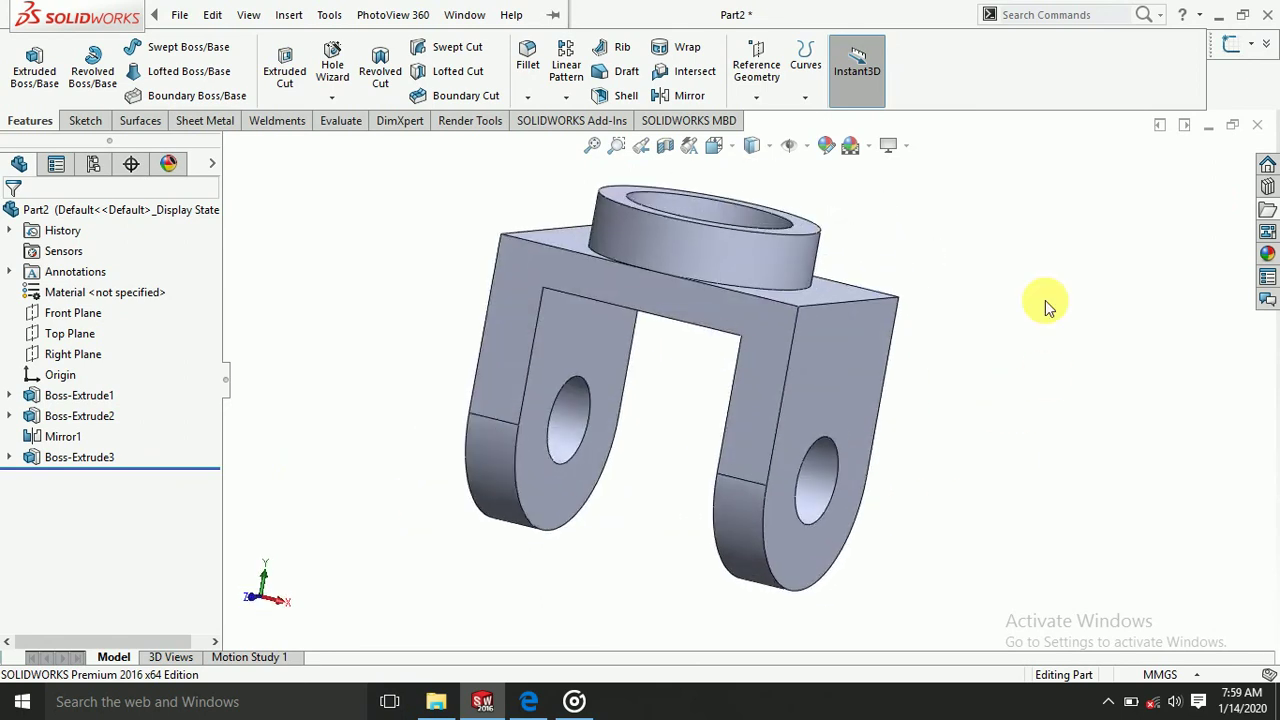
pyautogui.click(1267, 253)
pyautogui.moveTo(1187, 446); pyautogui.dragTo(812, 400)
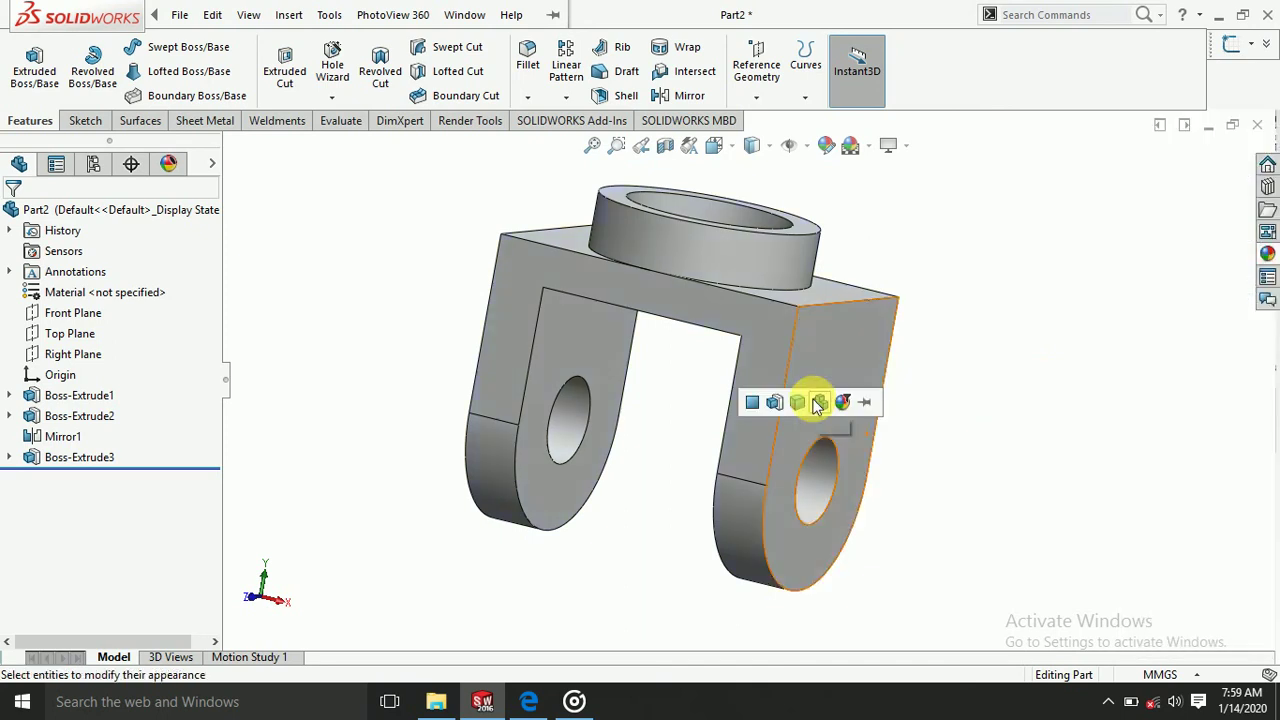
pyautogui.click(816, 402)
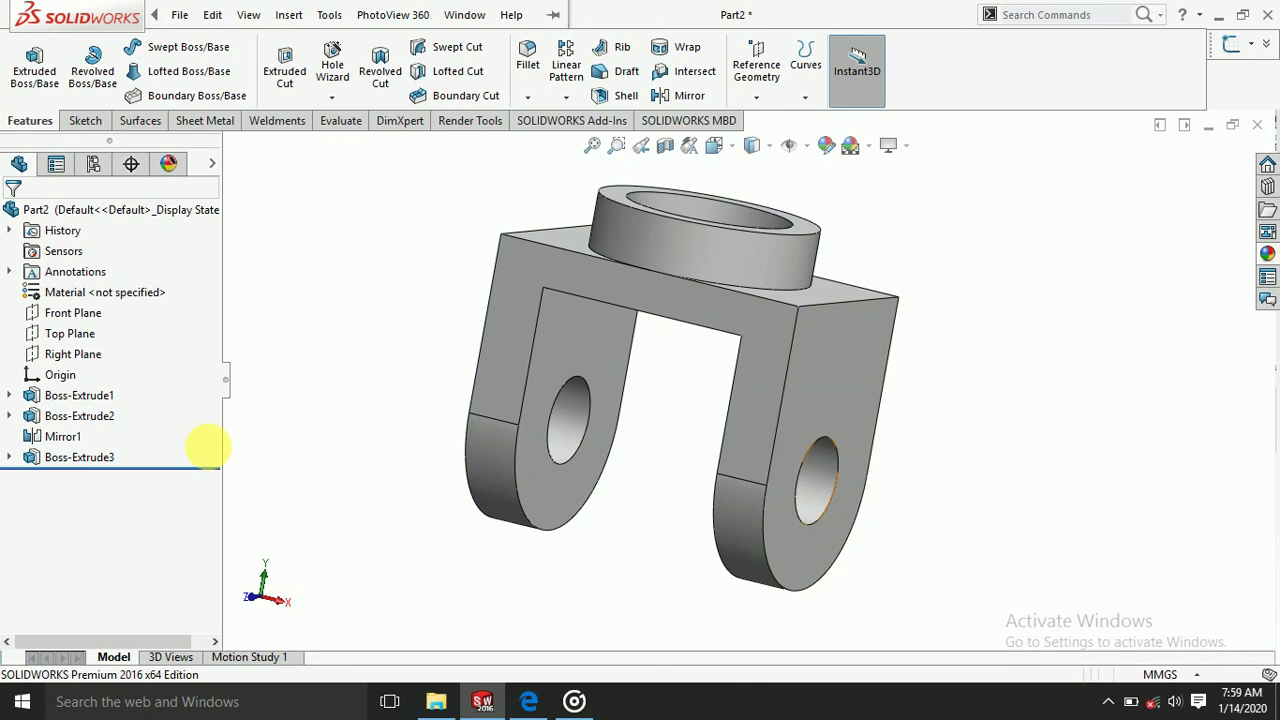
# - Change the polished zinc appearance colour to white
pyautogui.click(166, 166)
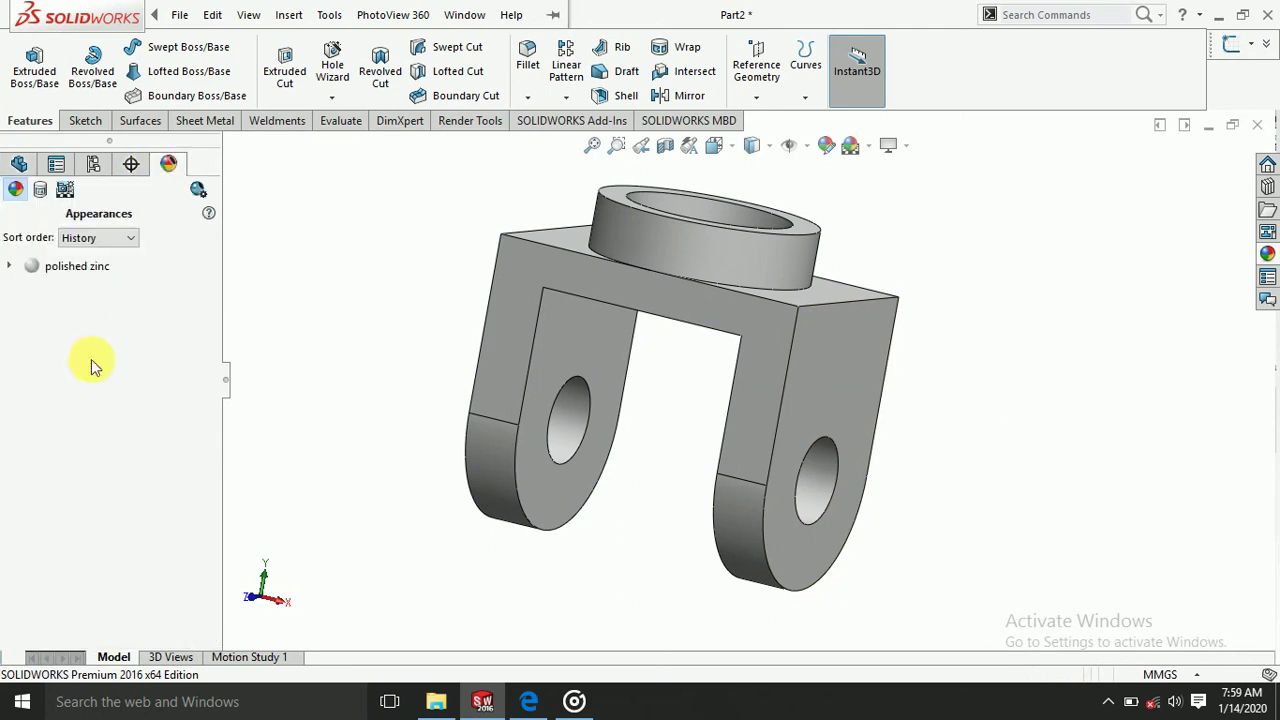
pyautogui.doubleClick(40, 266)
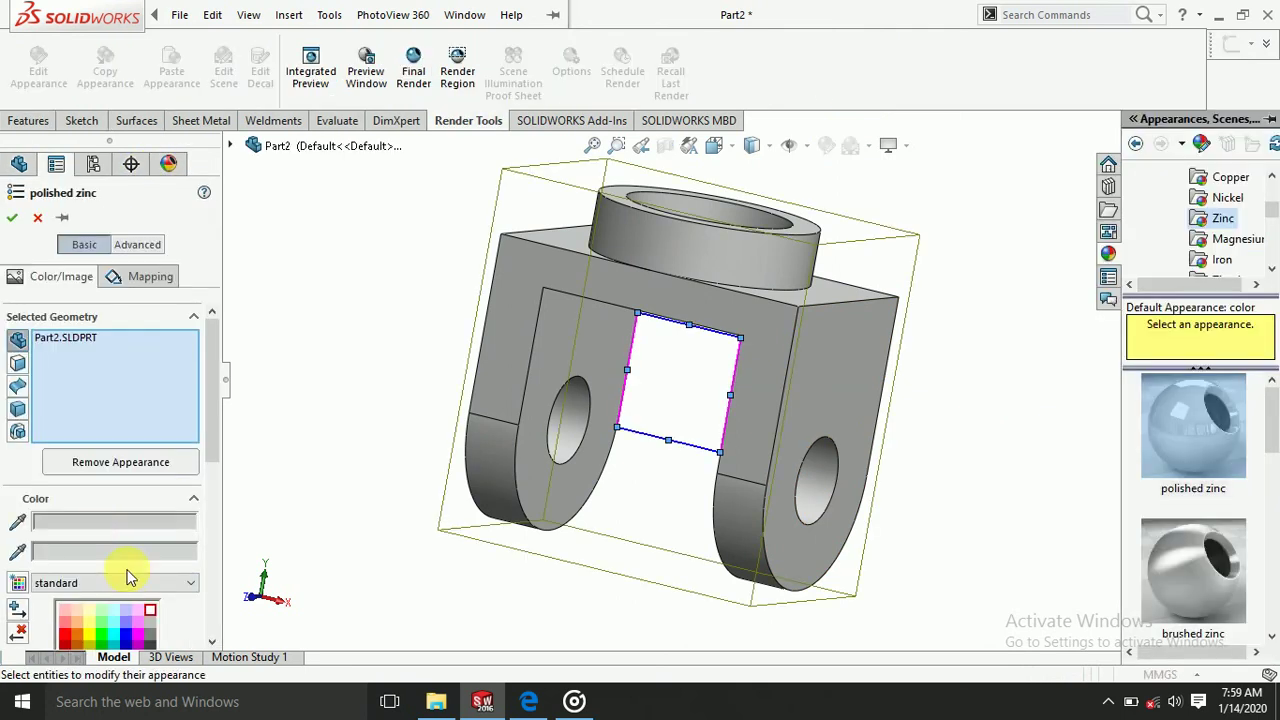
pyautogui.click(150, 610)
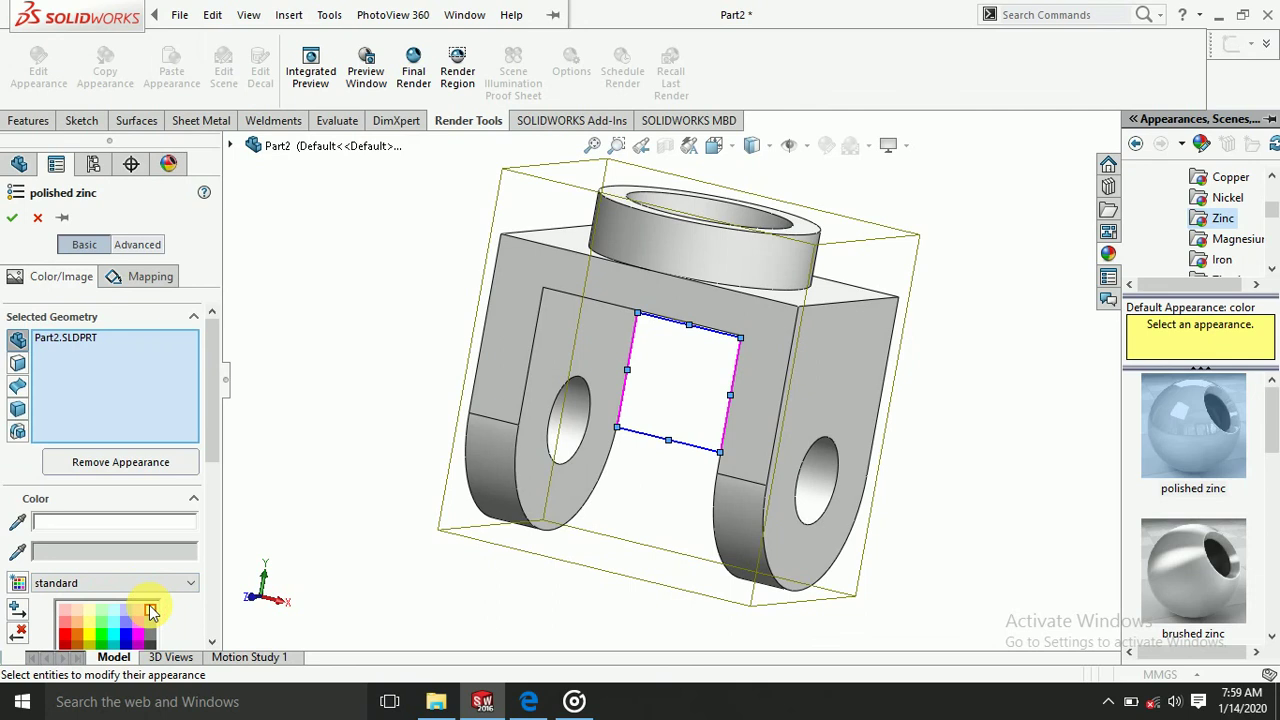
pyautogui.click(13, 219)
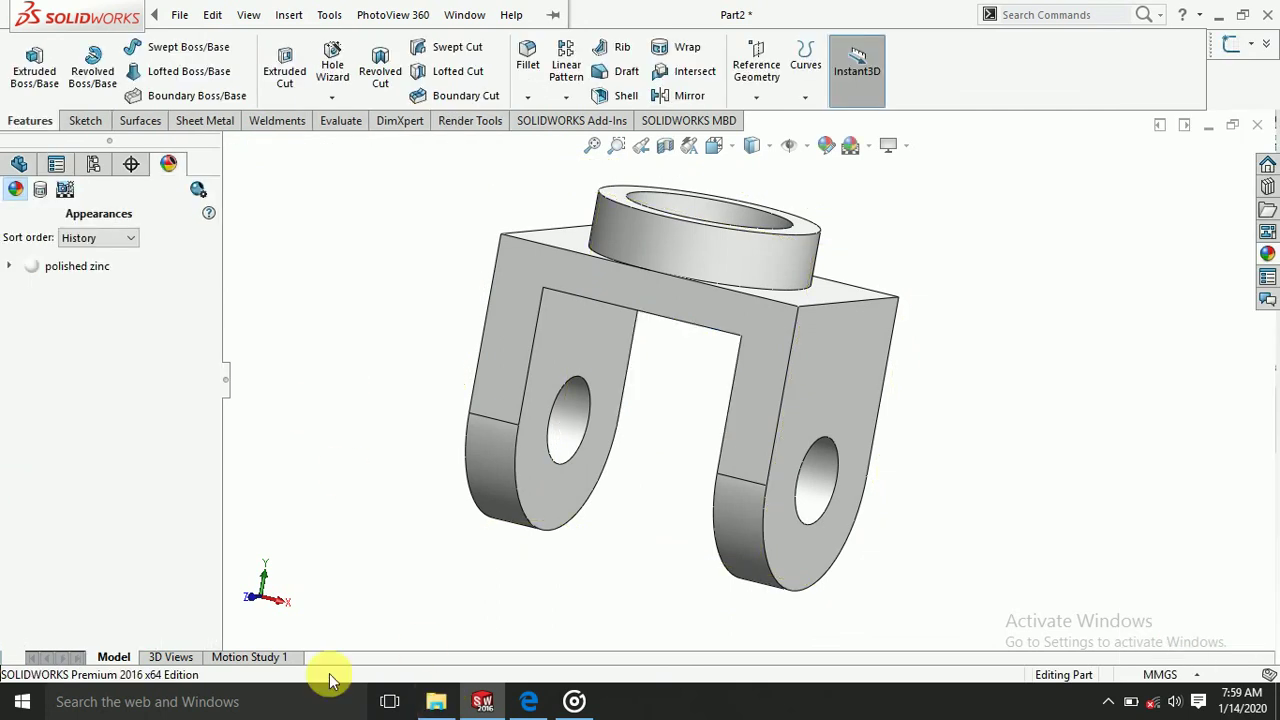
pyautogui.click(275, 659)
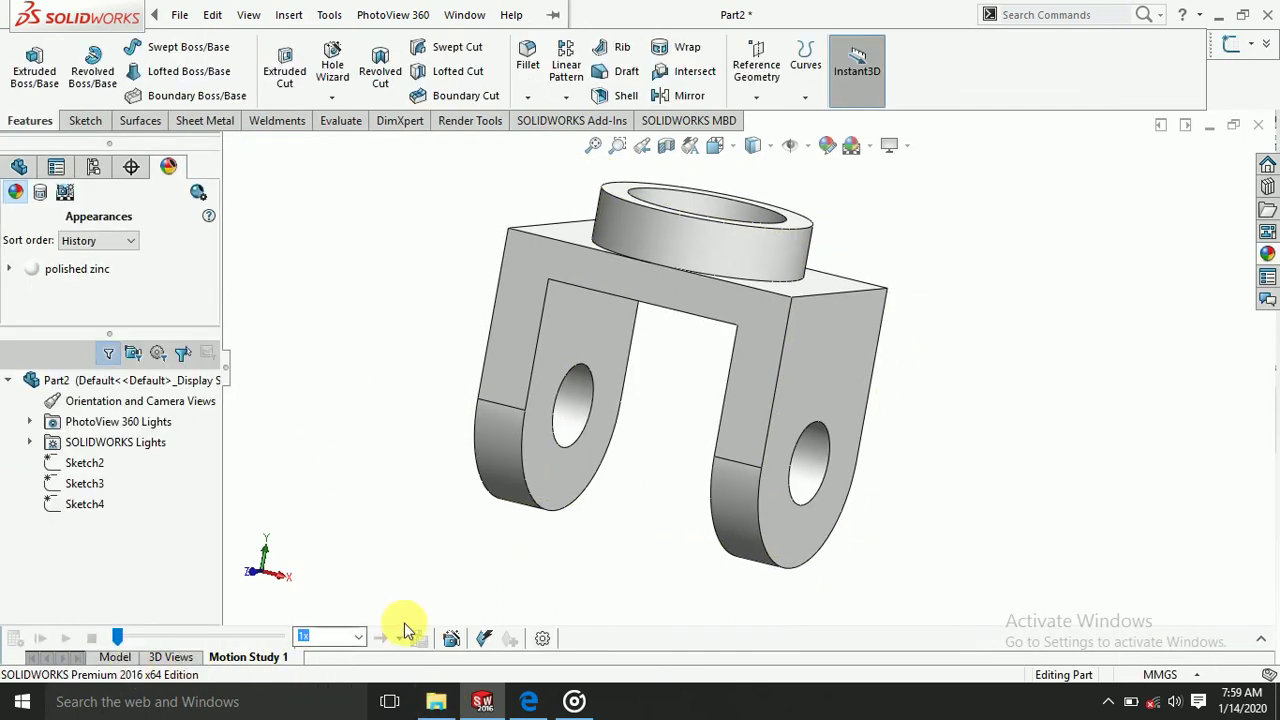
# - Create a Rotate model animation with the Animation Wizard using default settings and play it
pyautogui.click(452, 640)
pyautogui.click(705, 552)
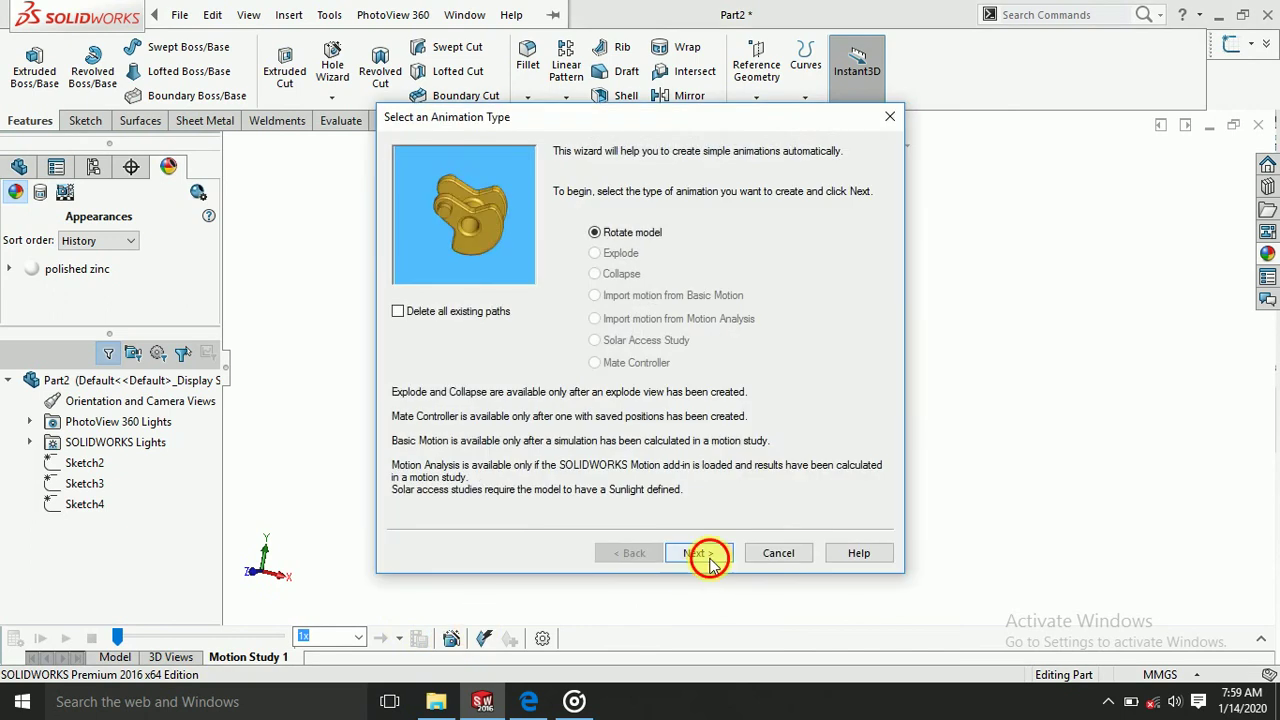
pyautogui.click(707, 556)
pyautogui.click(705, 556)
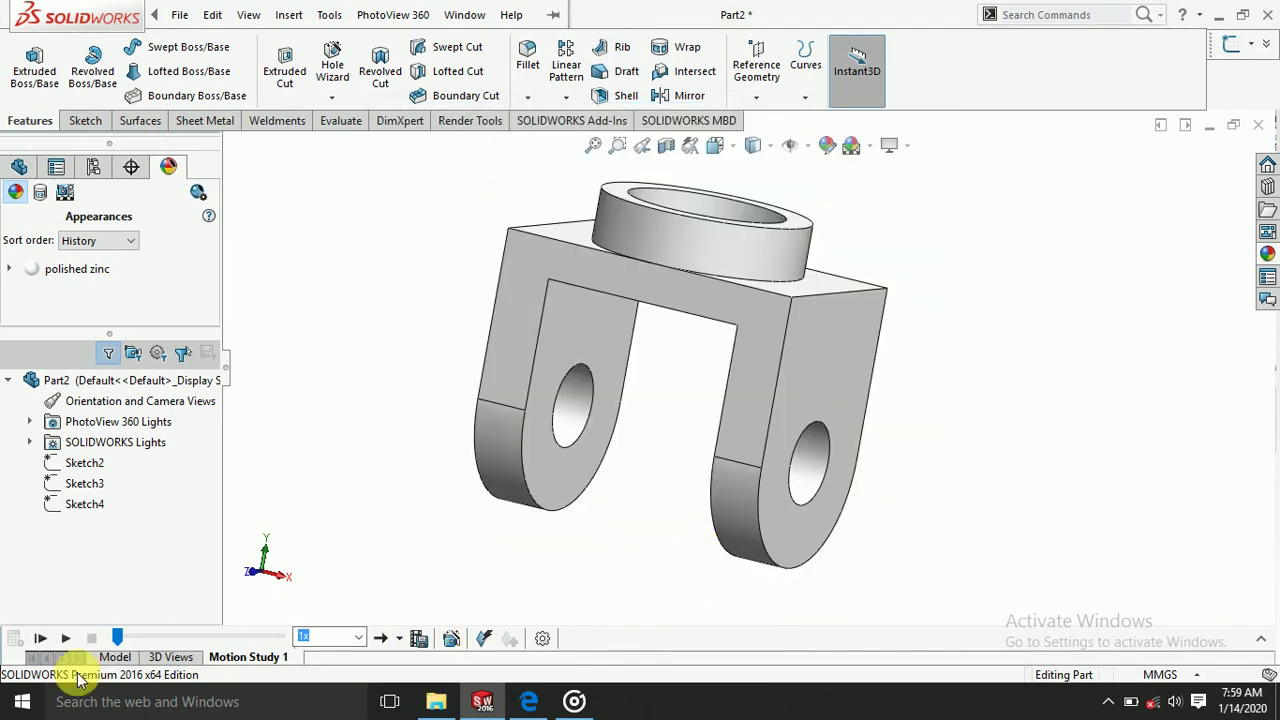
pyautogui.click(41, 642)
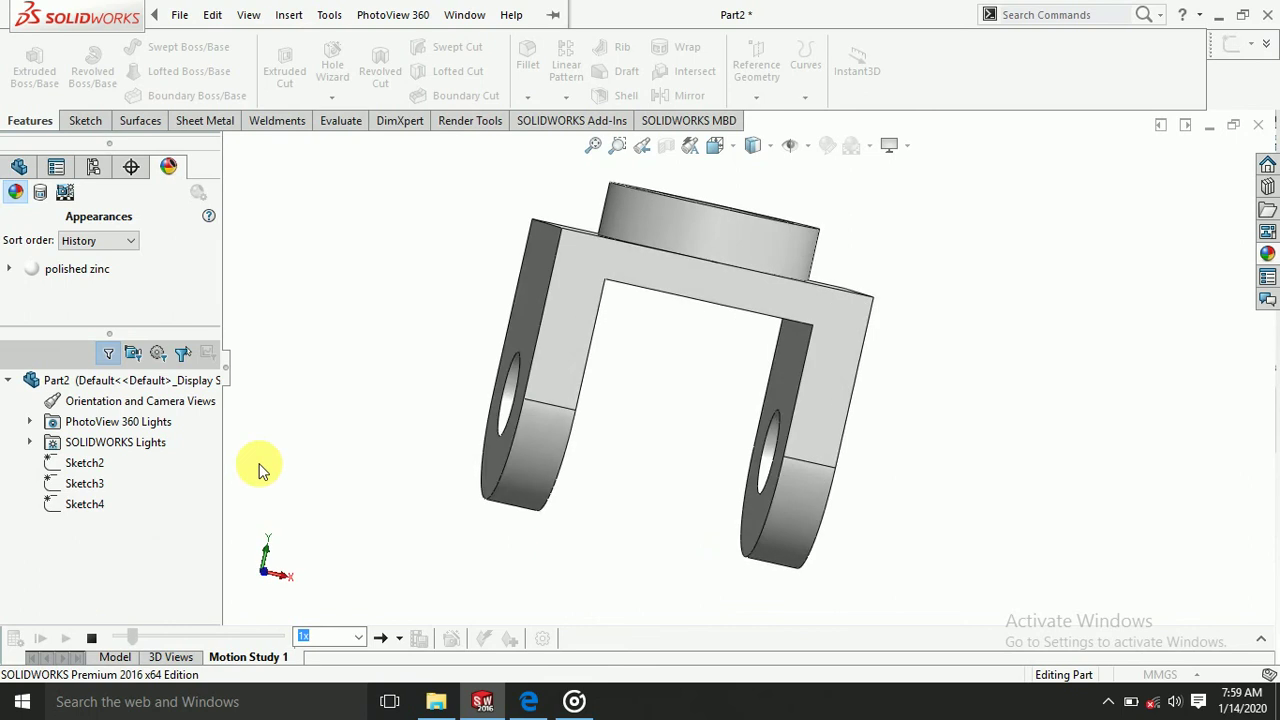